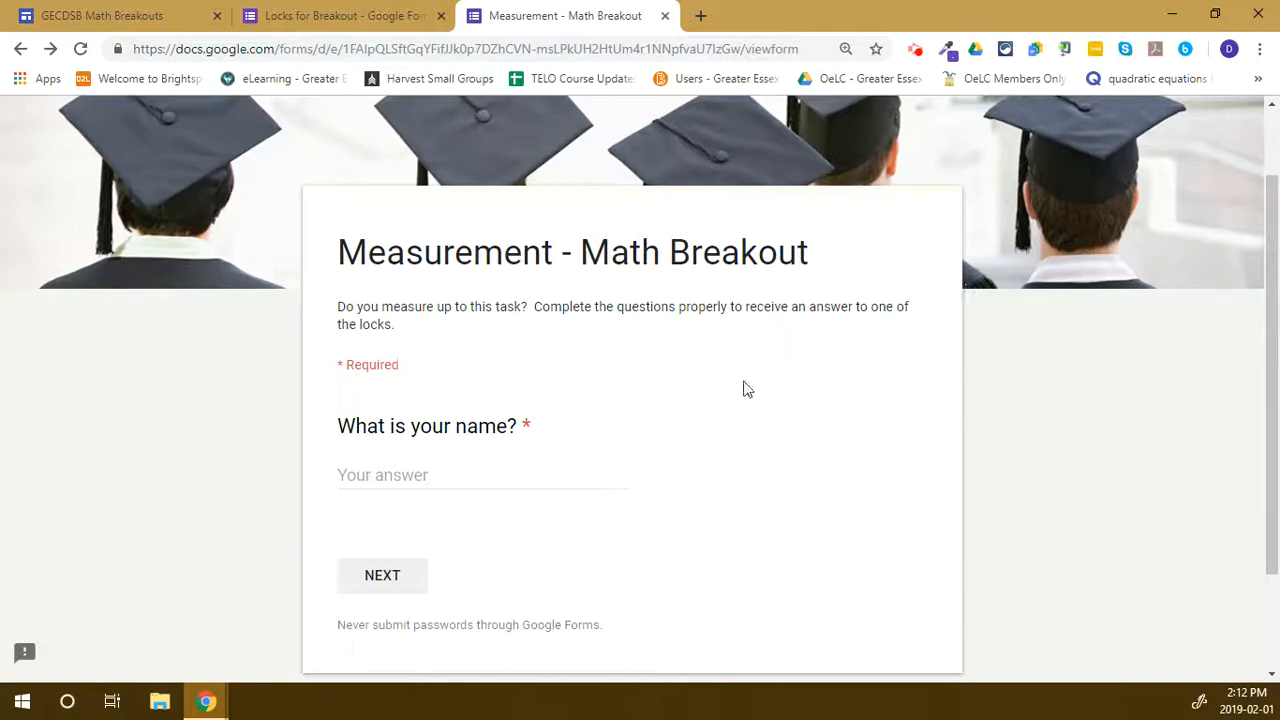
# Enter the respondent's name in the Measurement - Math Breakout form and continue to Question #1.
pyautogui.click(450, 474)
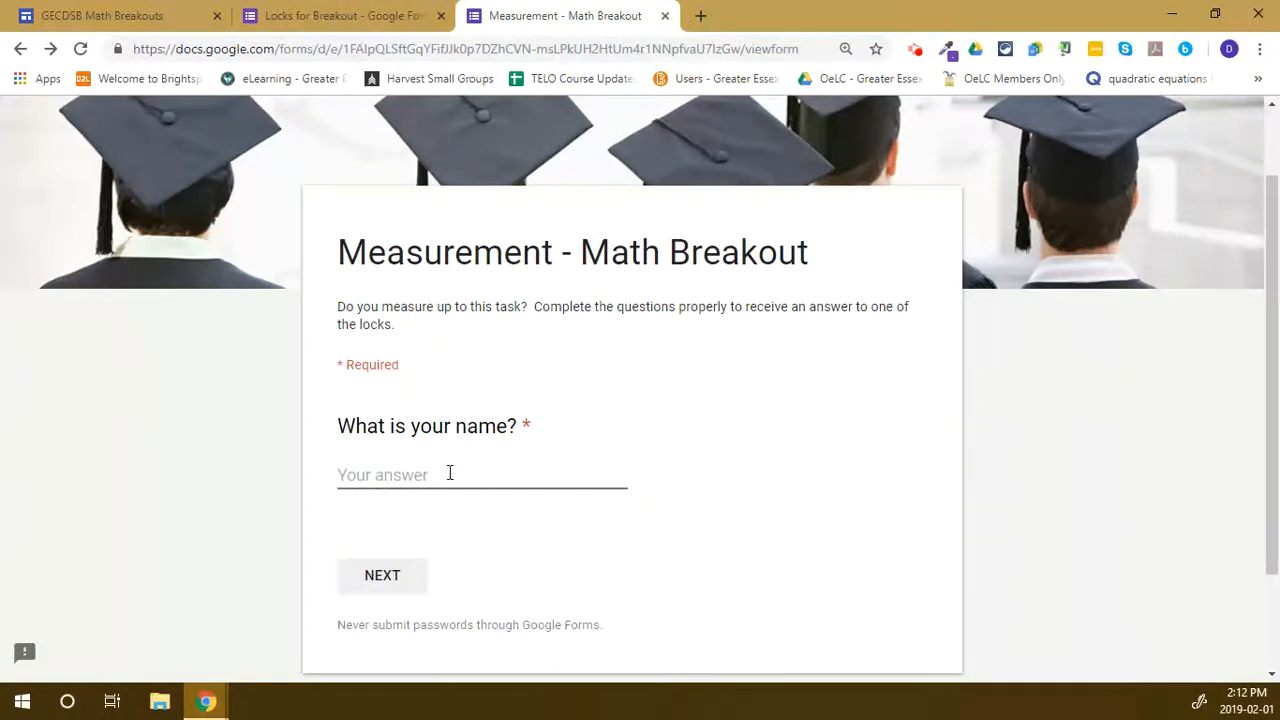
pyautogui.write('David')
pyautogui.click(407, 578)
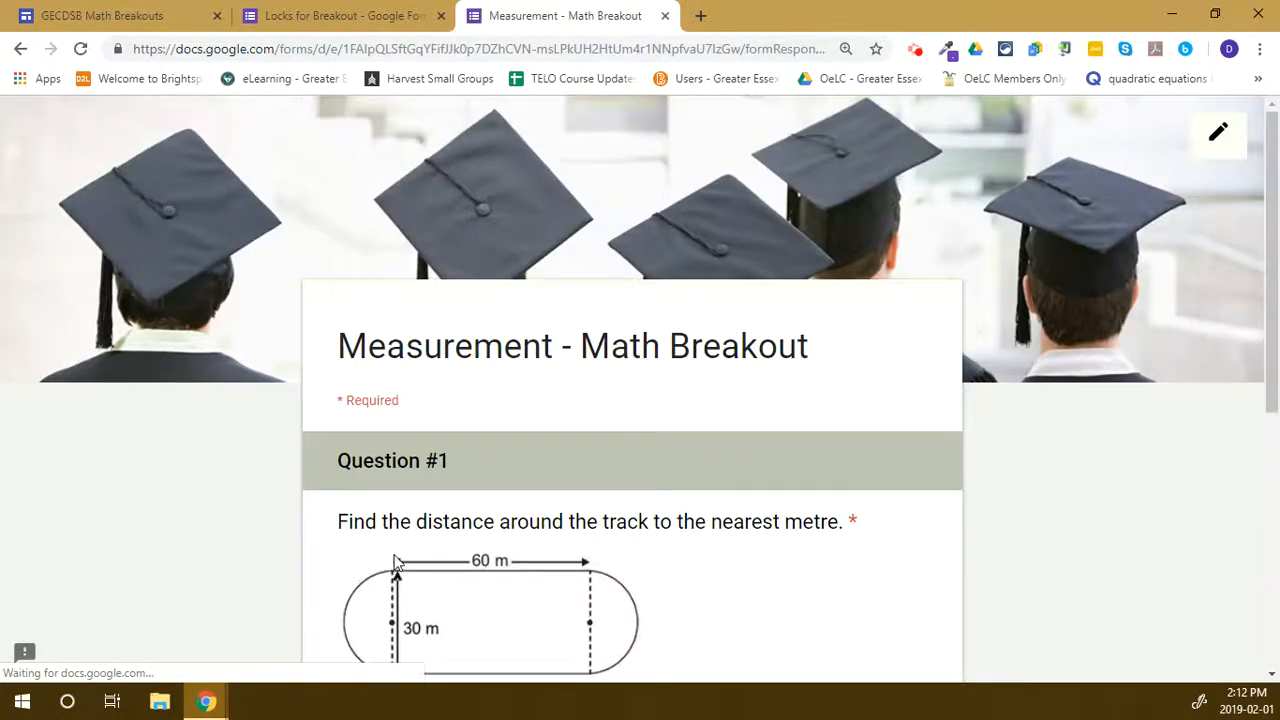
# Answer Question #1 with 2036 m, submit it, and go through the perimeter hint page back to the question.
pyautogui.scroll(-2, 395, 563)
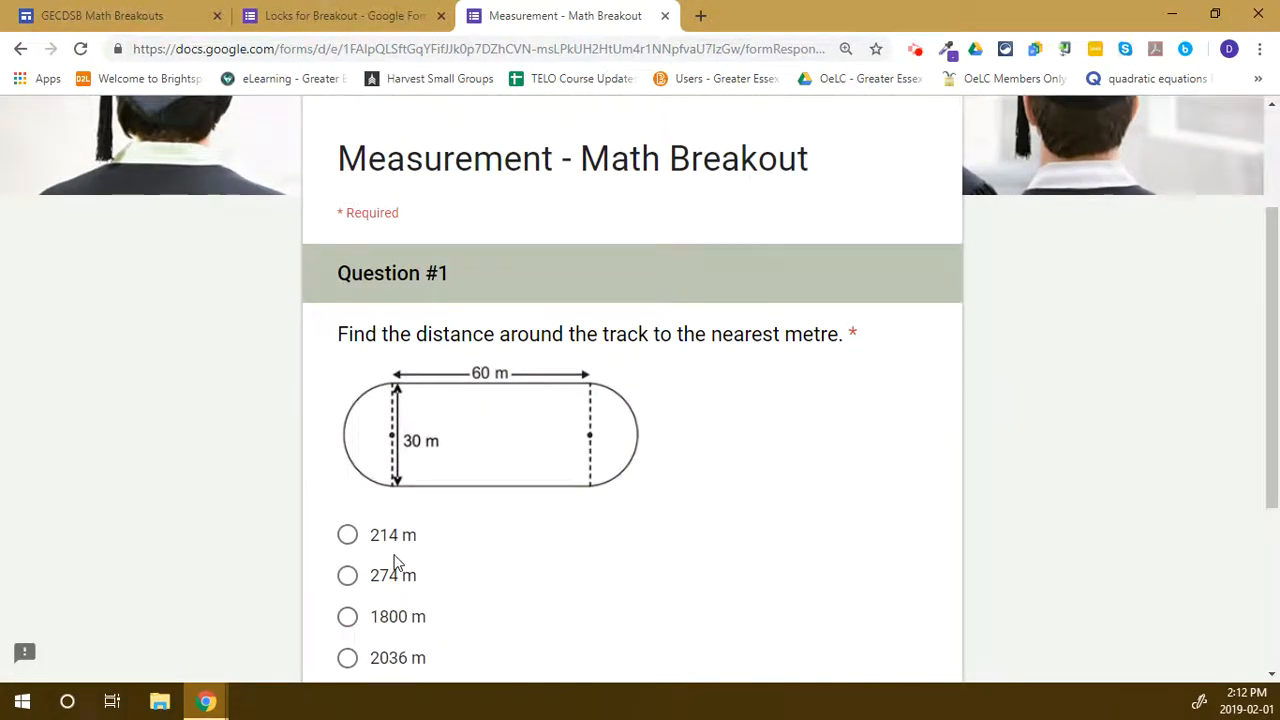
pyautogui.scroll(-1, 395, 563)
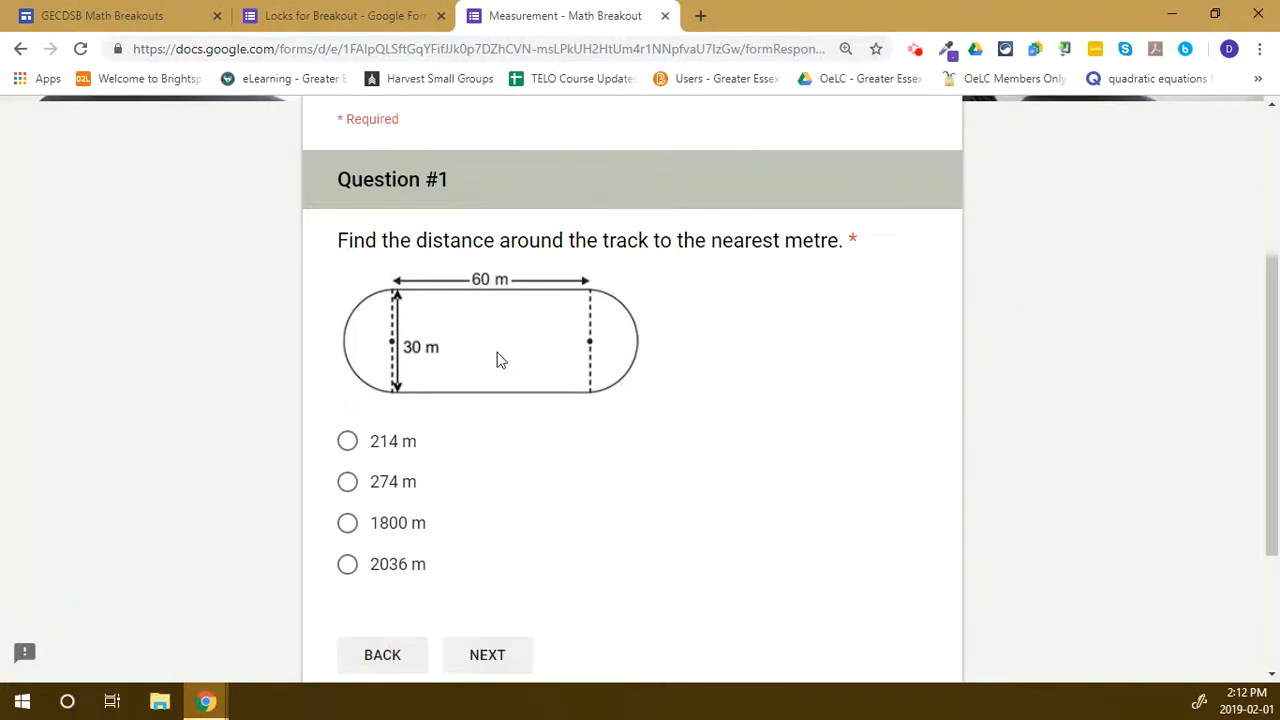
pyautogui.click(355, 566)
pyautogui.click(487, 655)
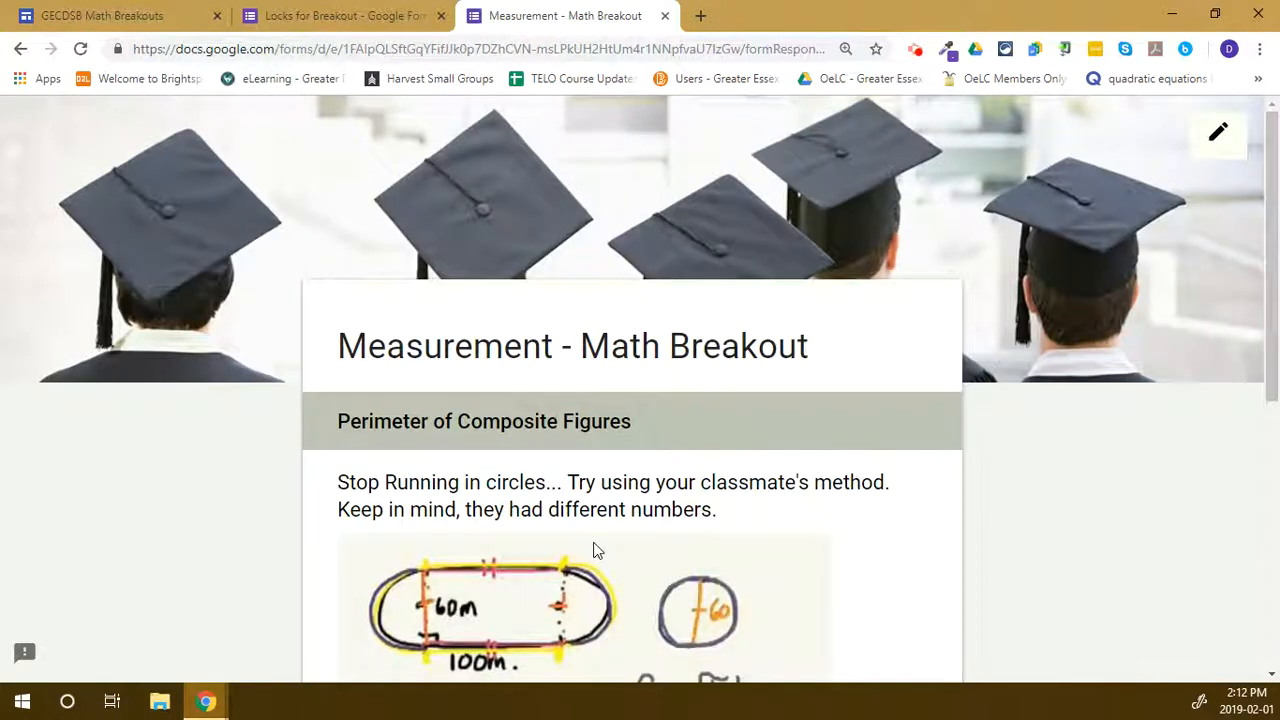
pyautogui.scroll(-2, 593, 550)
pyautogui.scroll(-1, 597, 550)
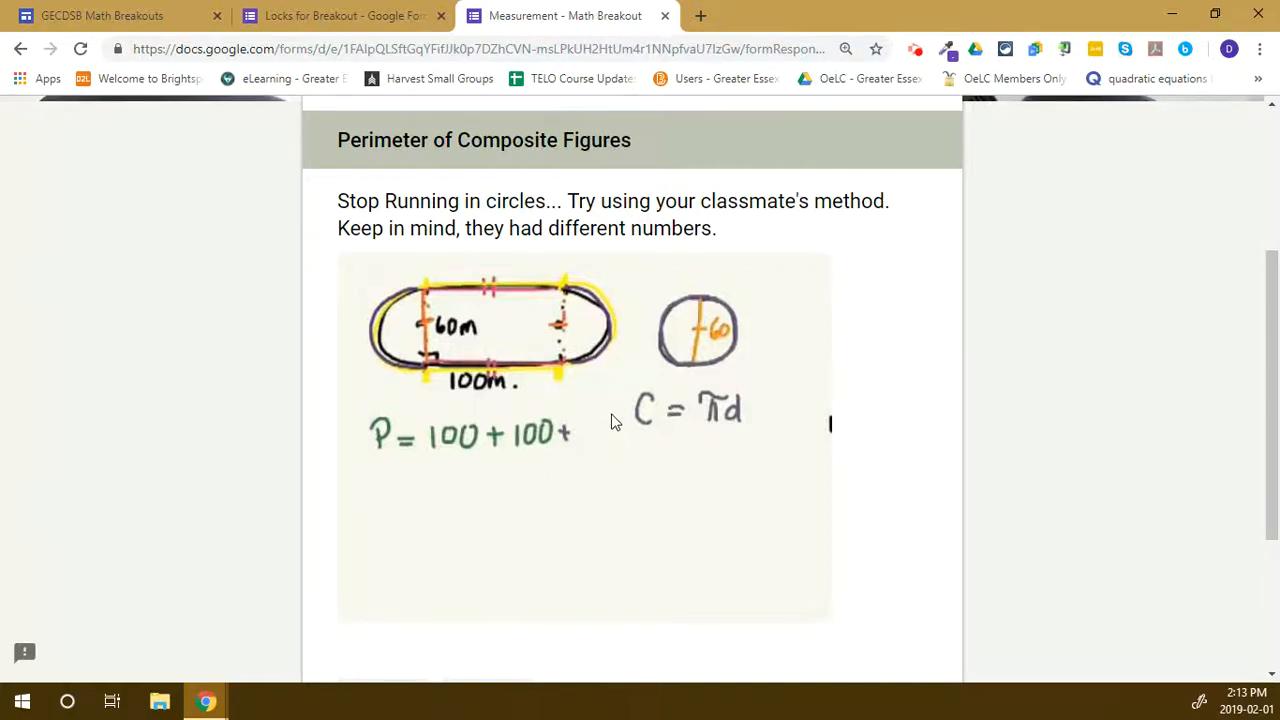
pyautogui.scroll(-2, 611, 404)
pyautogui.click(500, 515)
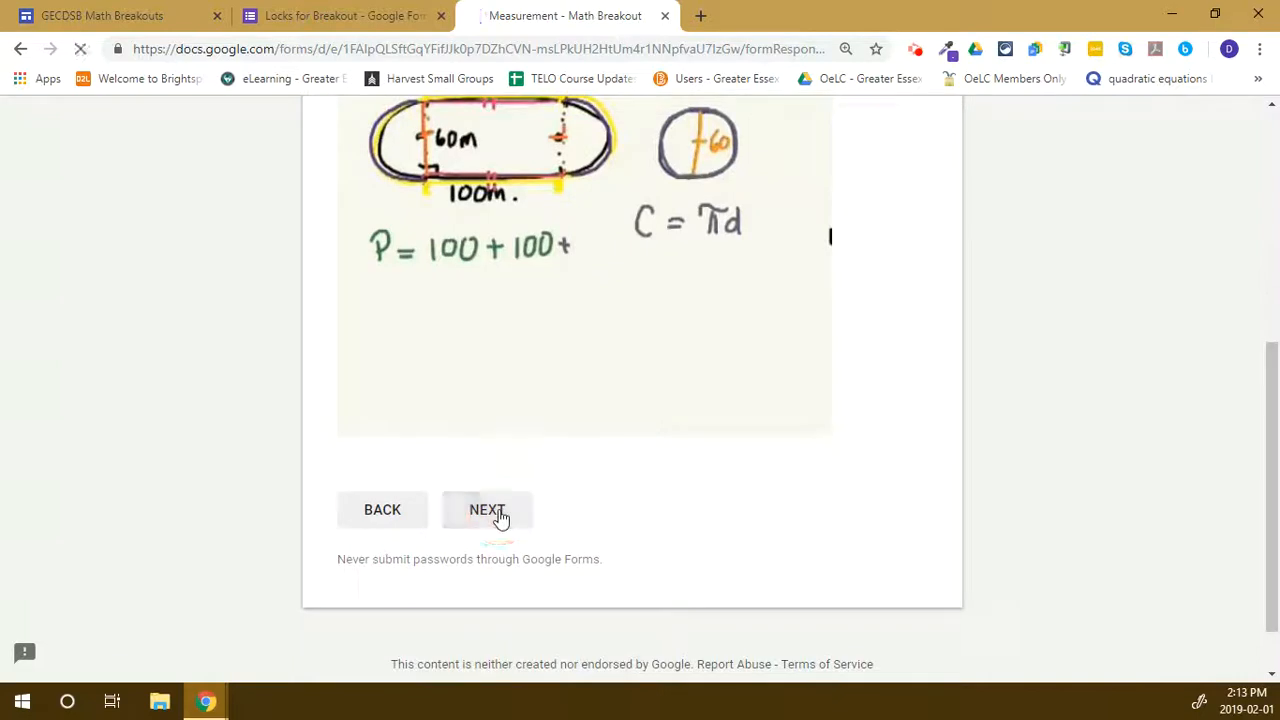
# Change the Question #1 answer to 274 m, submit it, and proceed past the hint page to retry.
pyautogui.scroll(-3, 509, 412)
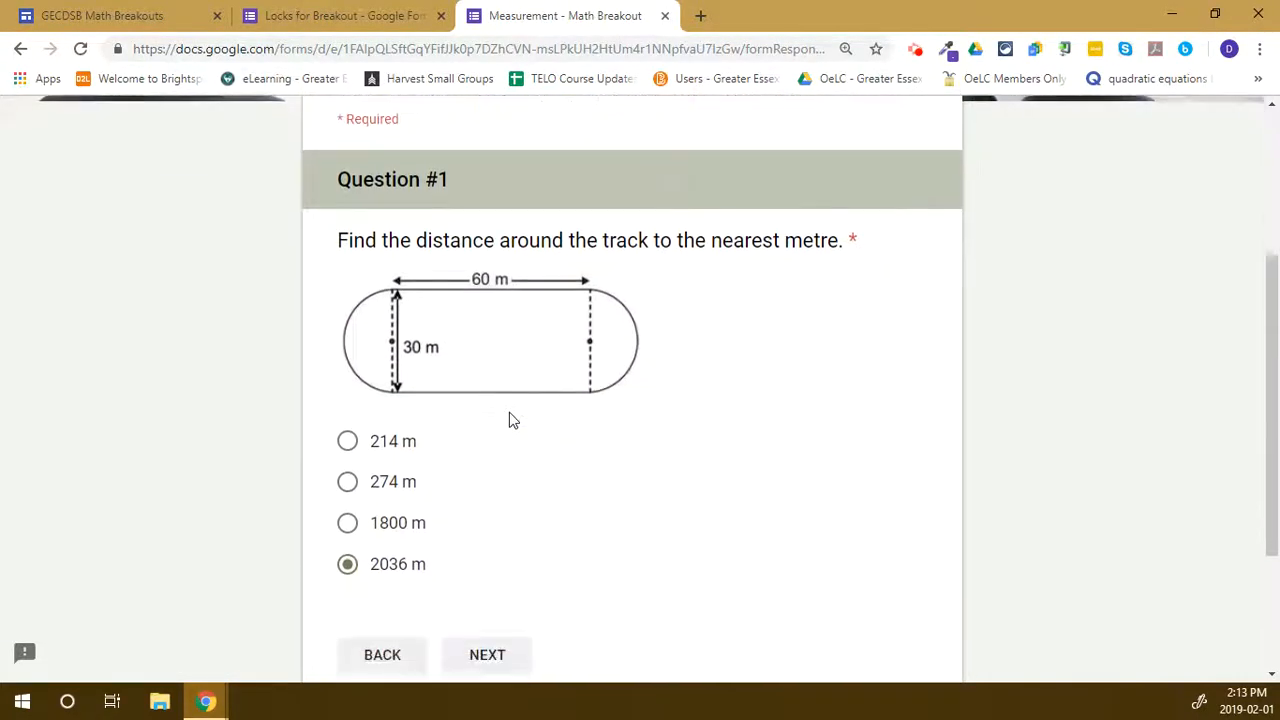
pyautogui.scroll(-1, 509, 421)
pyautogui.click(390, 400)
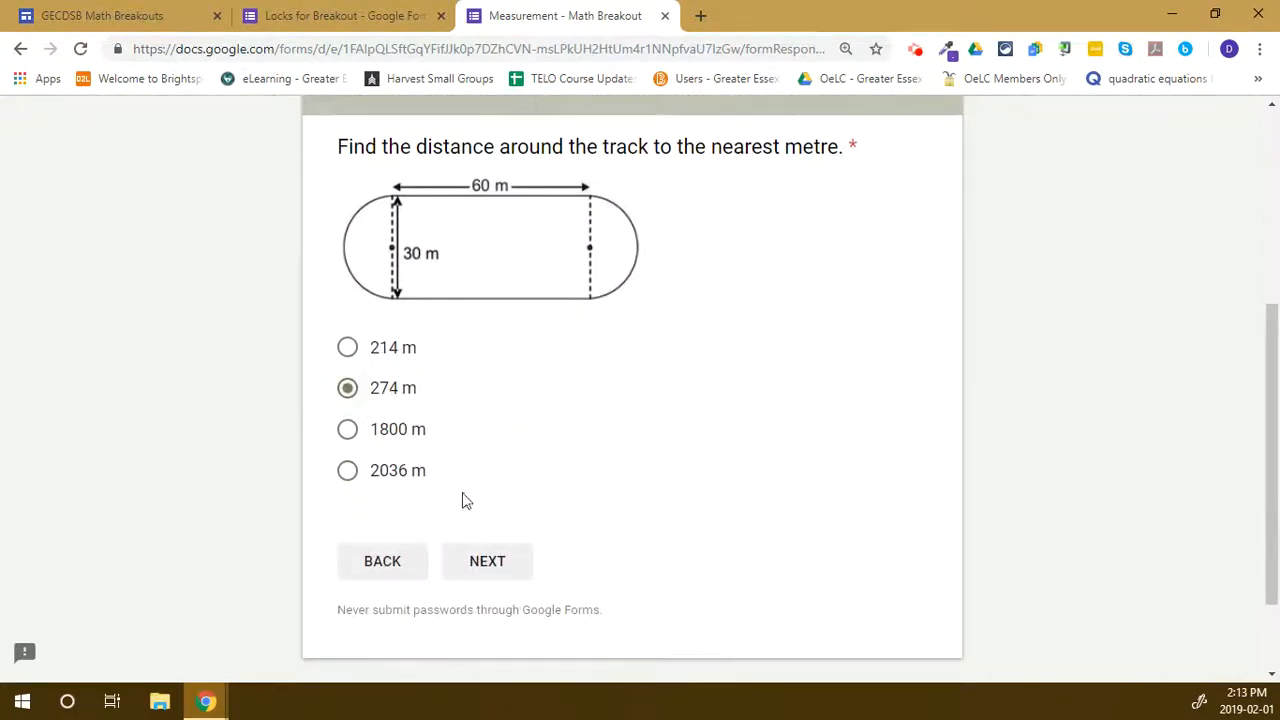
pyautogui.click(487, 561)
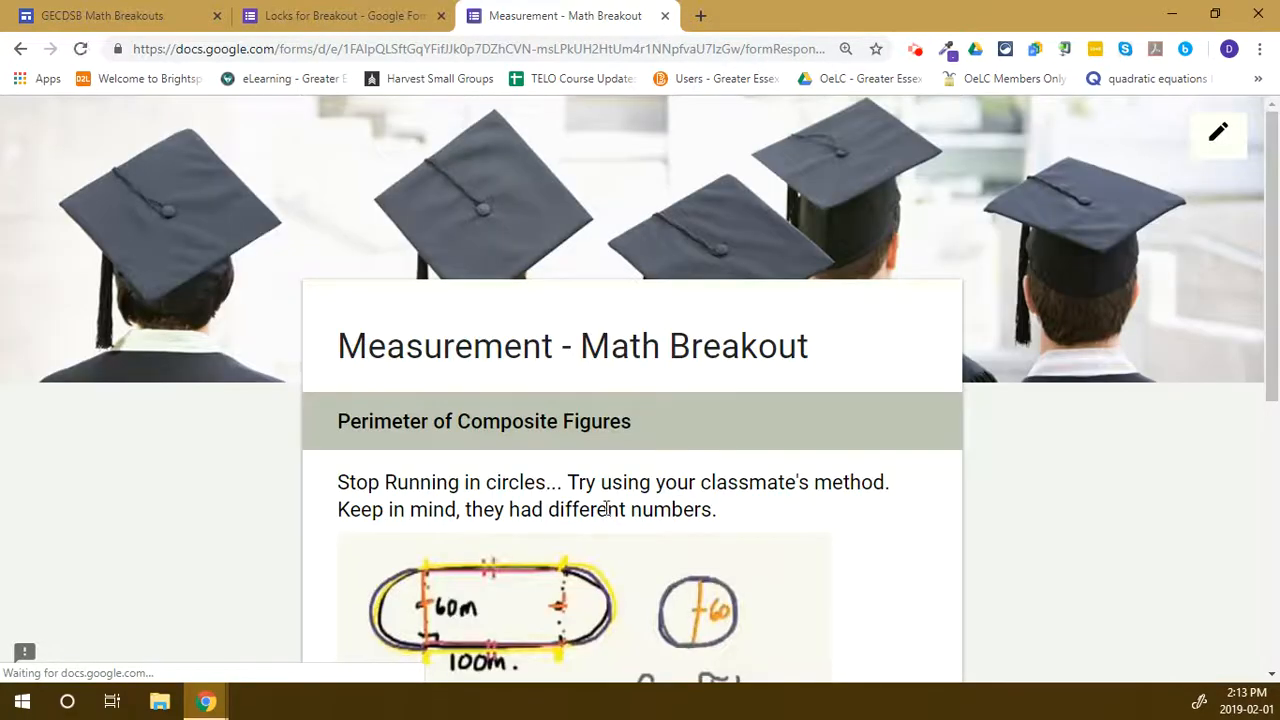
pyautogui.scroll(-2, 606, 508)
pyautogui.scroll(-1, 605, 515)
pyautogui.click(489, 601)
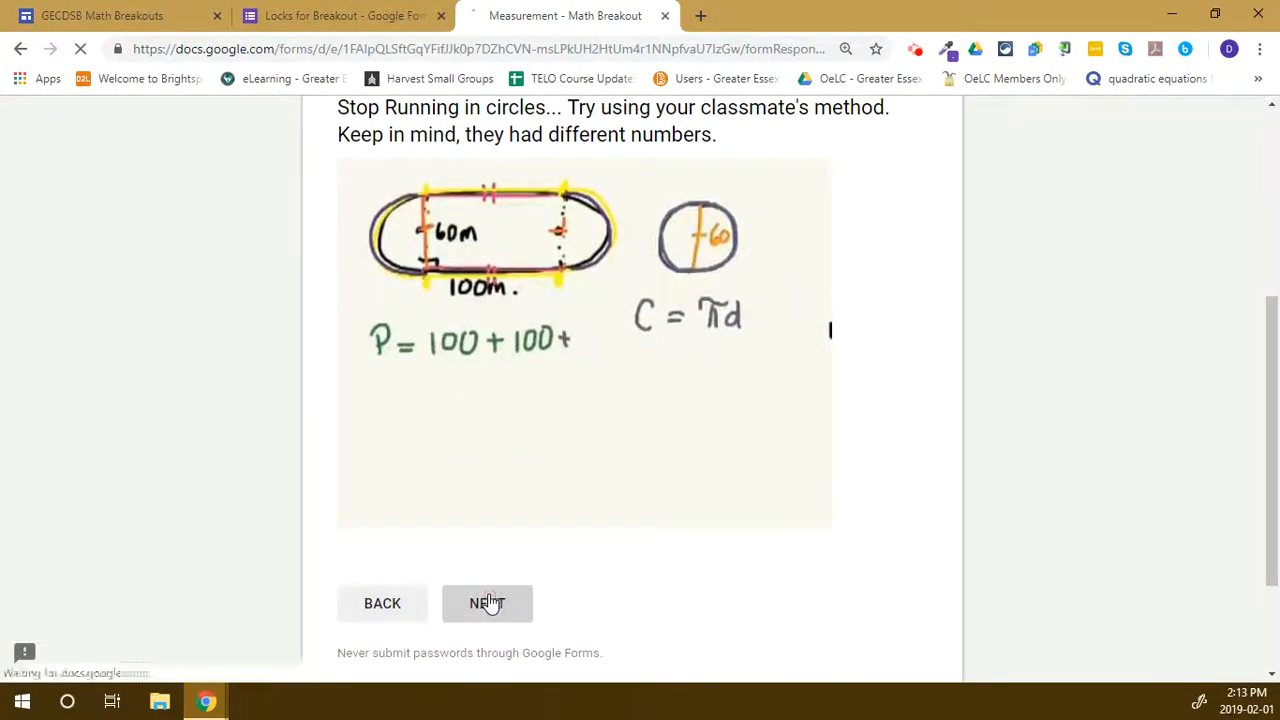
# Change the Question #1 answer to 214 m and continue to Question #2.
pyautogui.scroll(-2, 505, 430)
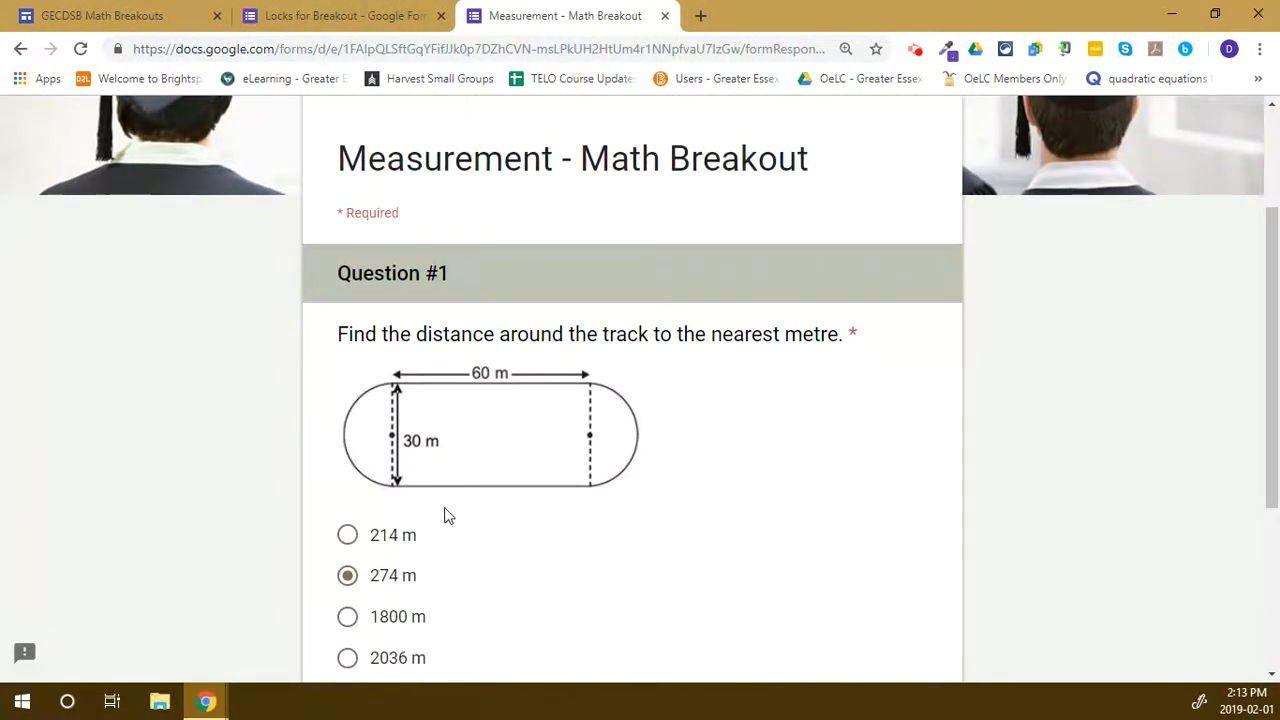
pyautogui.click(347, 540)
pyautogui.scroll(-2, 427, 540)
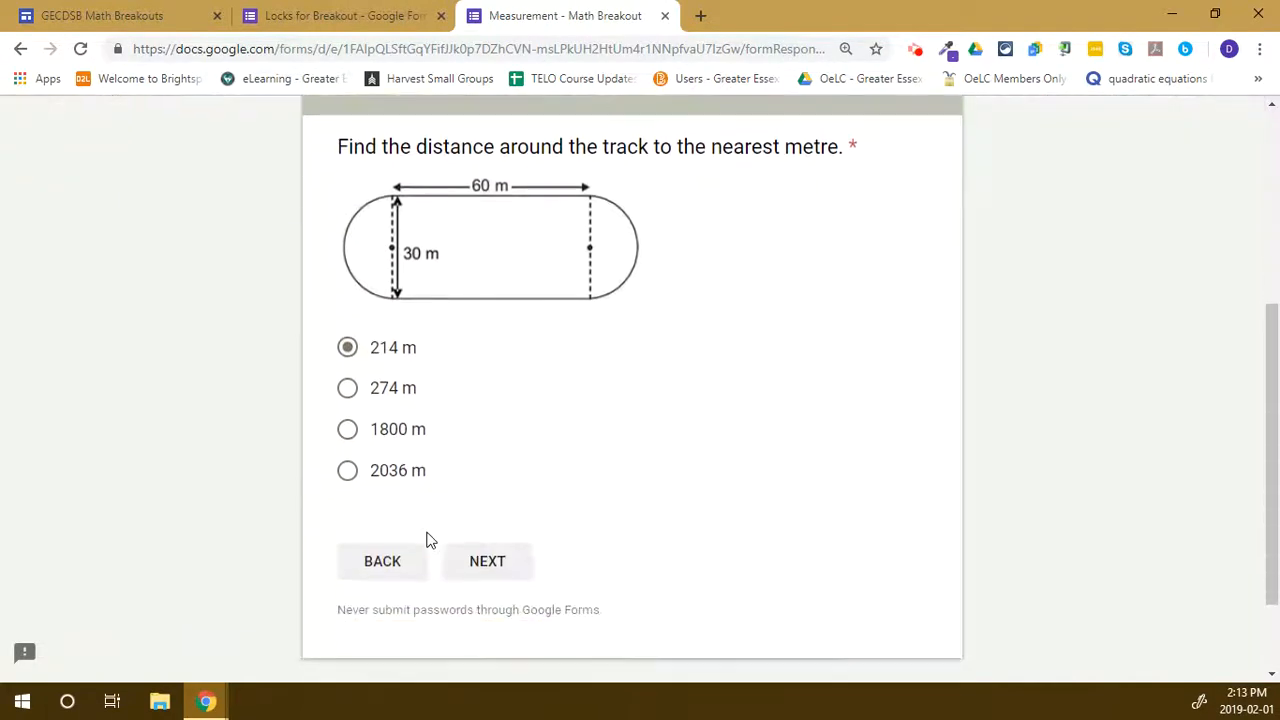
pyautogui.click(487, 563)
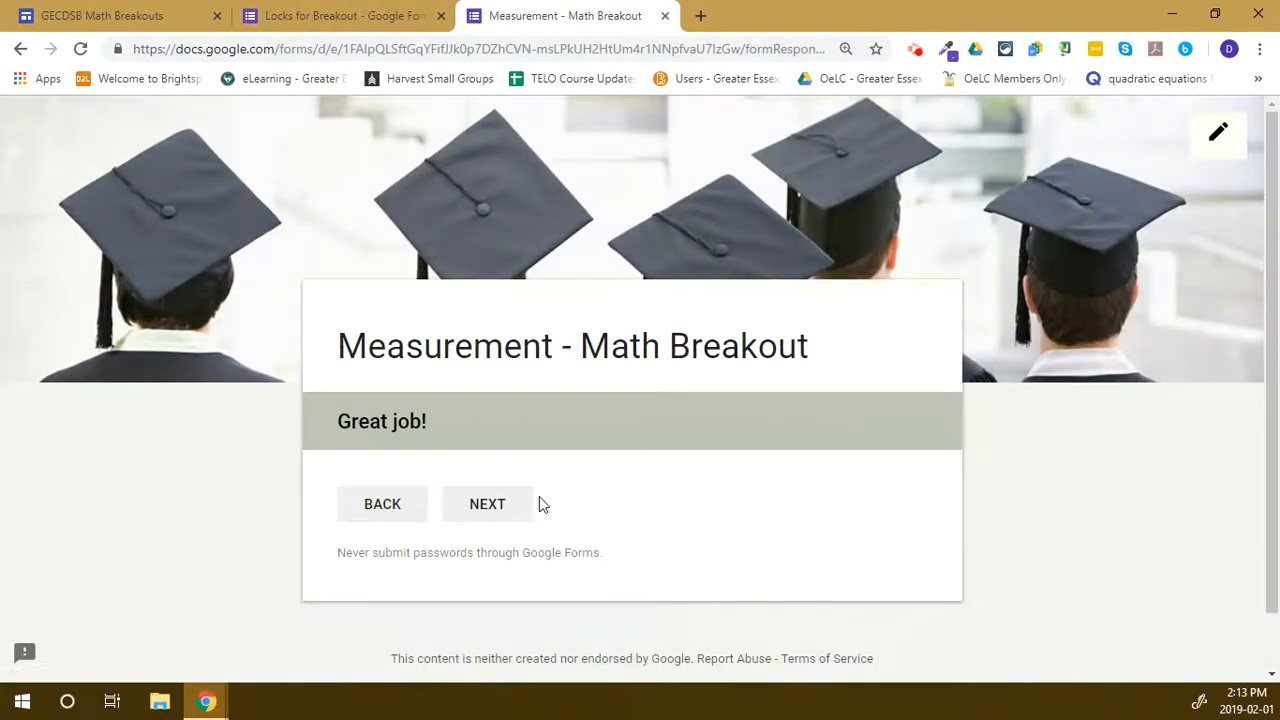
pyautogui.click(488, 506)
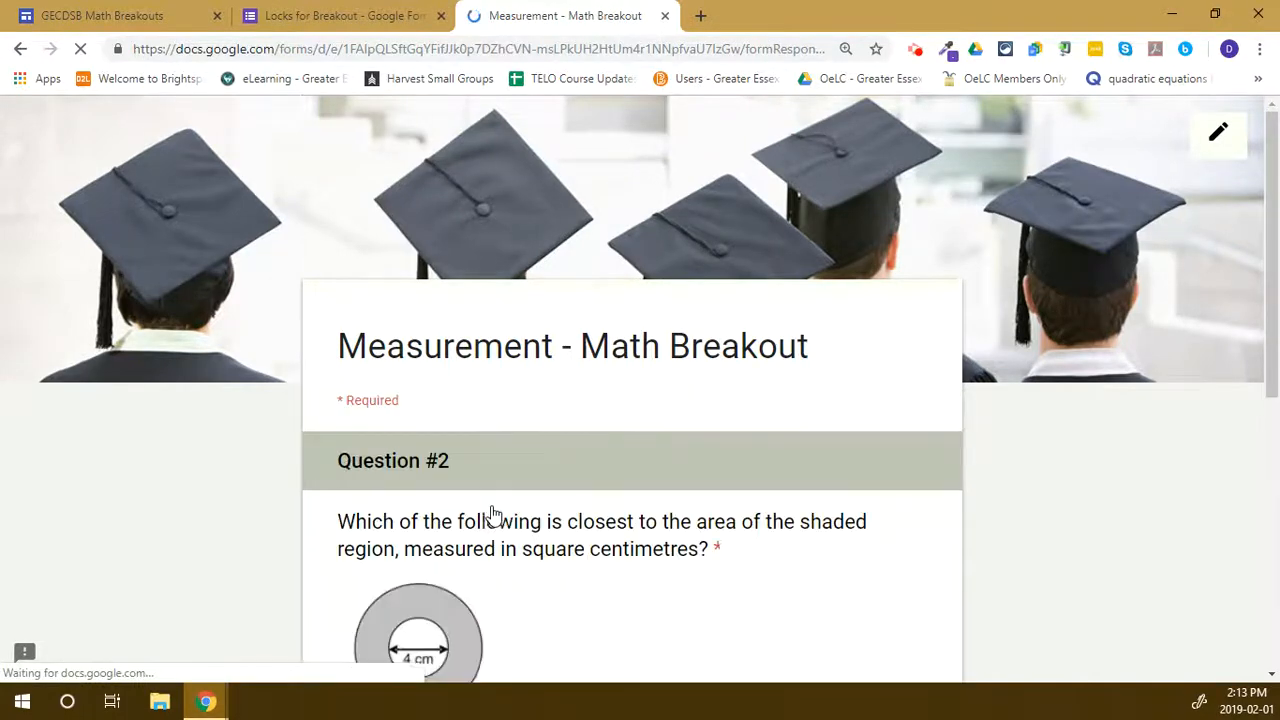
# Answer Question #2 with 76, submit it, and go through the Shades hint page back to the question.
pyautogui.scroll(-2, 493, 515)
pyautogui.scroll(-1, 493, 515)
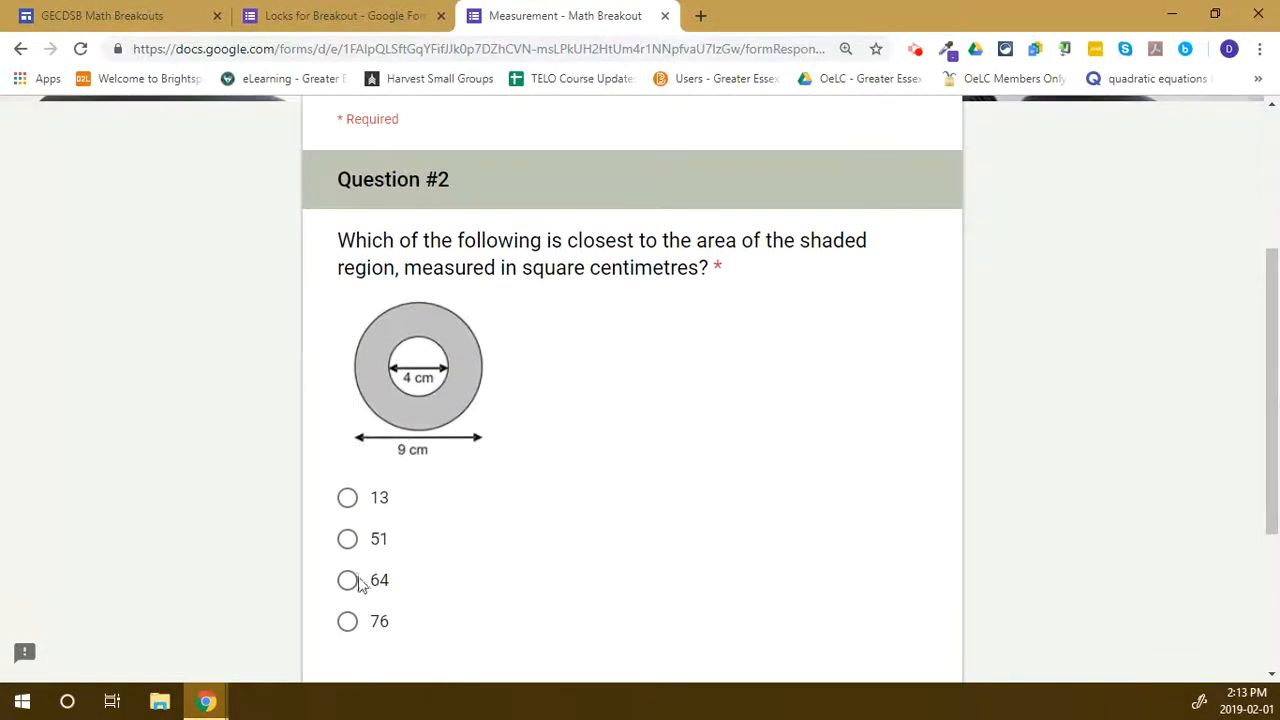
pyautogui.click(357, 625)
pyautogui.scroll(-2, 400, 620)
pyautogui.click(488, 532)
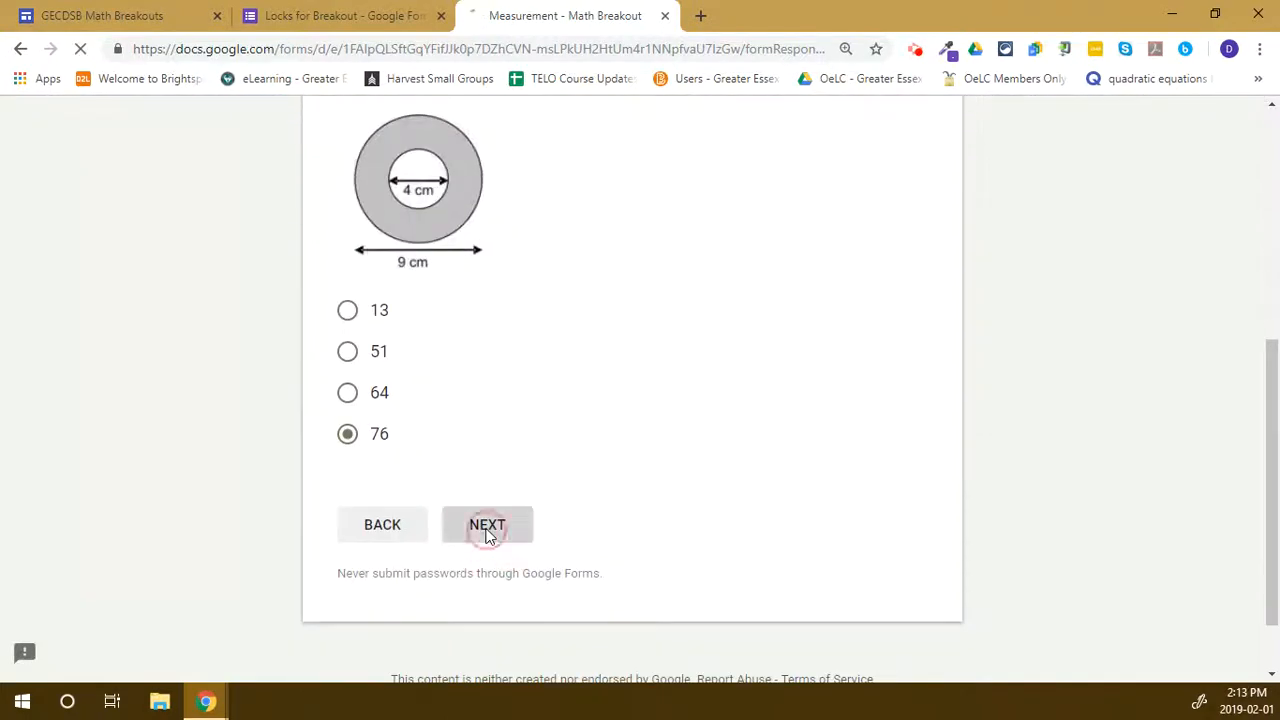
pyautogui.scroll(-3, 487, 535)
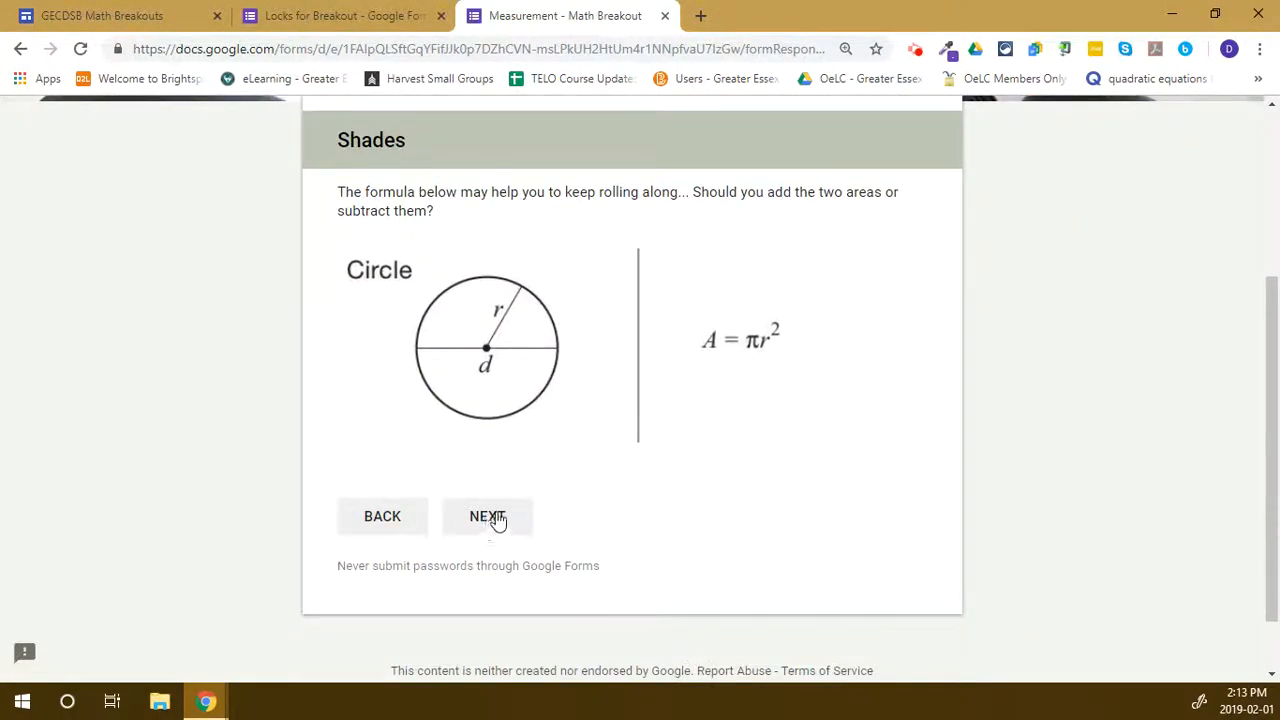
pyautogui.click(490, 518)
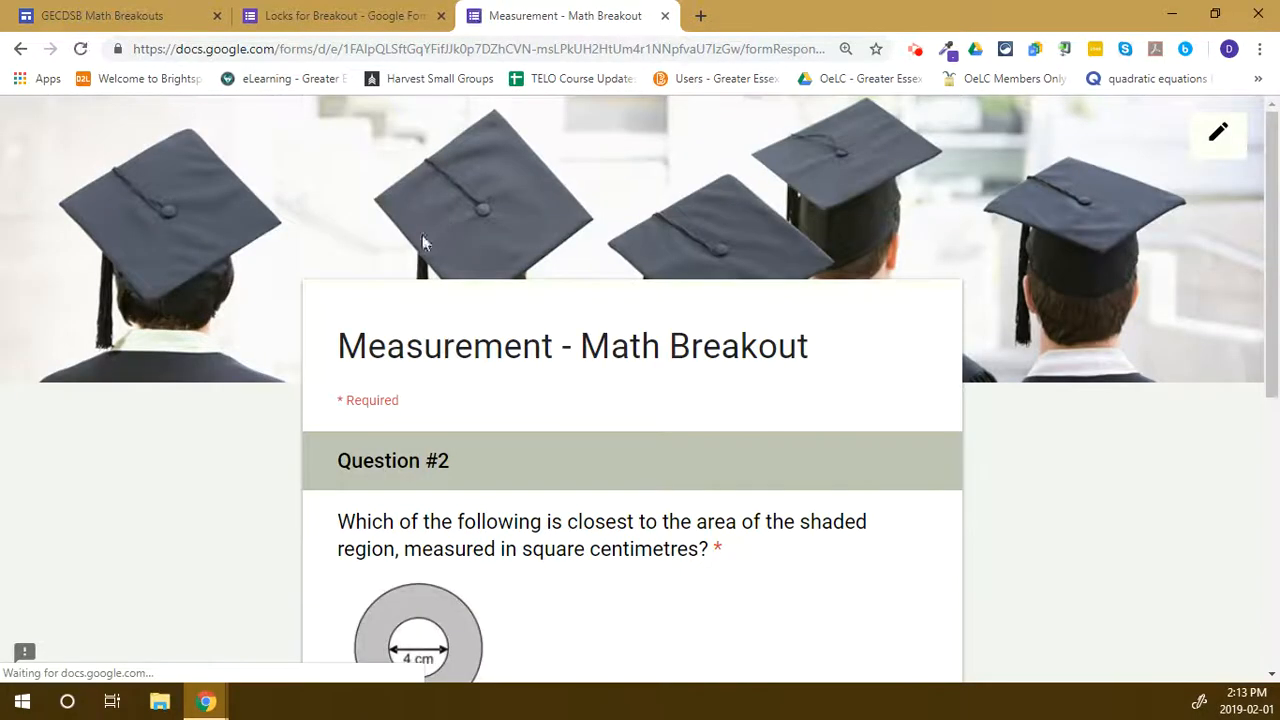
# Change the Question #2 answer to 51 and continue to Question #3.
pyautogui.scroll(-4, 447, 390)
pyautogui.click(347, 445)
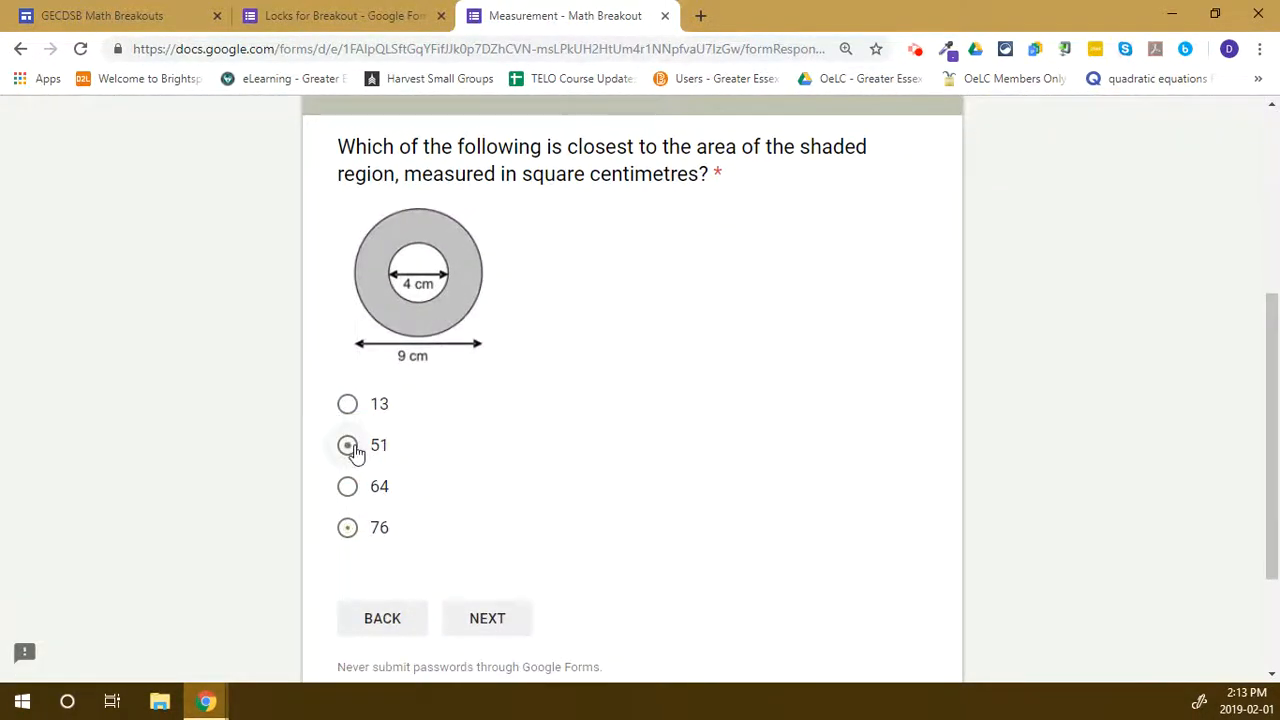
pyautogui.click(460, 617)
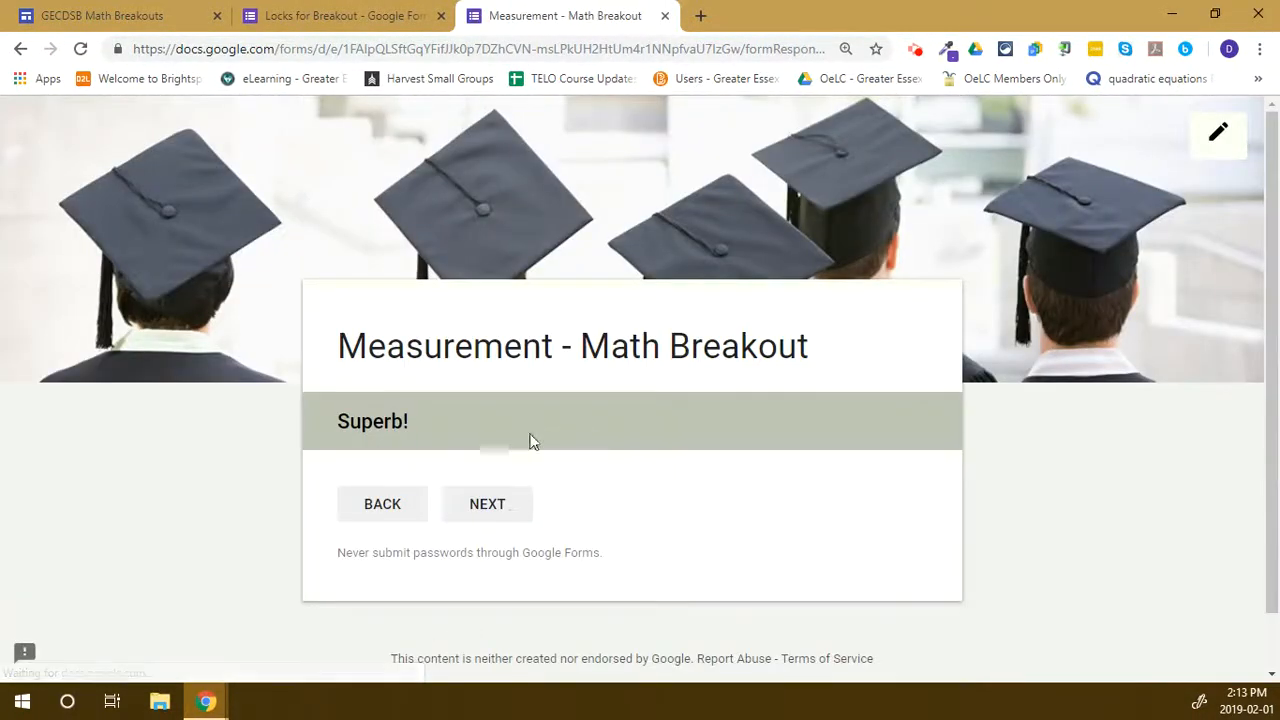
pyautogui.click(477, 513)
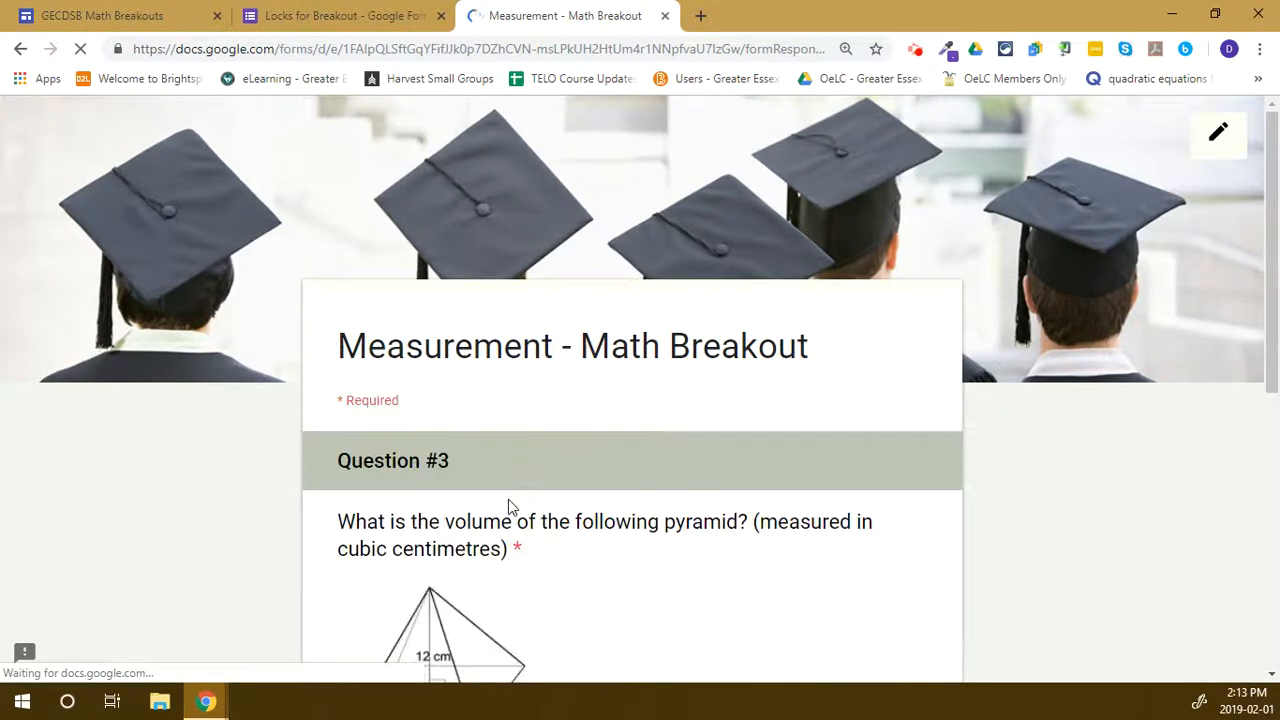
# Open the Google Forms home page in place of the breakout form and create a new blank form.
pyautogui.click(546, 50)
pyautogui.write('forms')
pyautogui.press('Return')
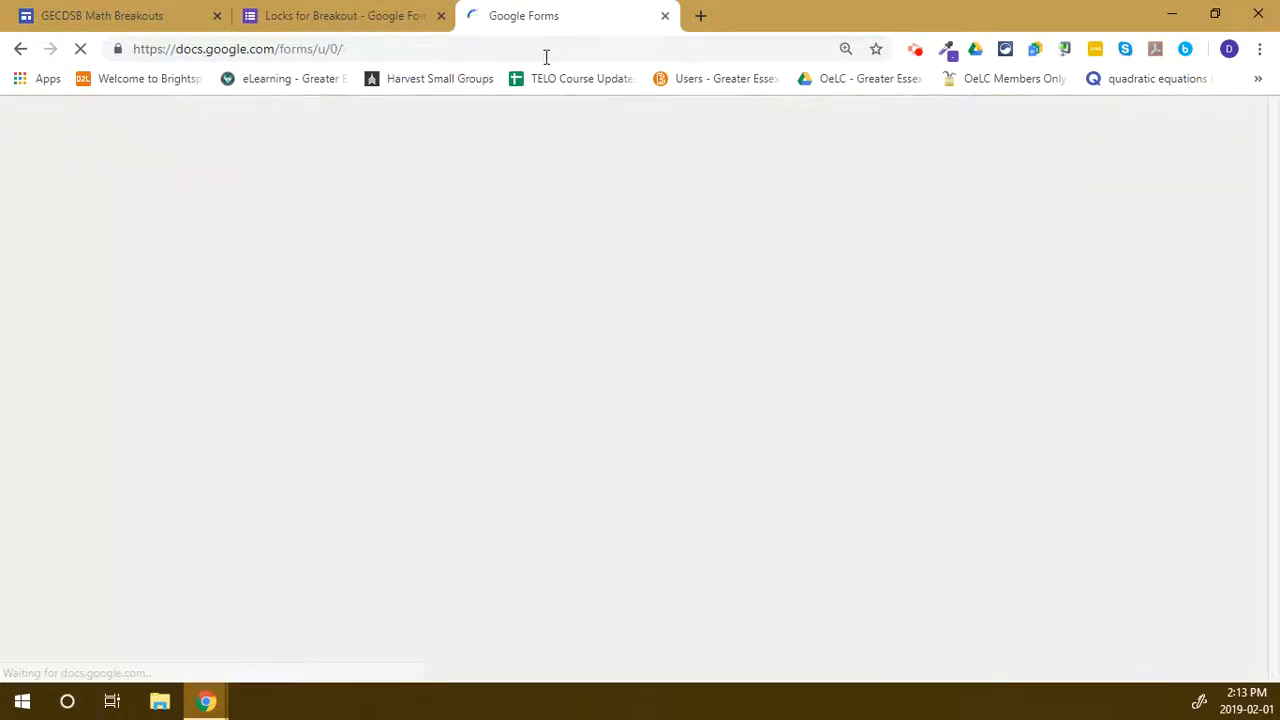
pyautogui.click(233, 313)
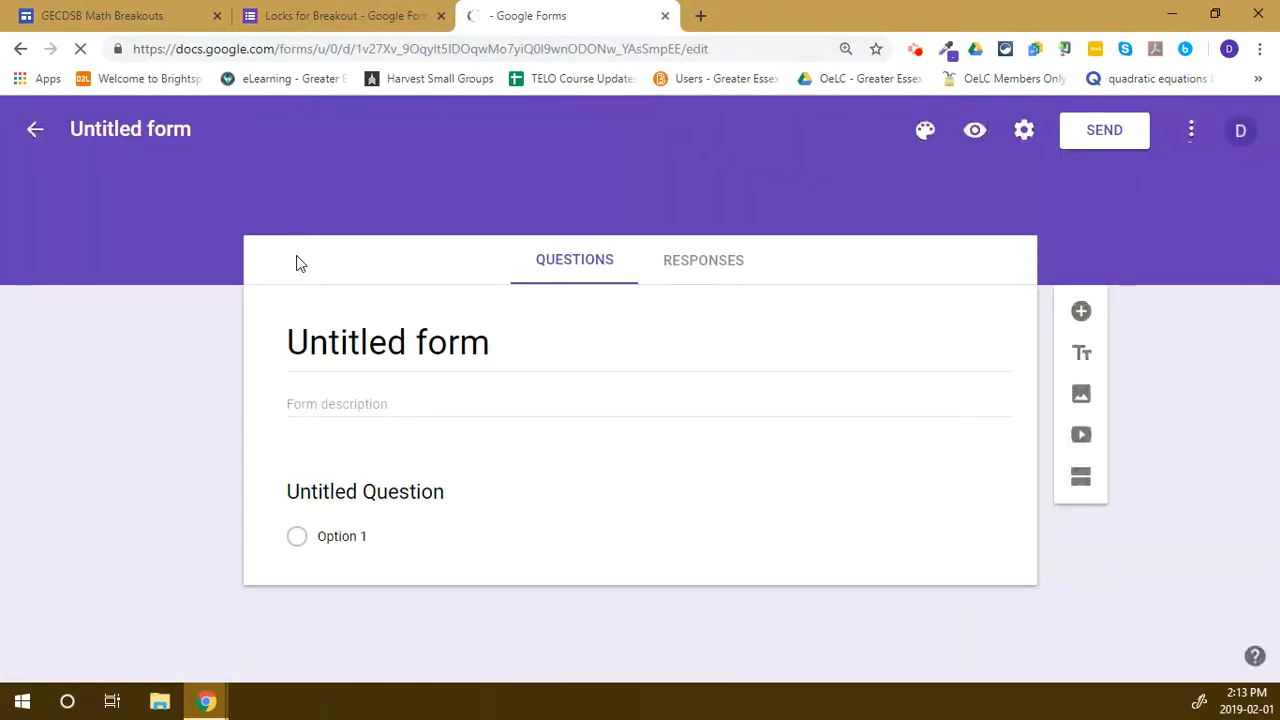
# Rename the untitled form "Quiz - Must Get Perfect".
pyautogui.click(179, 135)
pyautogui.write('Qui')
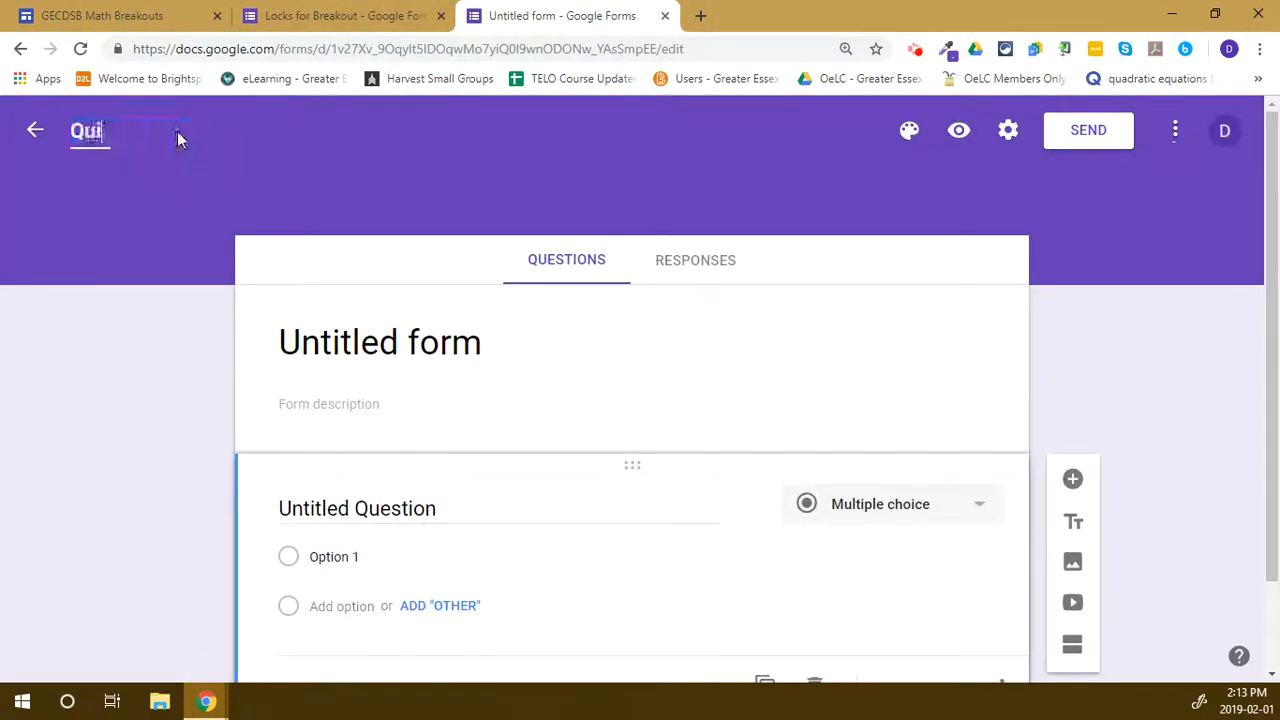
pyautogui.write('z - Must Get Perfect')
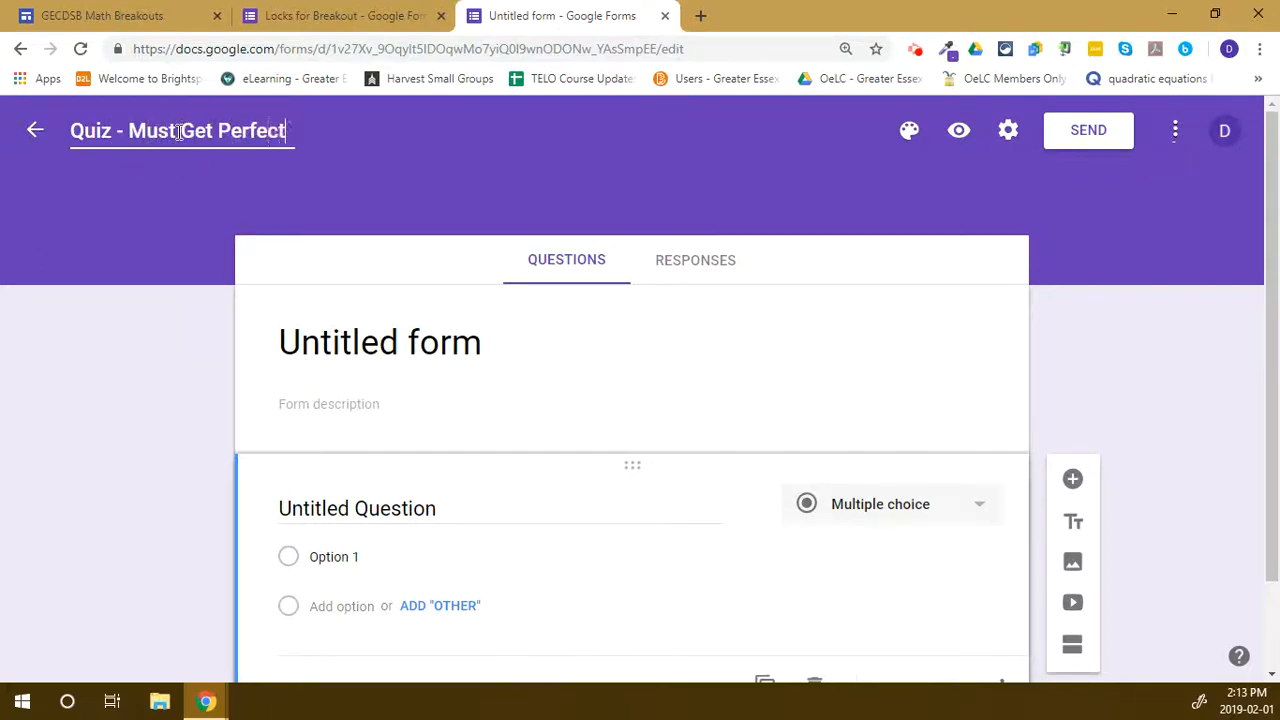
pyautogui.click(192, 218)
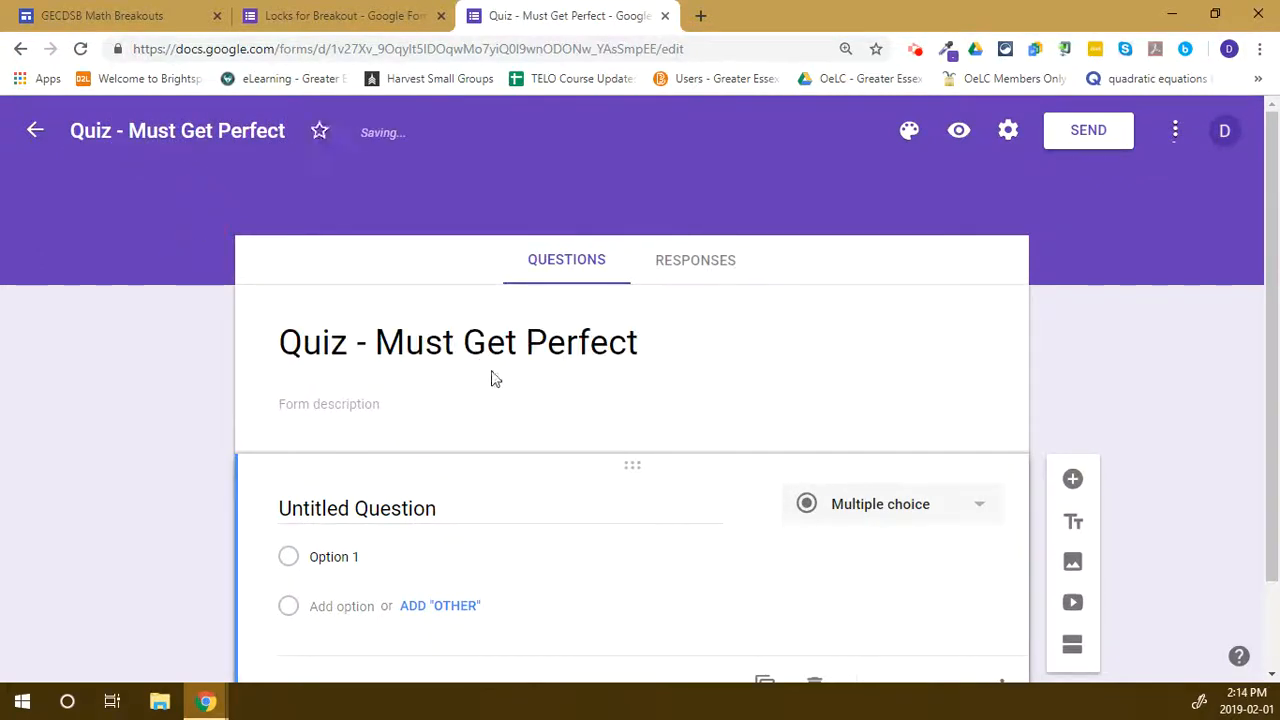
# Set the text of the first multiple-choice question to "What is the answer to 4 + 4?".
pyautogui.scroll(-1, 620, 380)
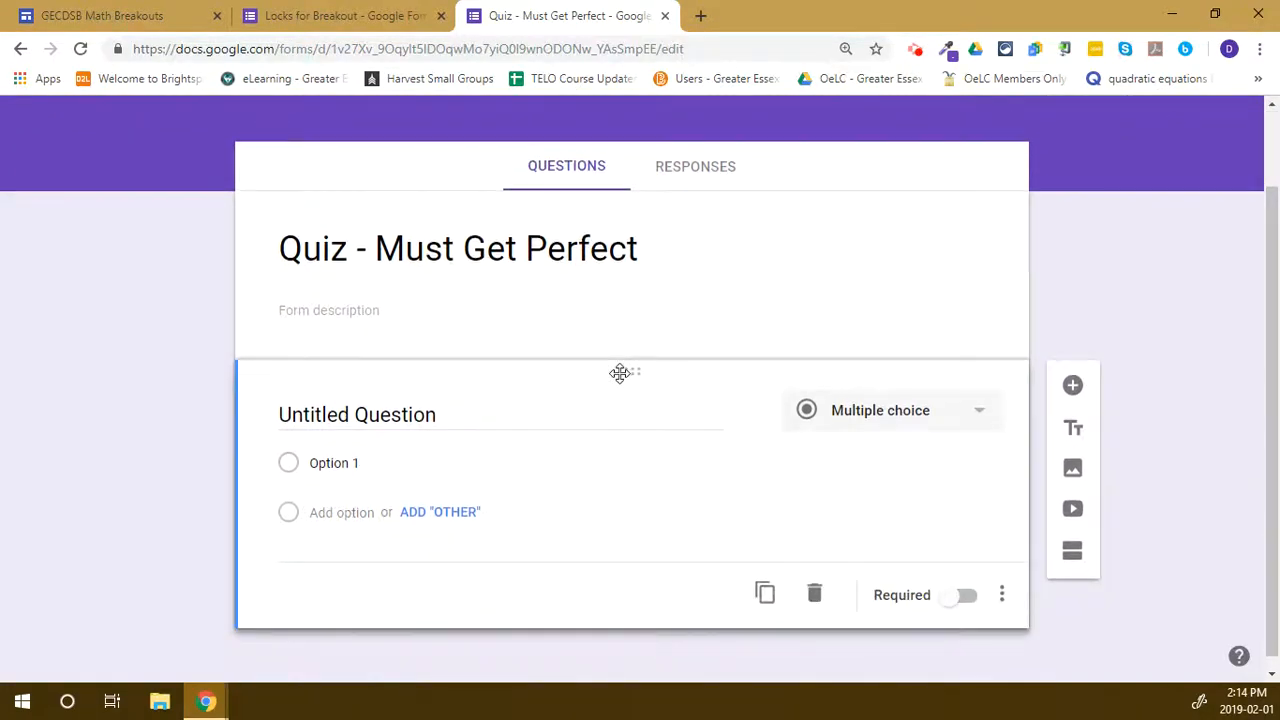
pyautogui.click(447, 419)
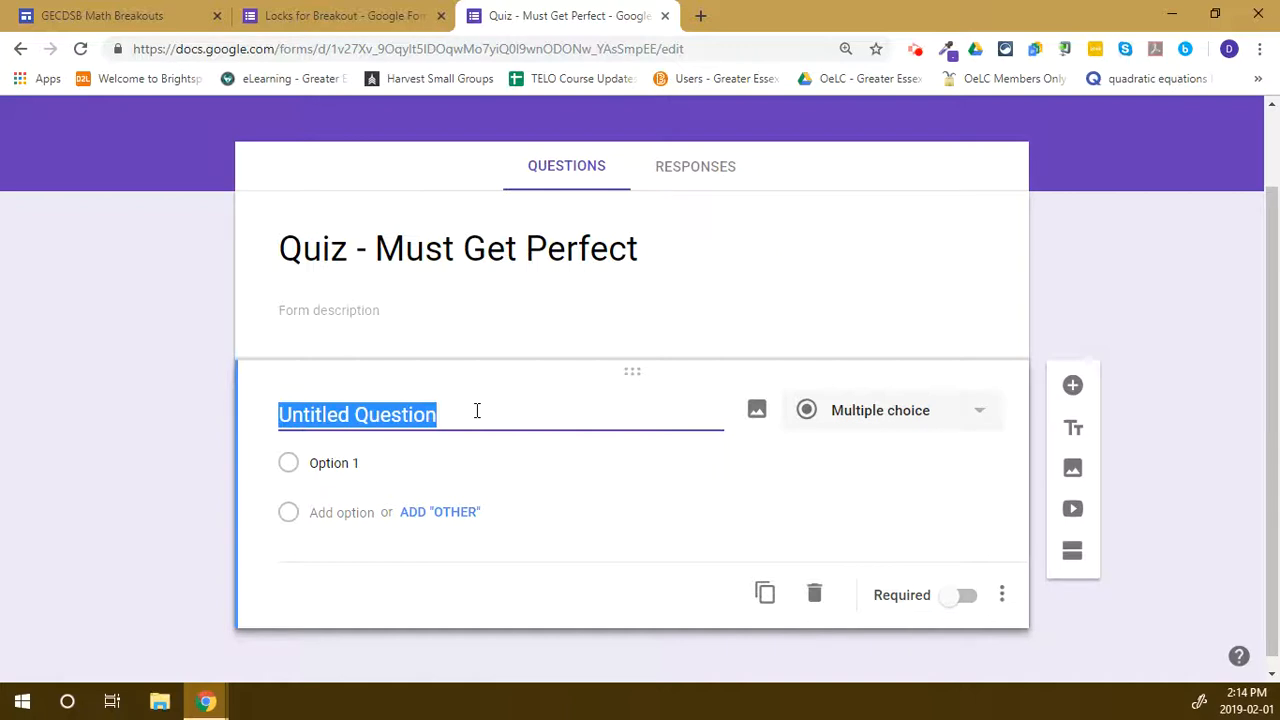
pyautogui.write('What is the answer to 4 + 4?')
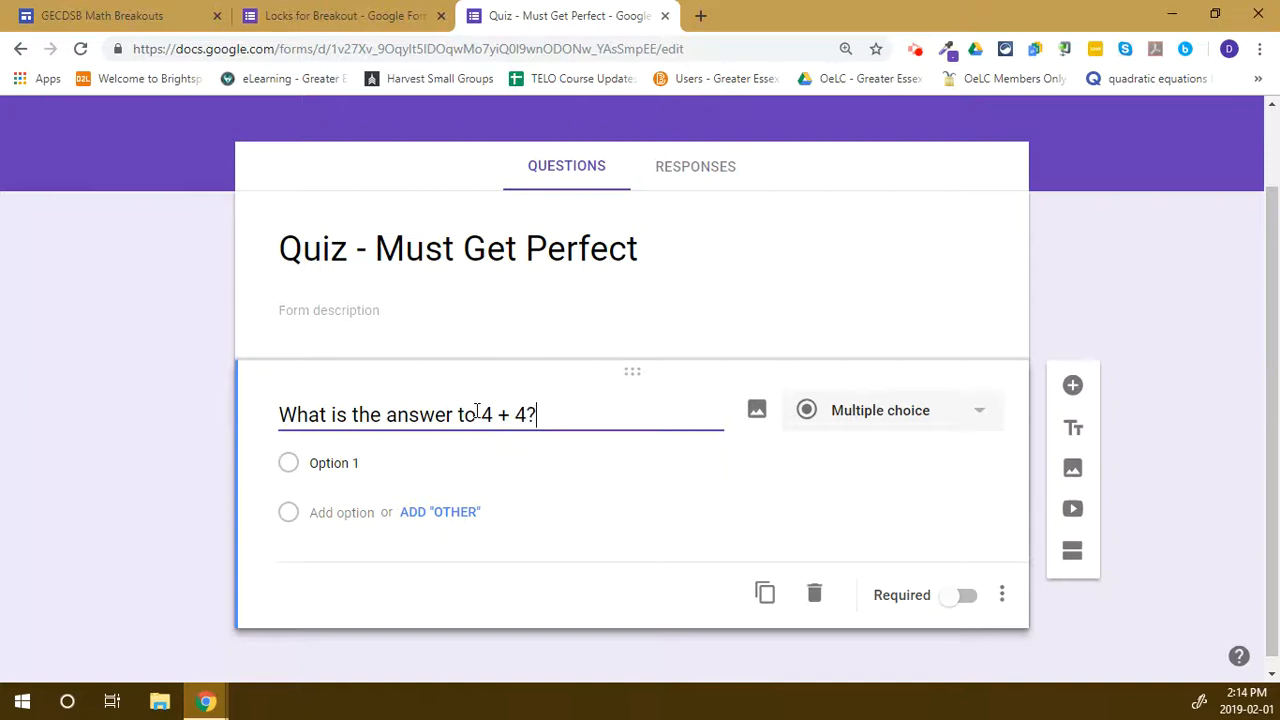
# Give the 4 + 4 question four answer options: 2, 4, 6 and 8.
pyautogui.click(352, 466)
pyautogui.write('2')
pyautogui.click(351, 553)
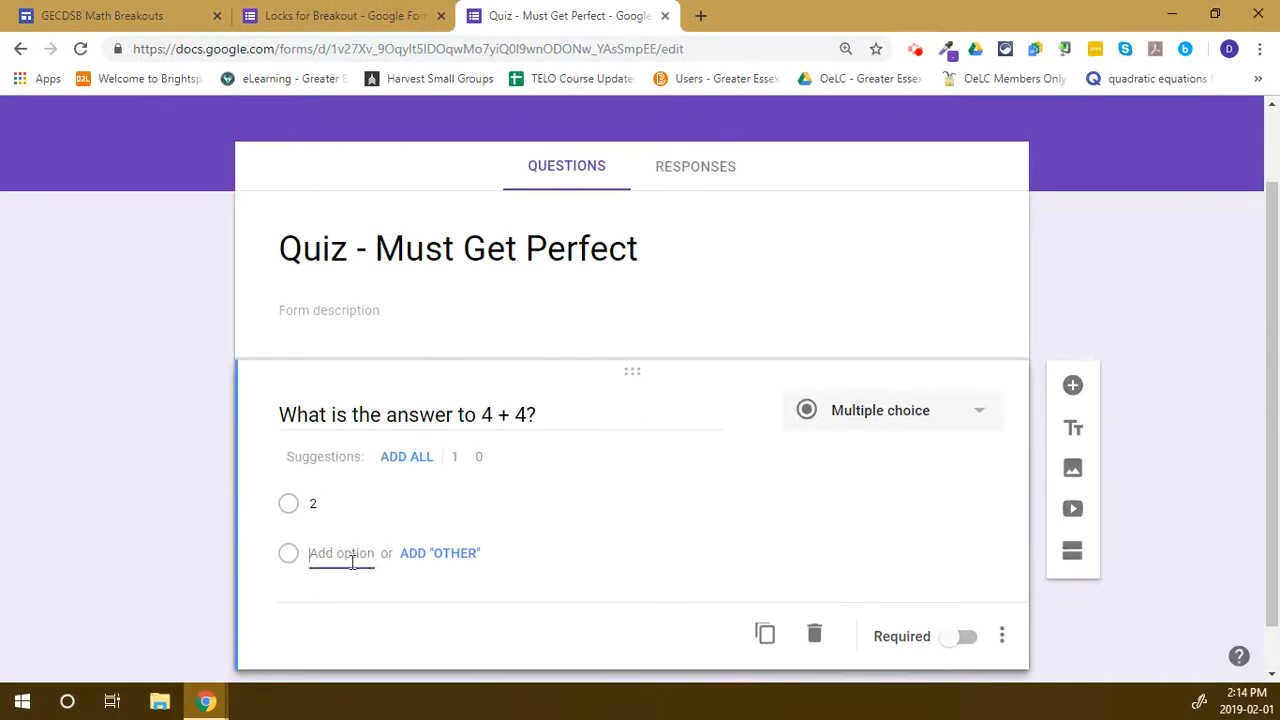
pyautogui.write('4')
pyautogui.click(348, 601)
pyautogui.write('6')
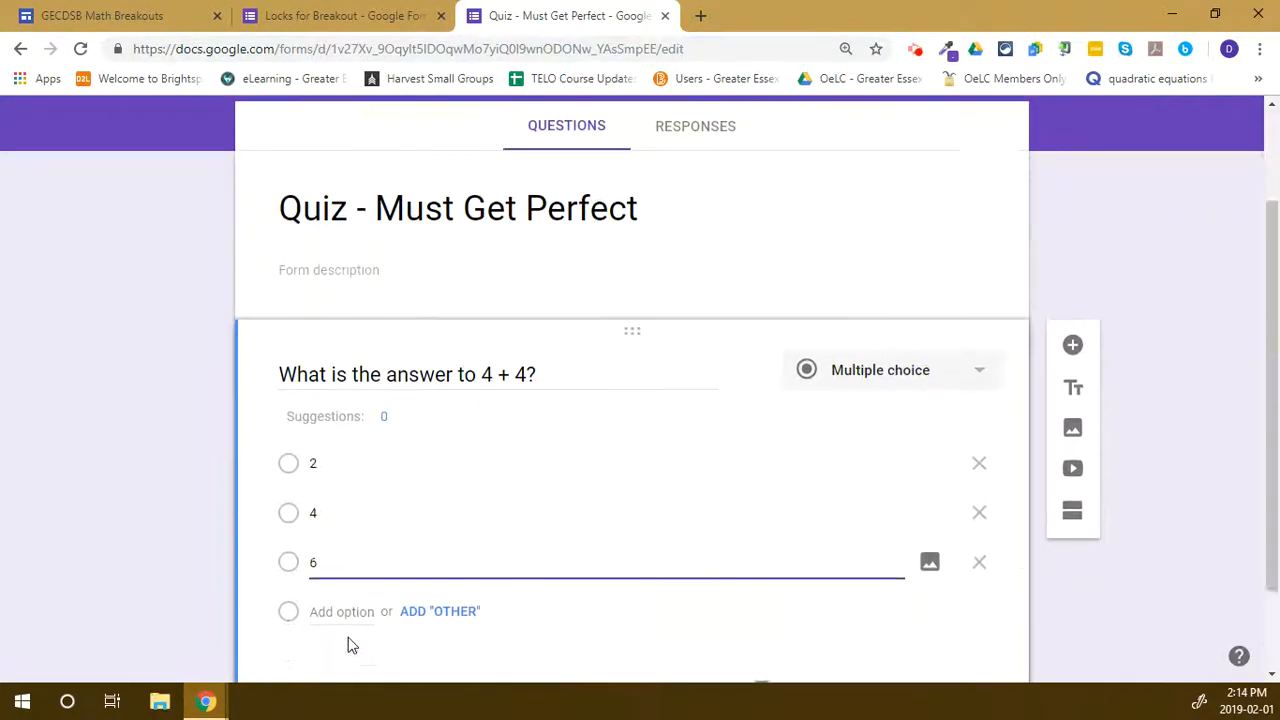
pyautogui.scroll(-1, 345, 610)
pyautogui.click(340, 568)
pyautogui.write('8')
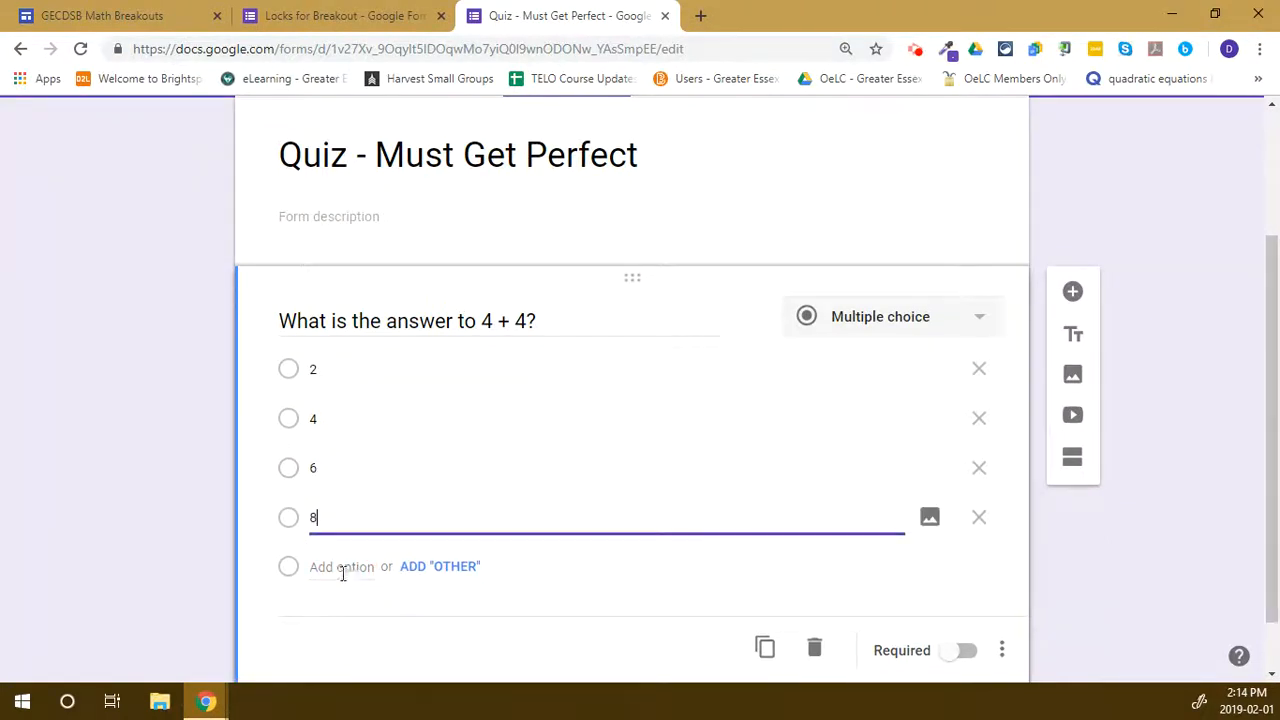
pyautogui.click(205, 580)
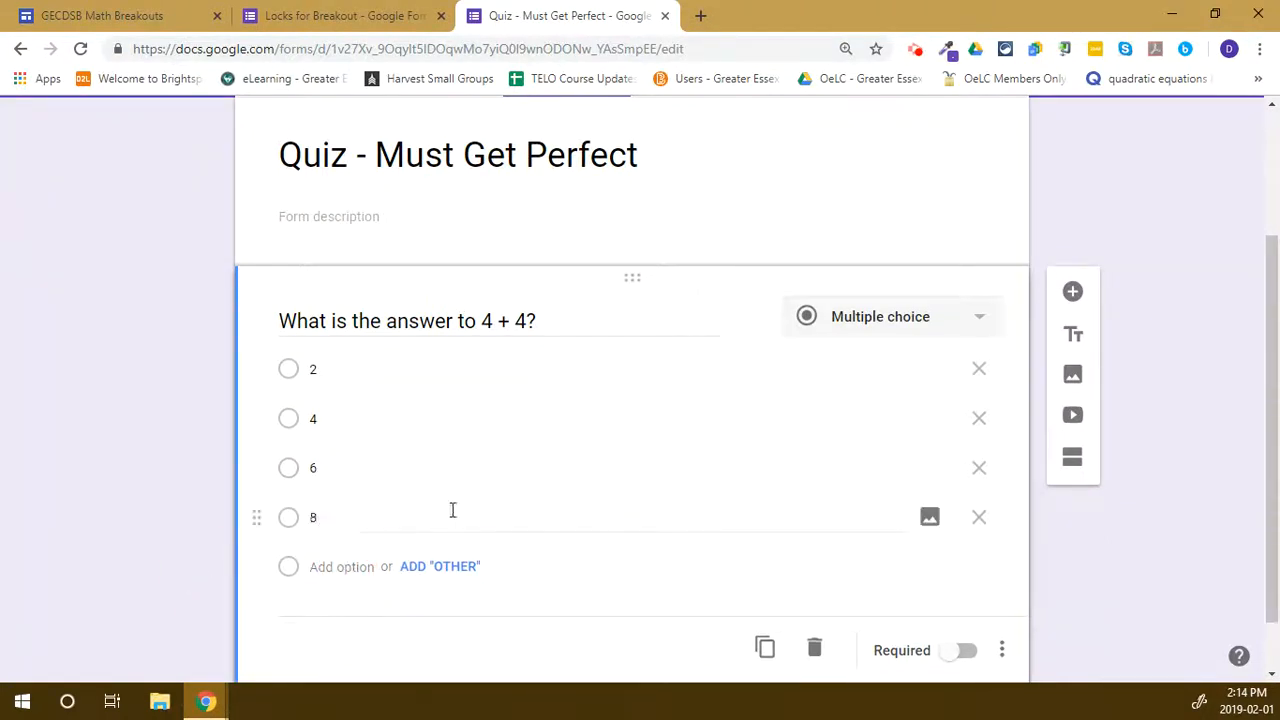
pyautogui.click(290, 522)
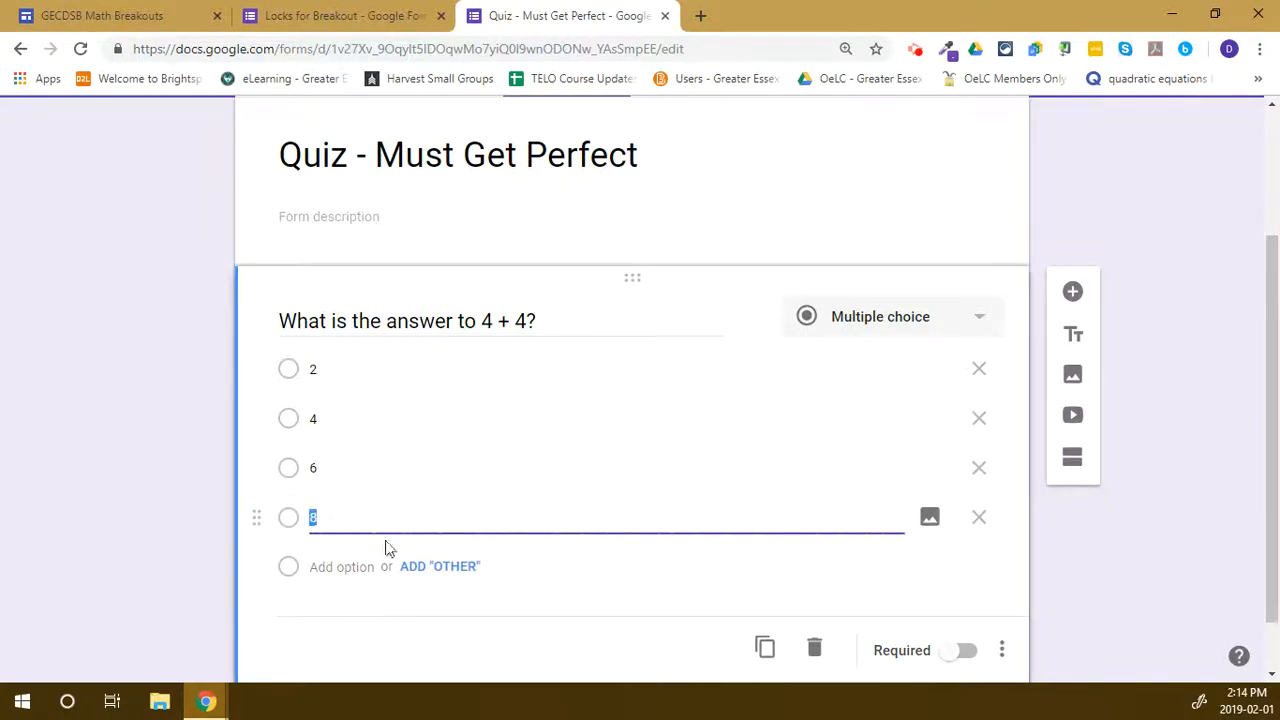
# Make the 4 + 4 question required and enable going to a section based on the answer.
pyautogui.scroll(-1, 677, 583)
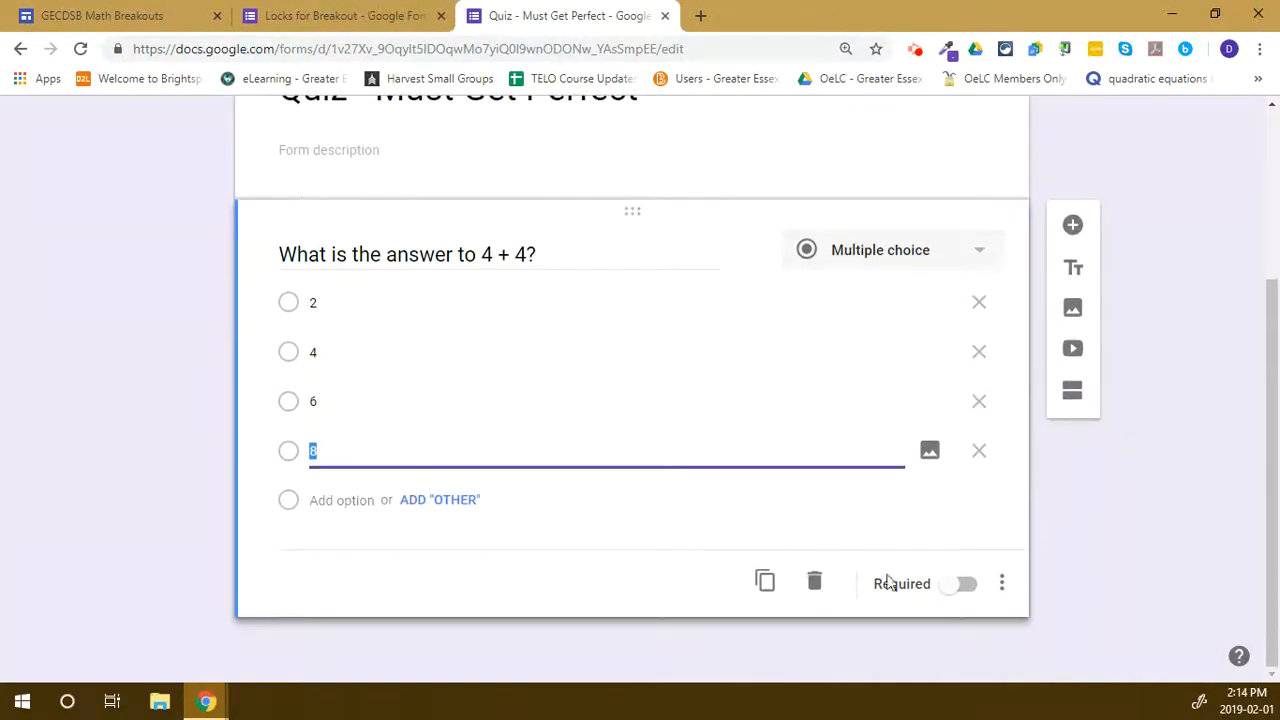
pyautogui.click(967, 588)
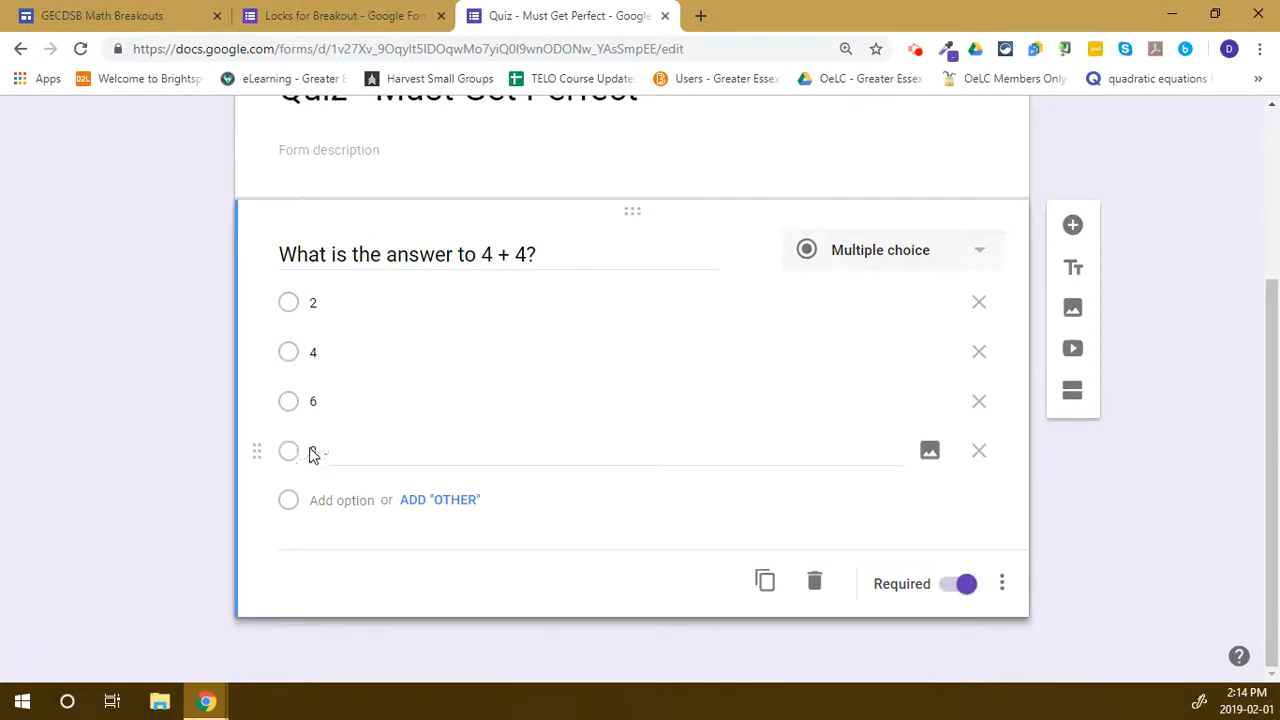
pyautogui.click(1003, 586)
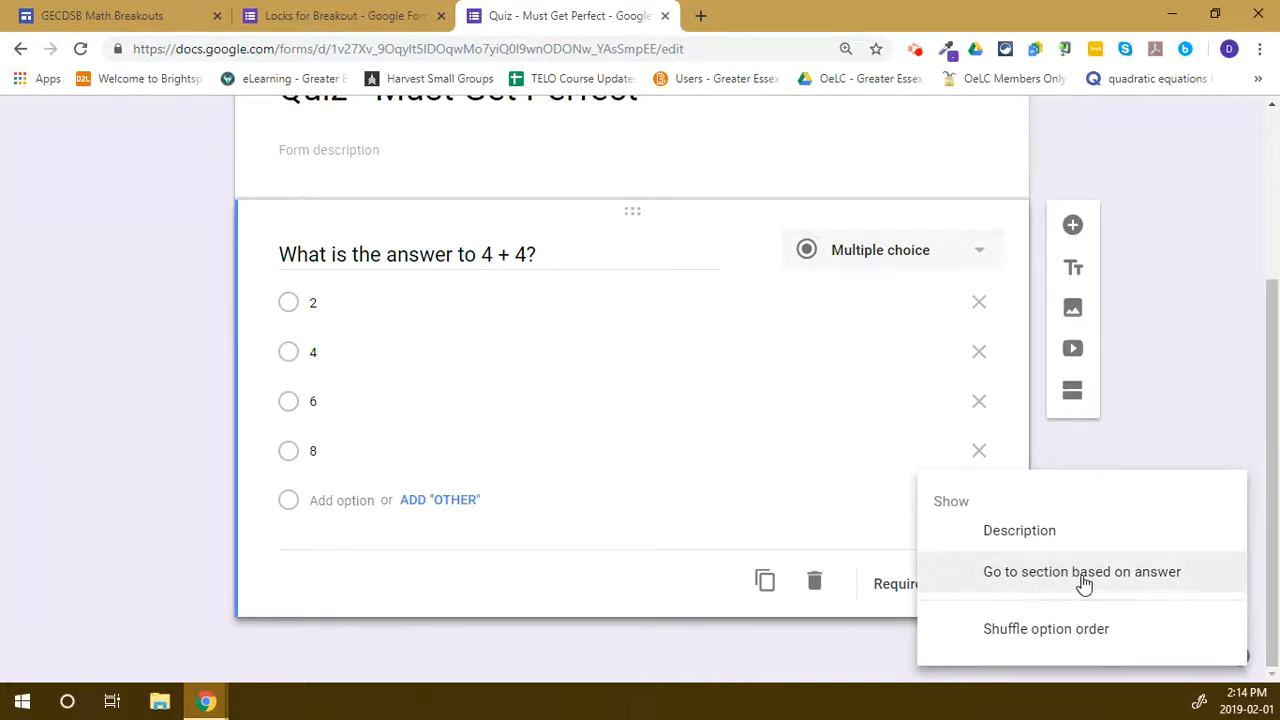
pyautogui.click(1084, 585)
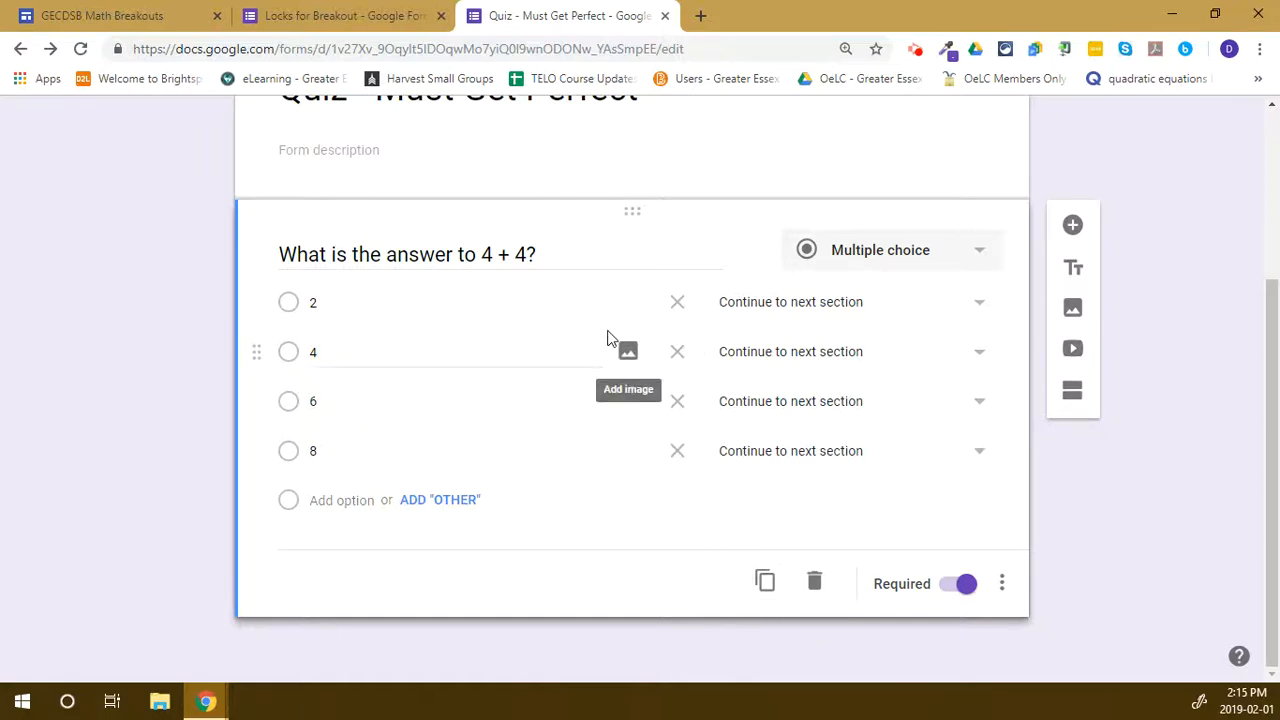
# Add a second section after the 4 + 4 question and title it "Great Job!".
pyautogui.click(1071, 396)
pyautogui.scroll(2, 800, 563)
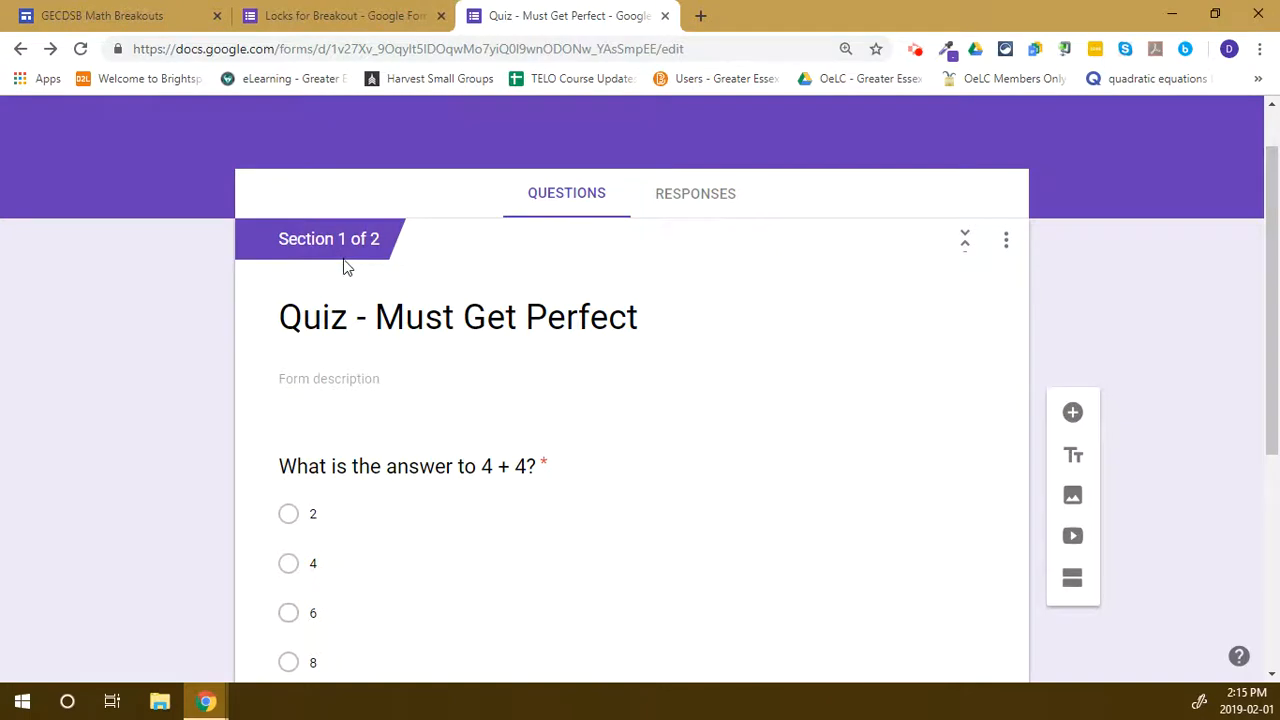
pyautogui.scroll(-4, 393, 508)
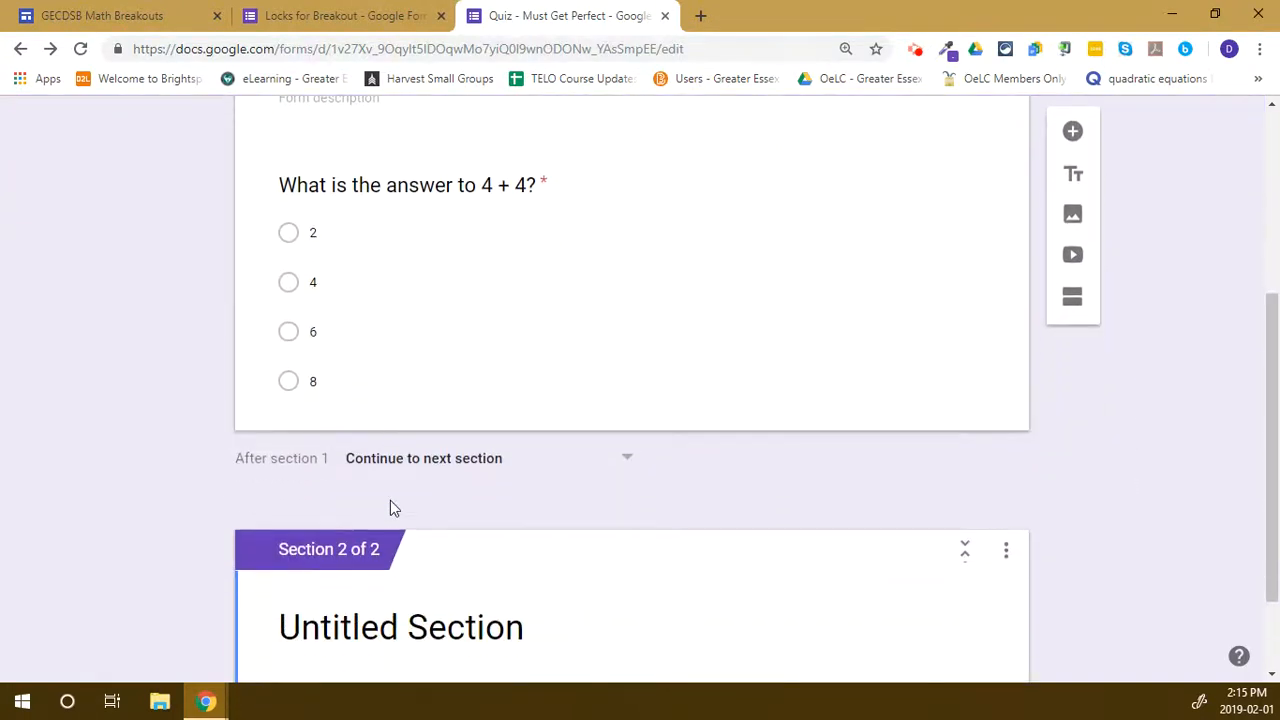
pyautogui.scroll(1, 391, 501)
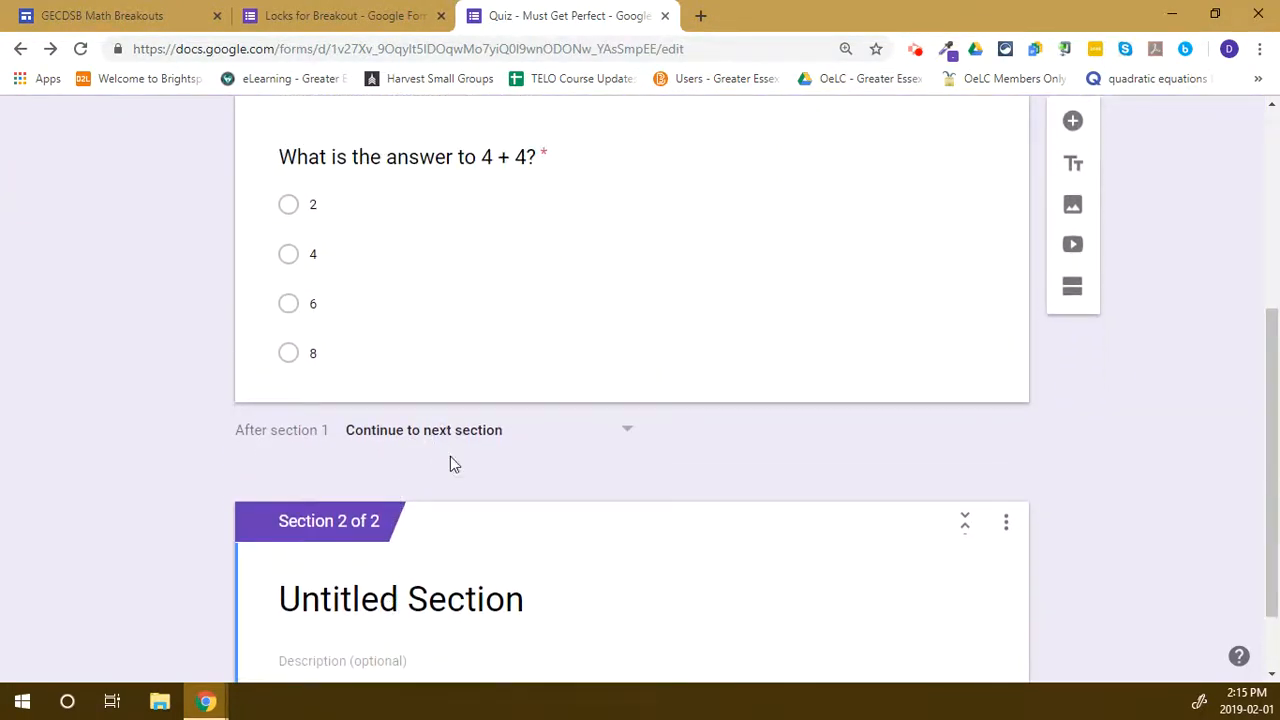
pyautogui.scroll(-1, 450, 458)
pyautogui.scroll(1, 463, 277)
pyautogui.click(460, 601)
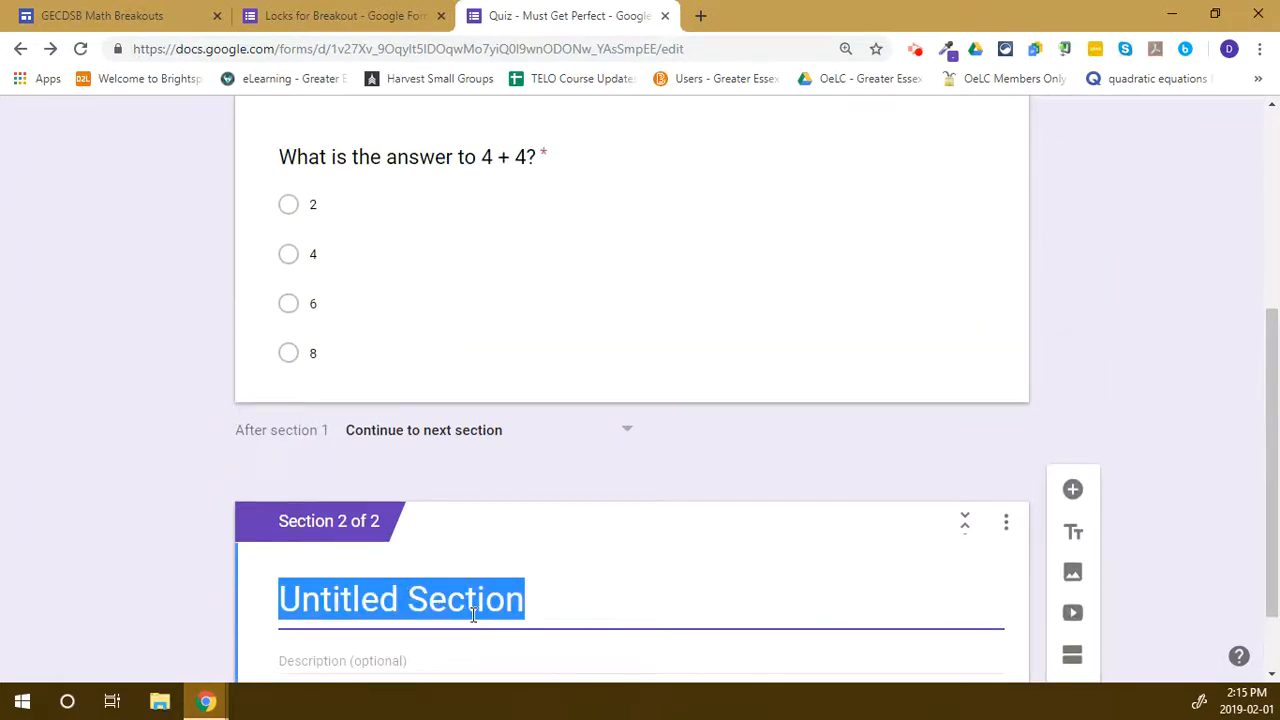
pyautogui.write('Great Job!')
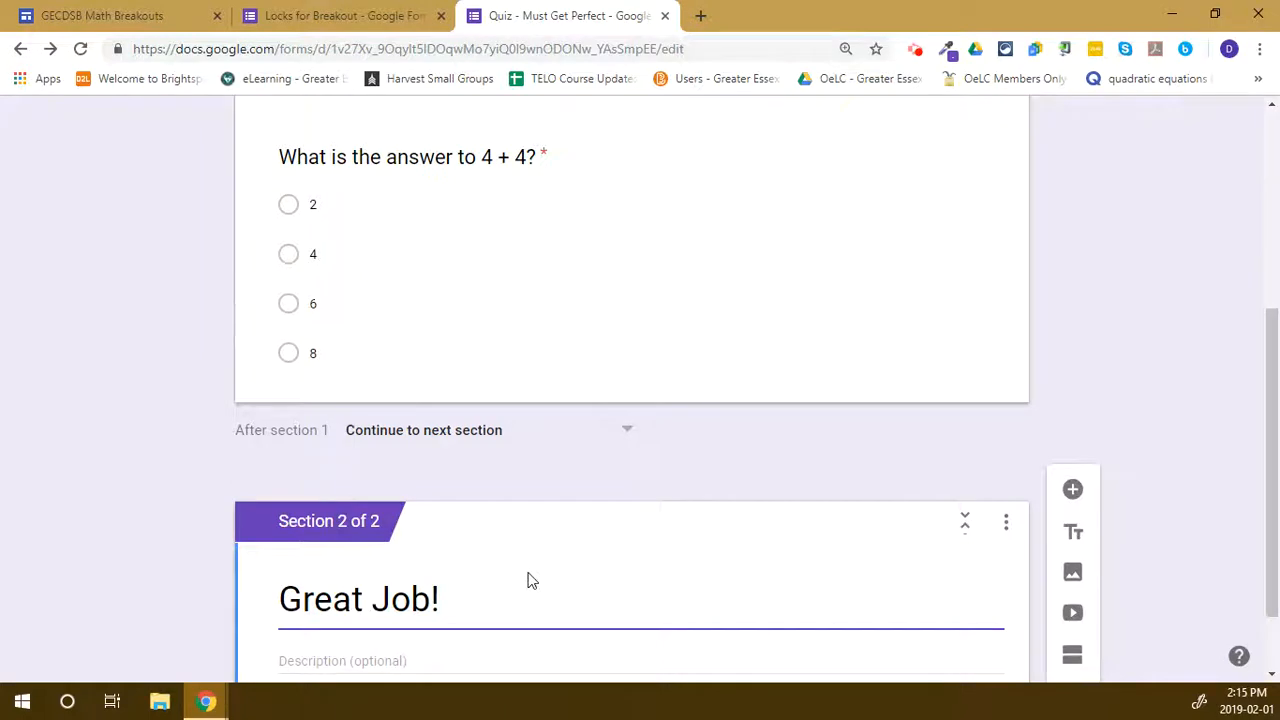
pyautogui.scroll(-1, 526, 580)
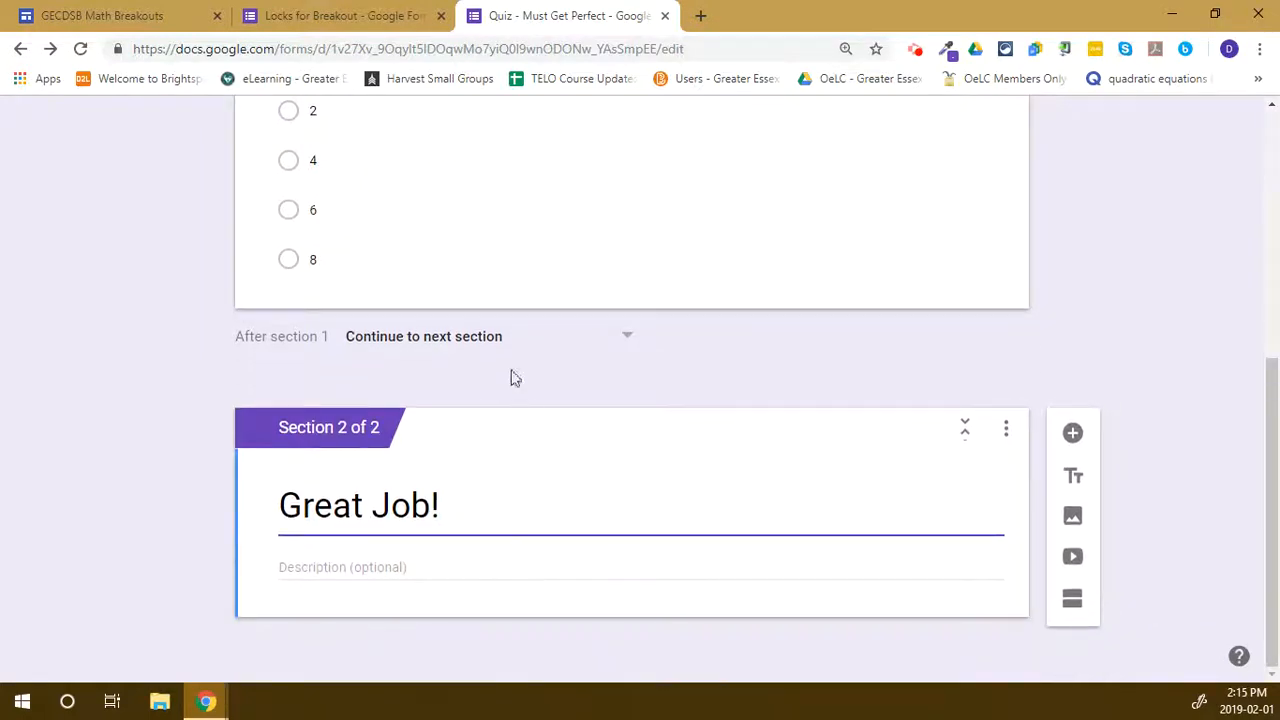
# Route answer 8 of the 4 + 4 question to section 2 (Great Job!).
pyautogui.scroll(1, 489, 417)
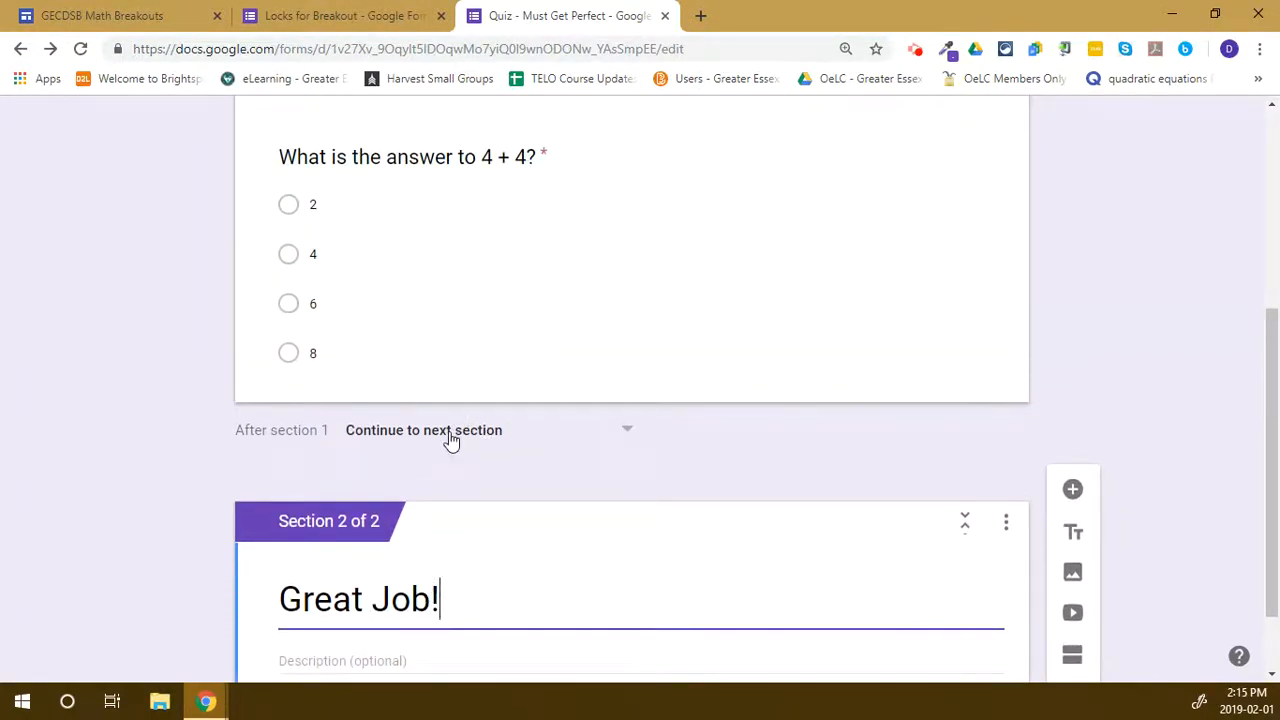
pyautogui.click(590, 350)
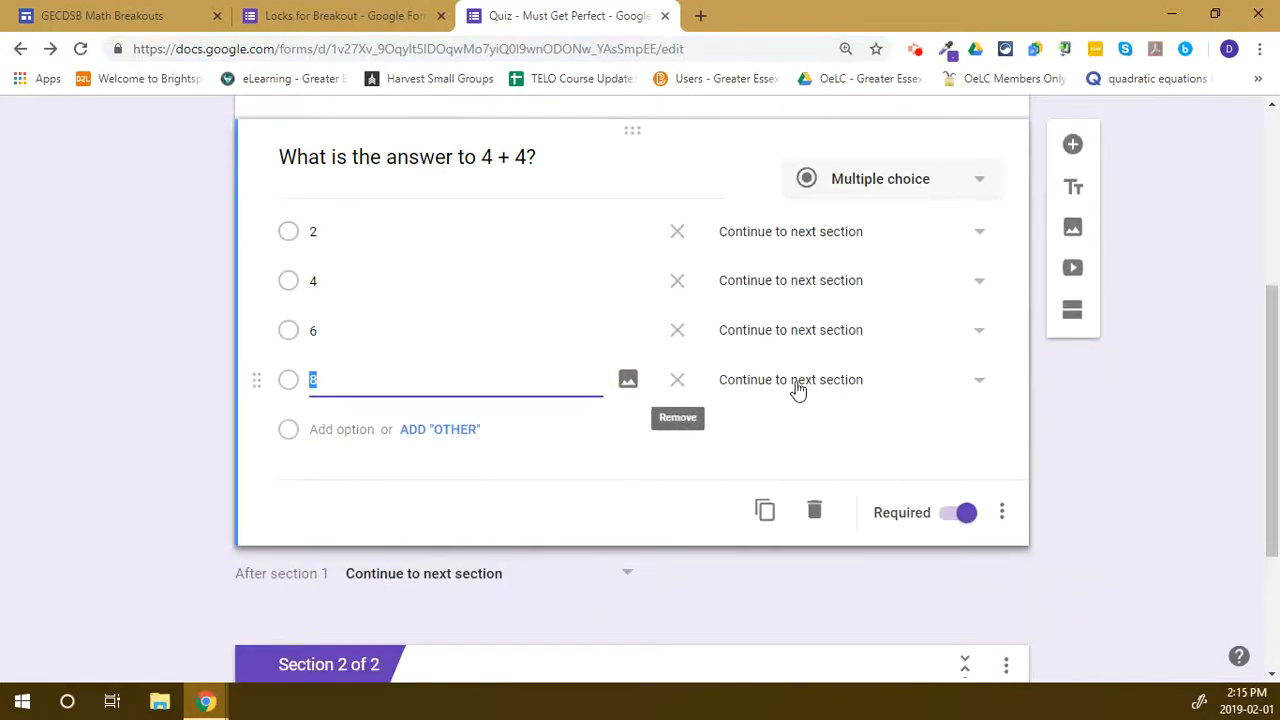
pyautogui.click(287, 388)
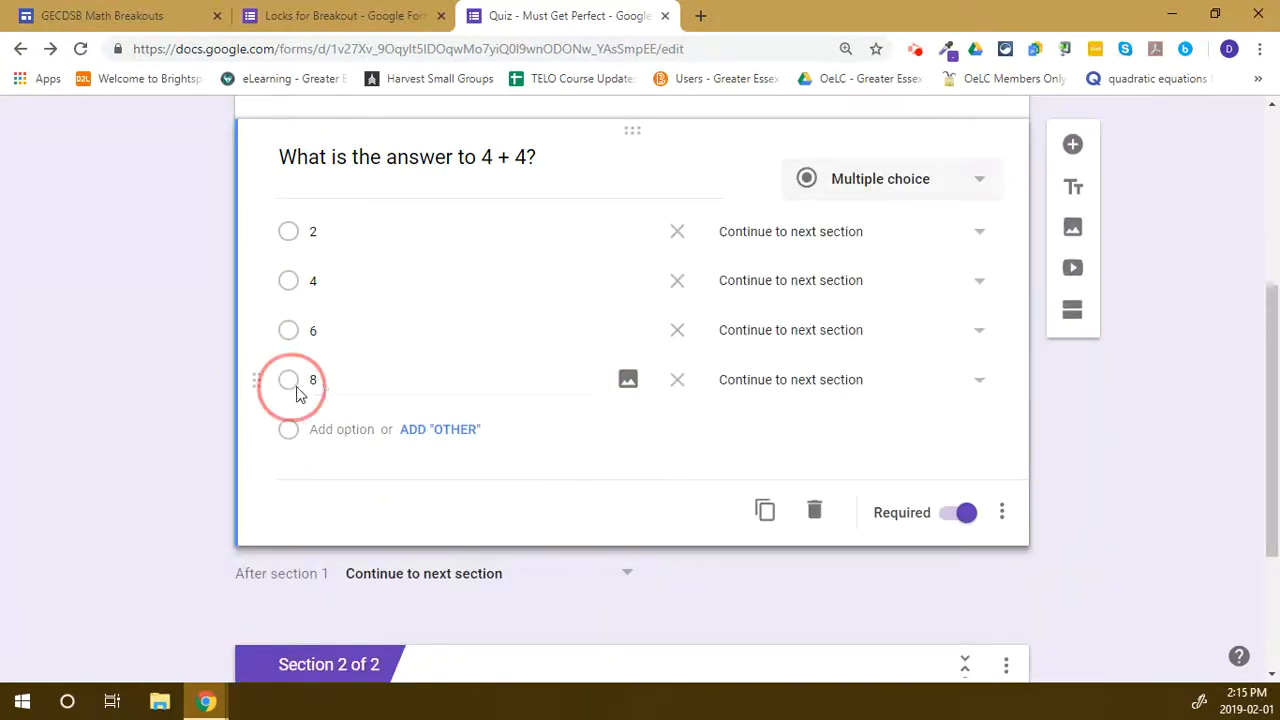
pyautogui.click(930, 383)
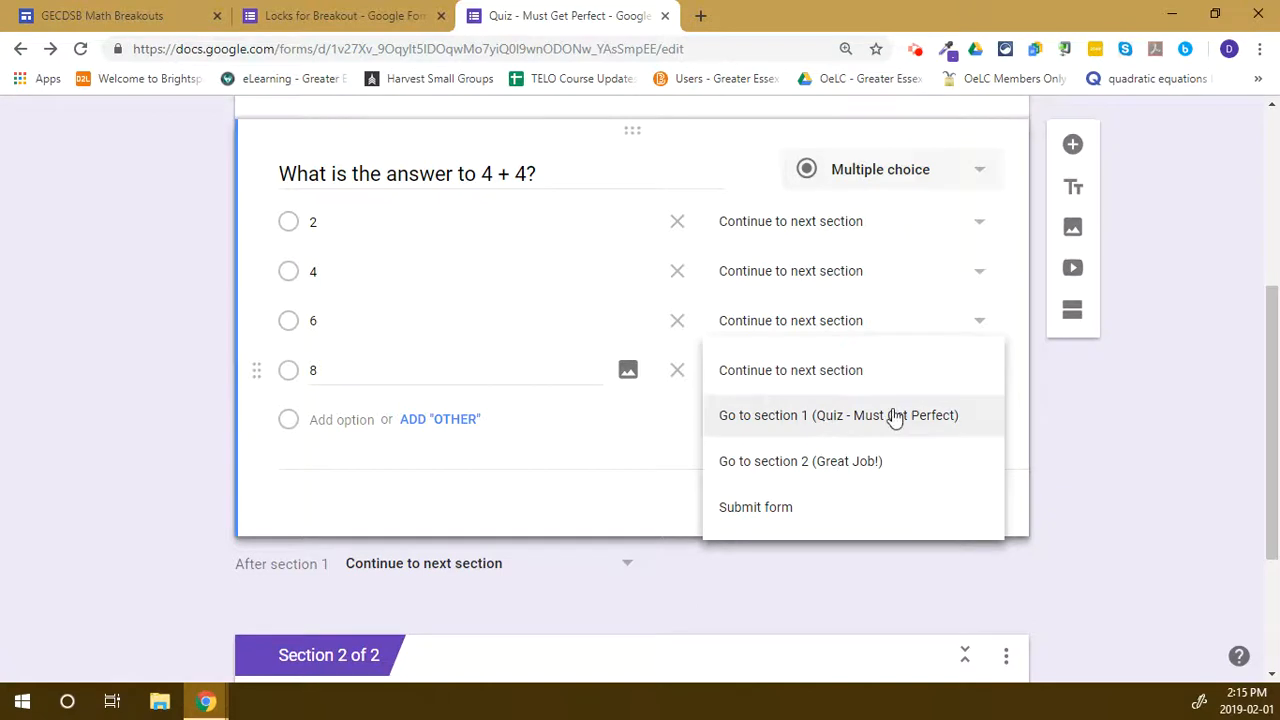
pyautogui.click(857, 463)
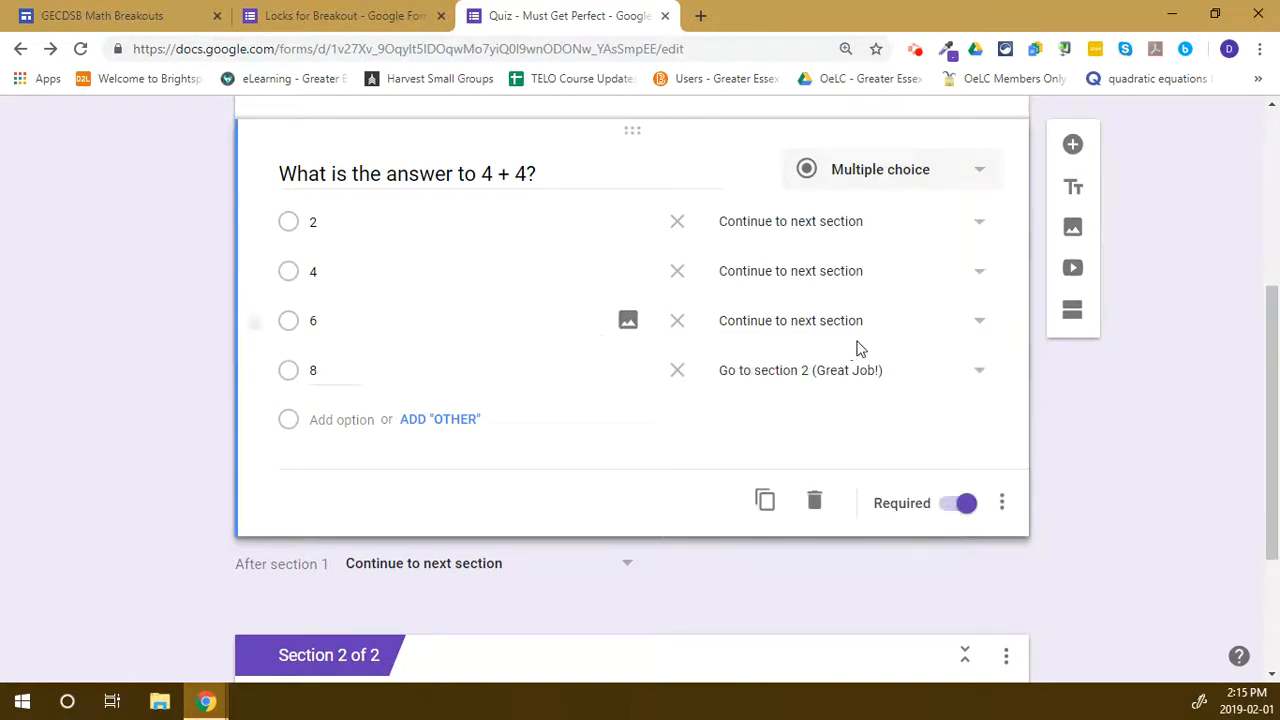
# Route answers 2, 4 and 6 of the 4 + 4 question back to section 1 (Quiz - Must Get Perfect).
pyautogui.click(885, 224)
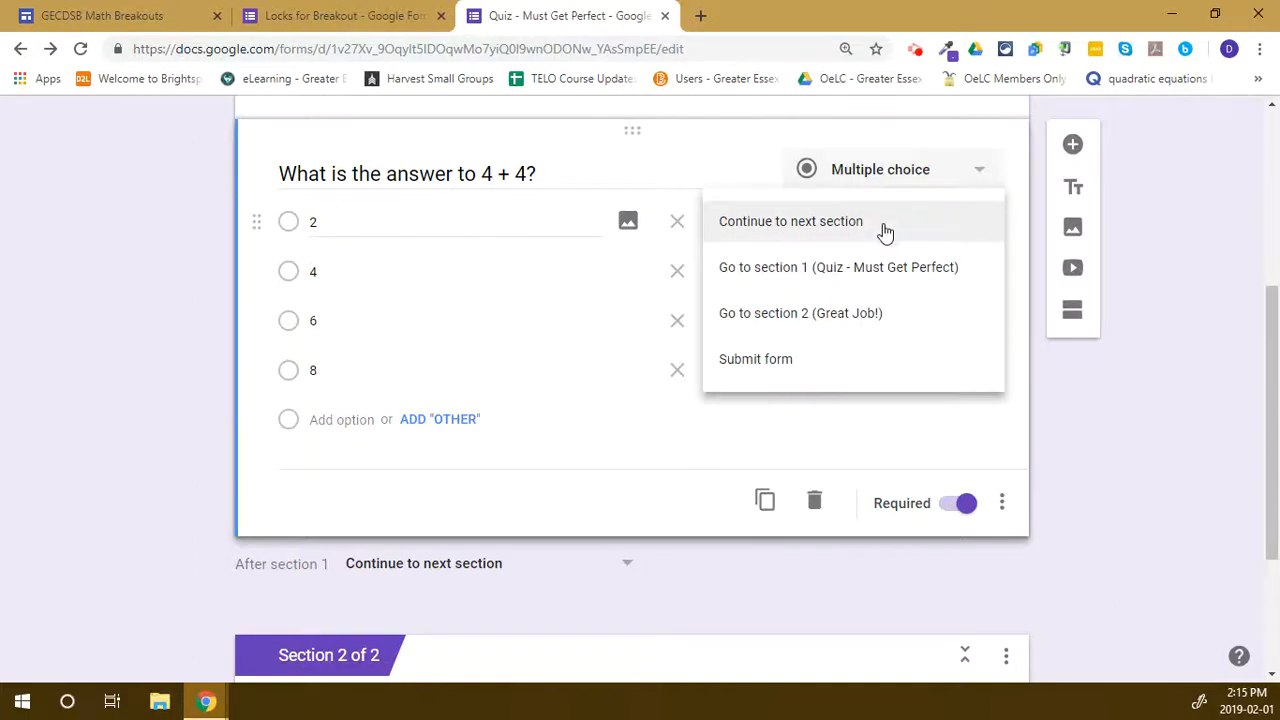
pyautogui.click(881, 285)
pyautogui.click(871, 271)
pyautogui.click(871, 318)
pyautogui.click(871, 320)
pyautogui.click(866, 368)
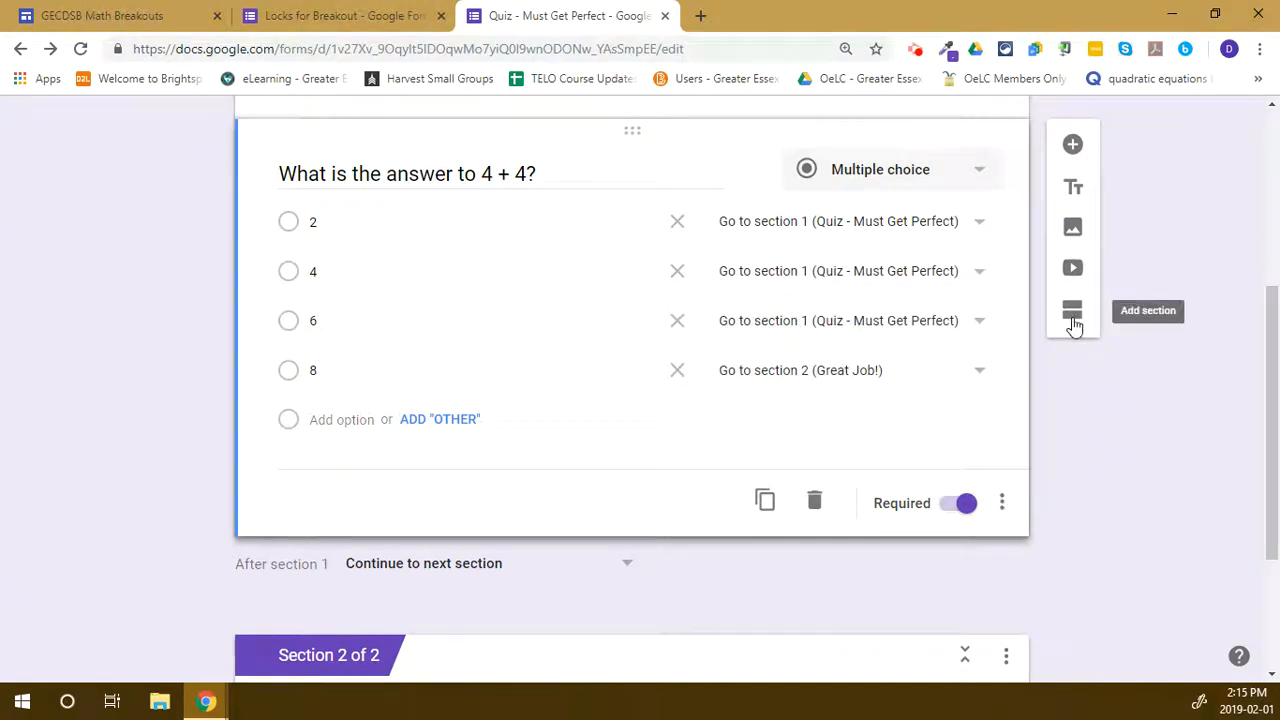
# Add a section after section 1 titled "Incorrect" with the description "Maybe you should try adding instead of subtracting".
pyautogui.scroll(-2, 1072, 320)
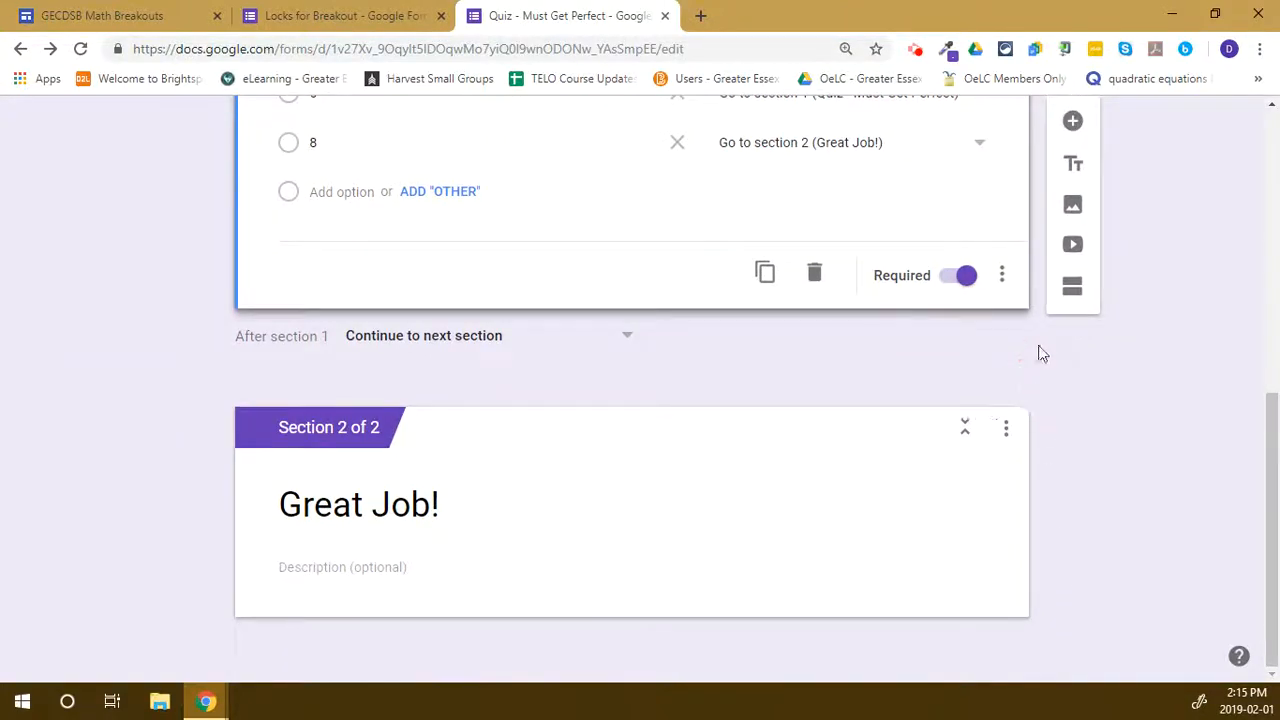
pyautogui.click(1073, 288)
pyautogui.click(457, 371)
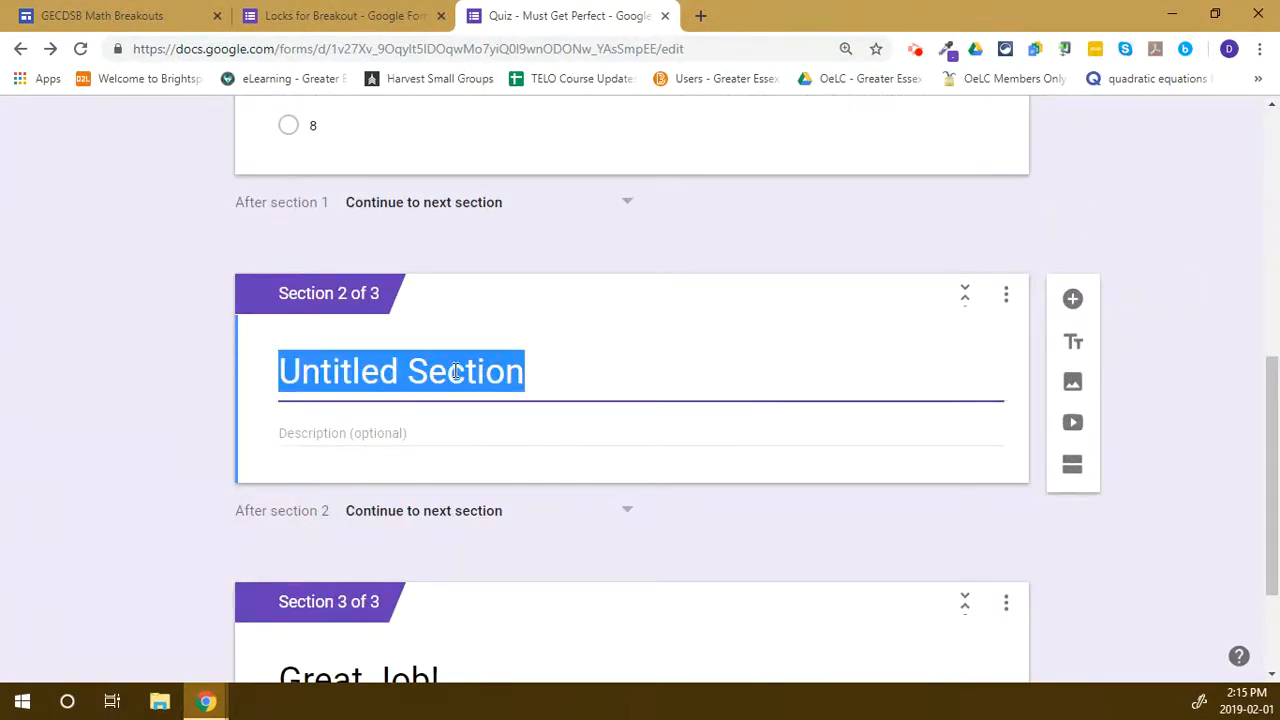
pyautogui.write('Incorre')
pyautogui.write('ct')
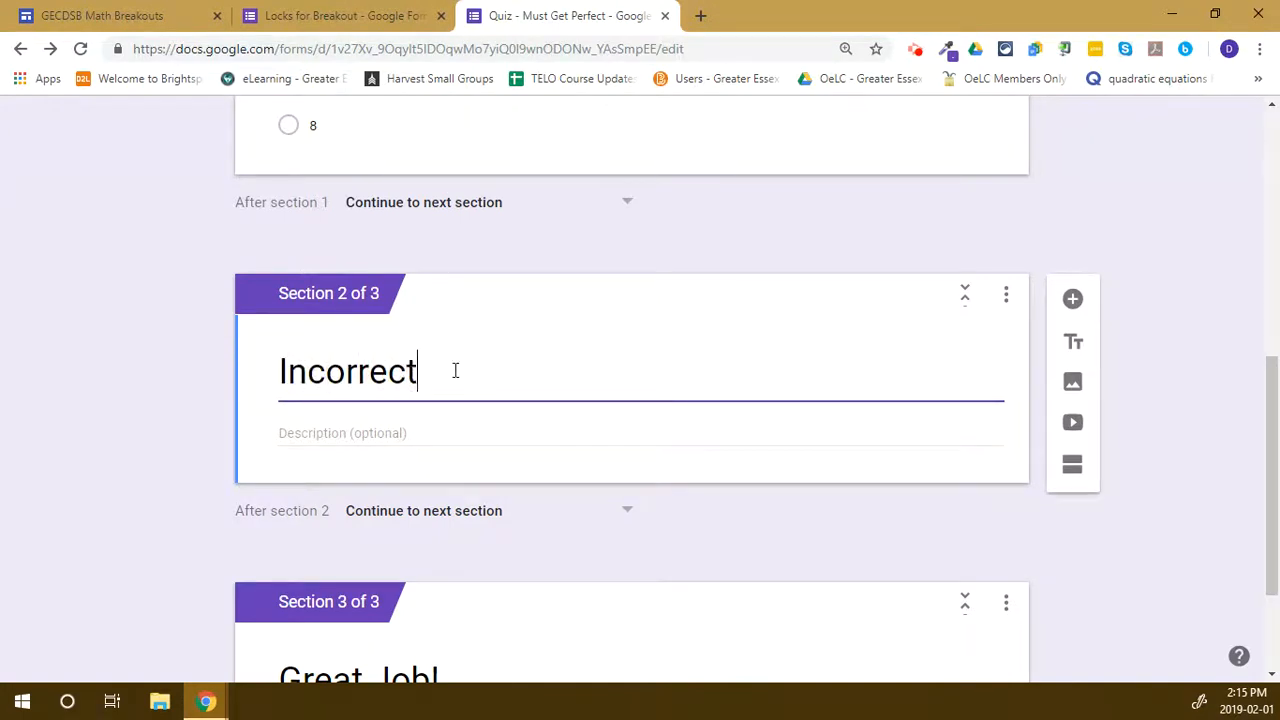
pyautogui.click(534, 432)
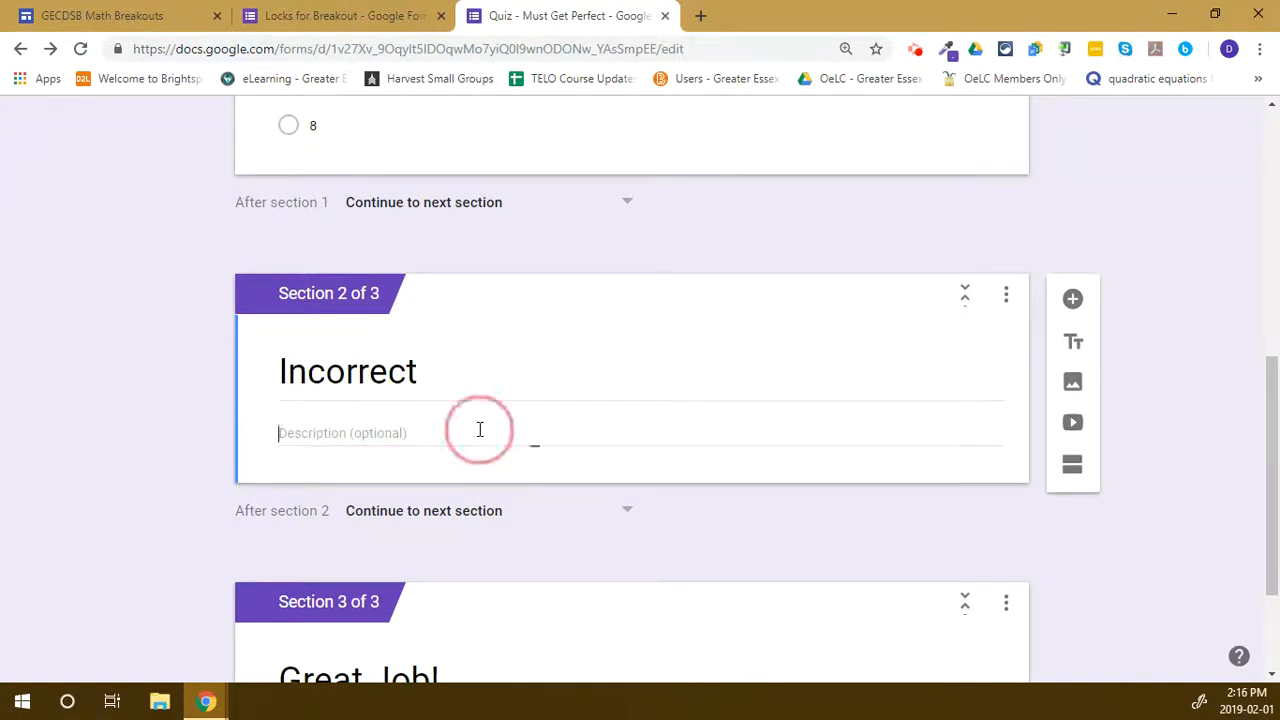
pyautogui.write('Maybe you should try adding instead of subtracting')
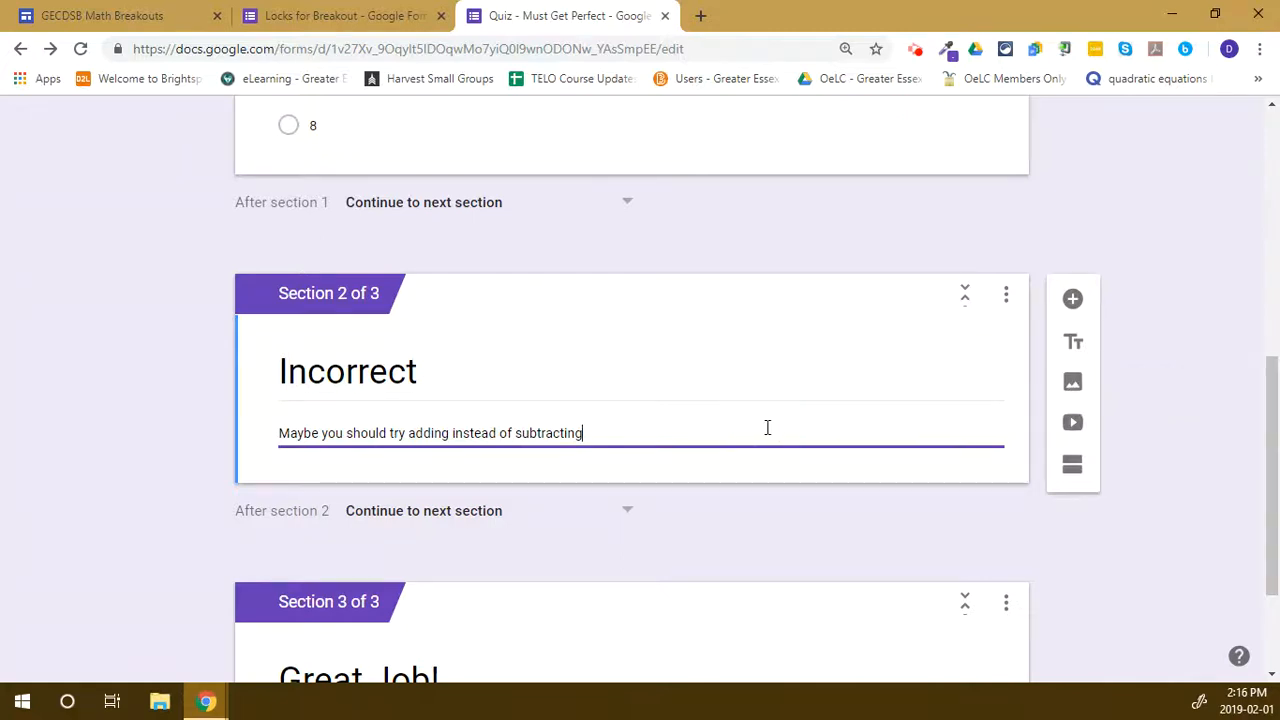
# Route answers 2, 4 and 6 of the 4 + 4 question to section 2 (Incorrect).
pyautogui.scroll(3, 470, 400)
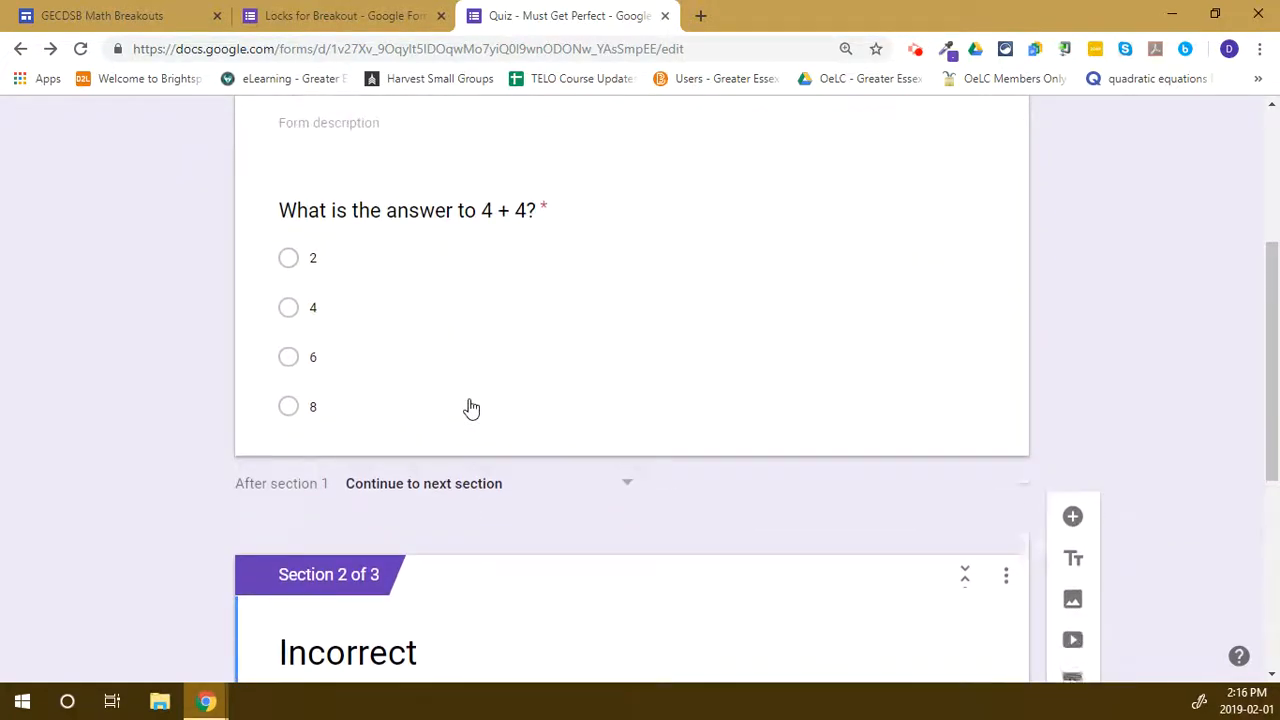
pyautogui.click(508, 257)
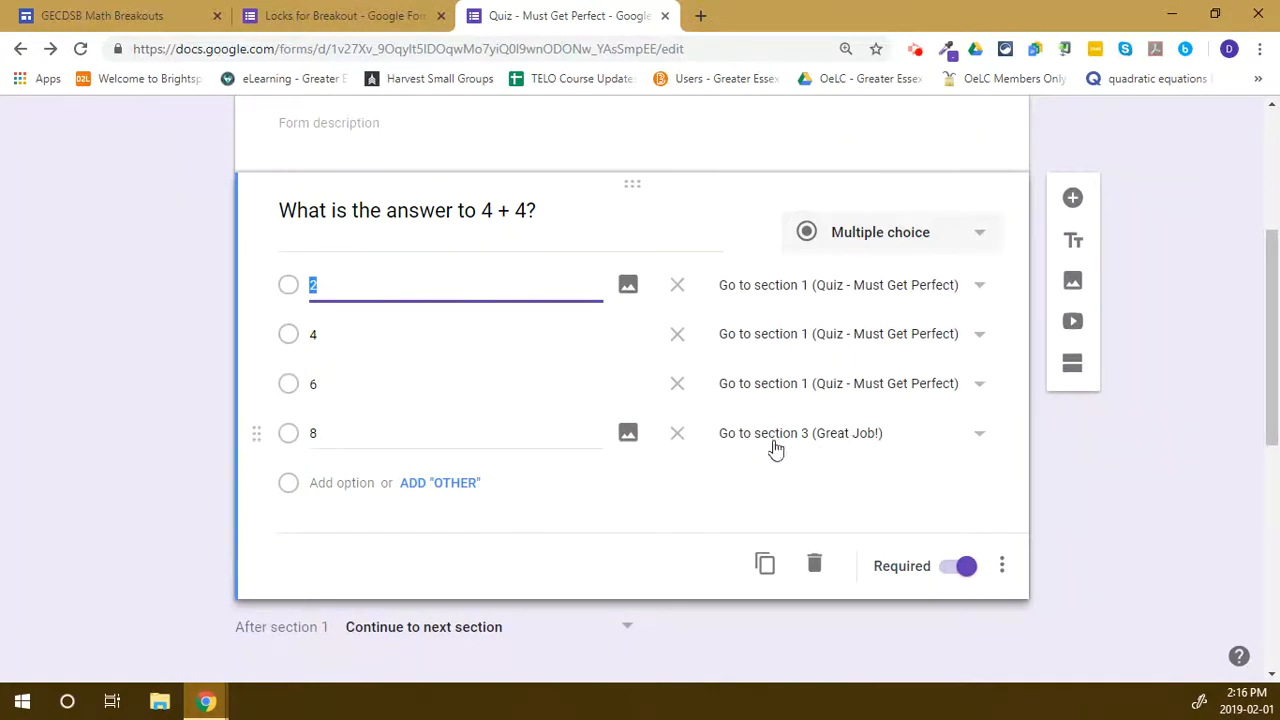
pyautogui.scroll(-1, 710, 442)
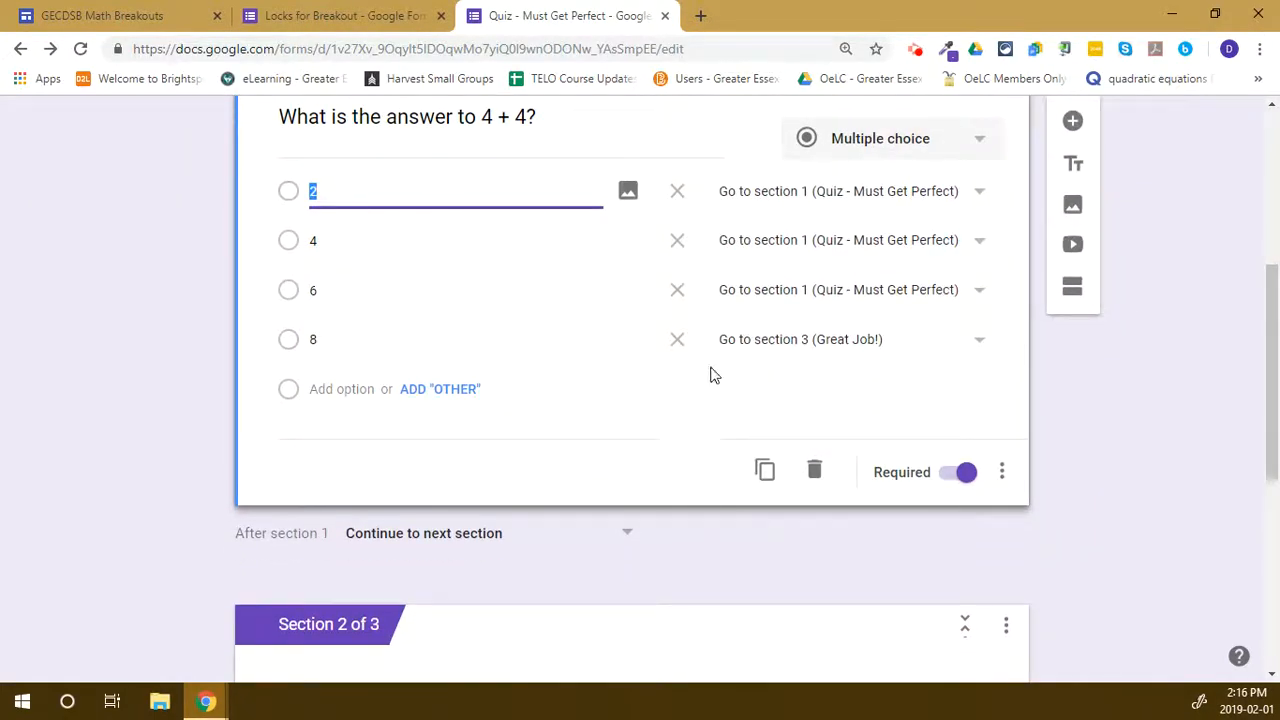
pyautogui.click(873, 193)
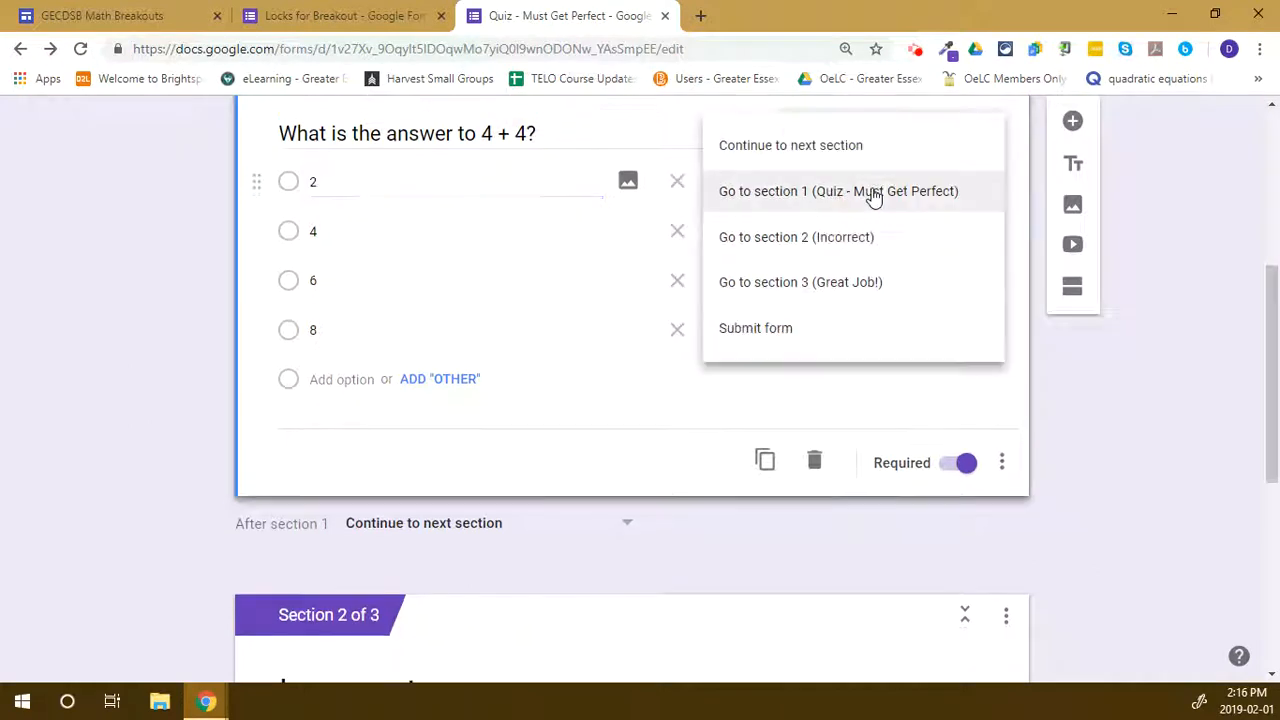
pyautogui.click(849, 240)
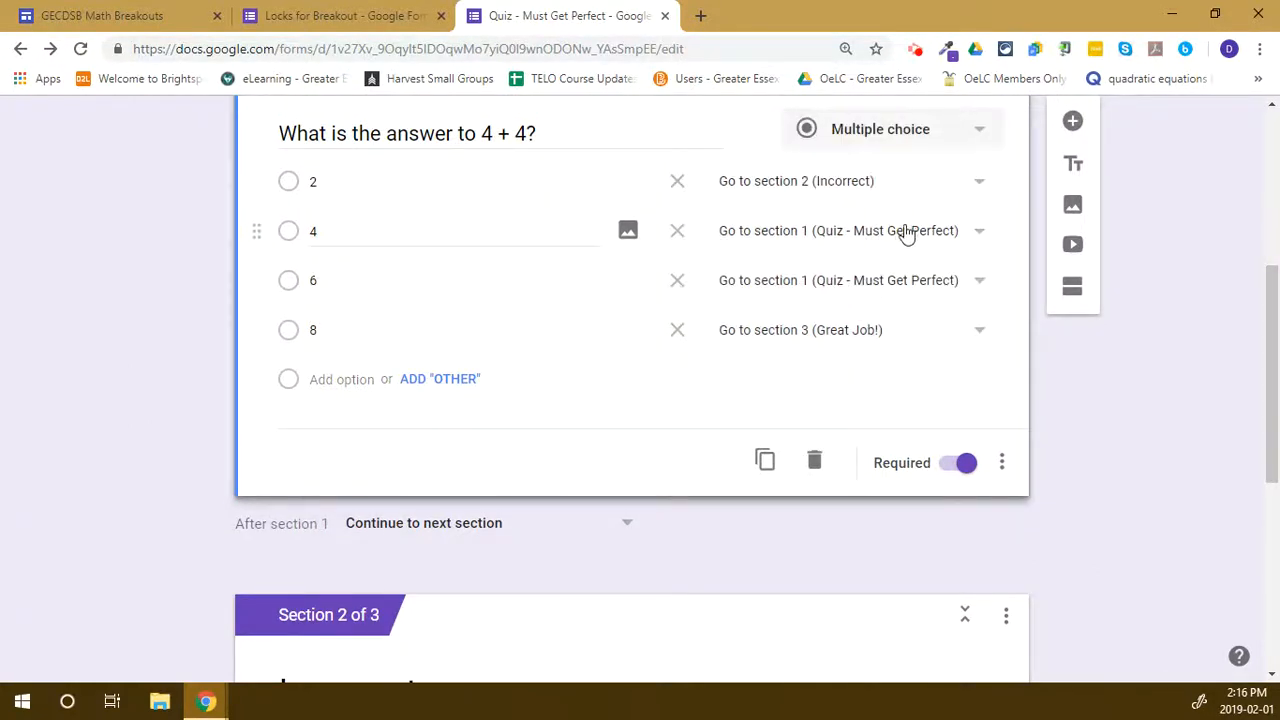
pyautogui.click(902, 232)
pyautogui.click(860, 283)
pyautogui.click(849, 280)
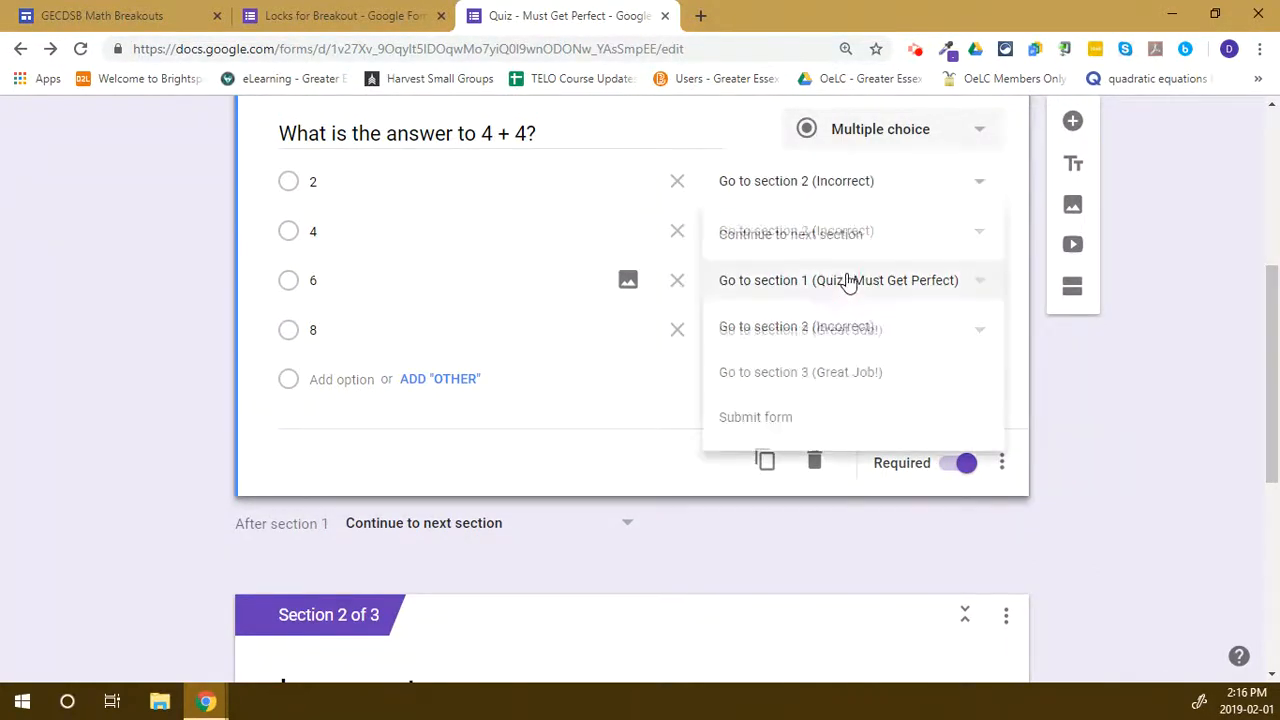
pyautogui.click(849, 329)
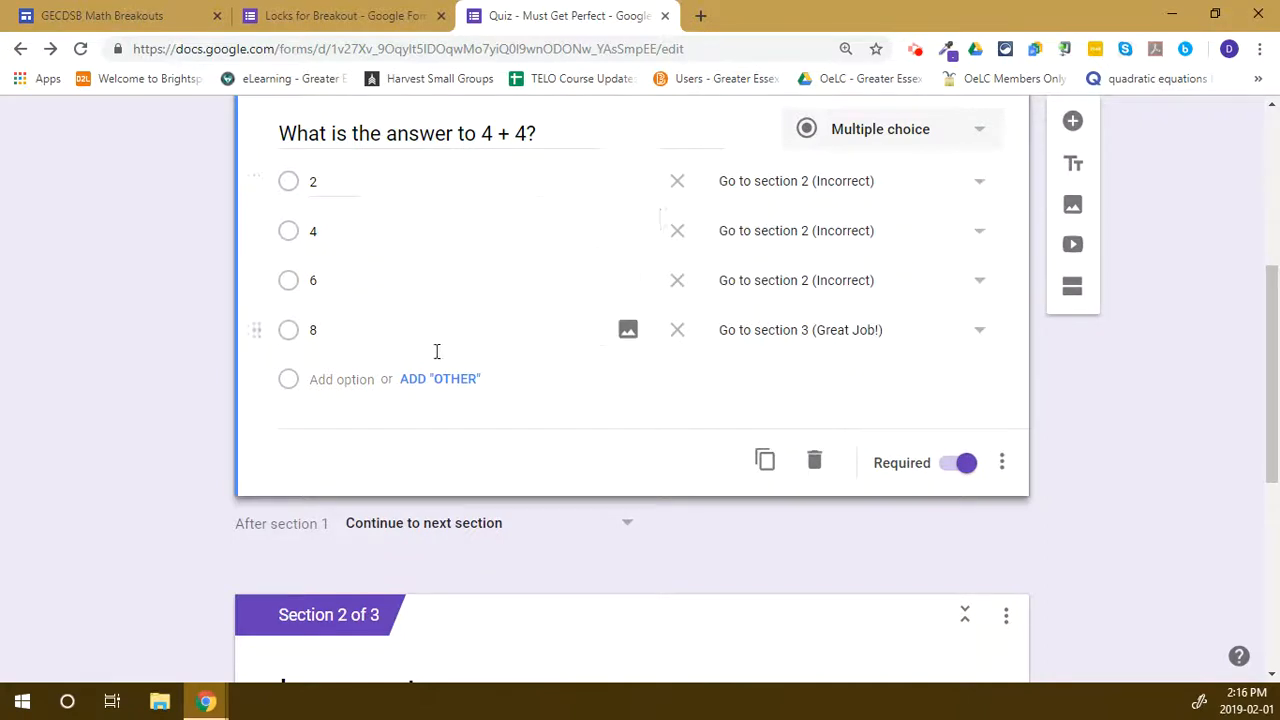
# Set the form to go to section 2 (Incorrect) after section 1.
pyautogui.scroll(-1, 505, 440)
pyautogui.click(551, 437)
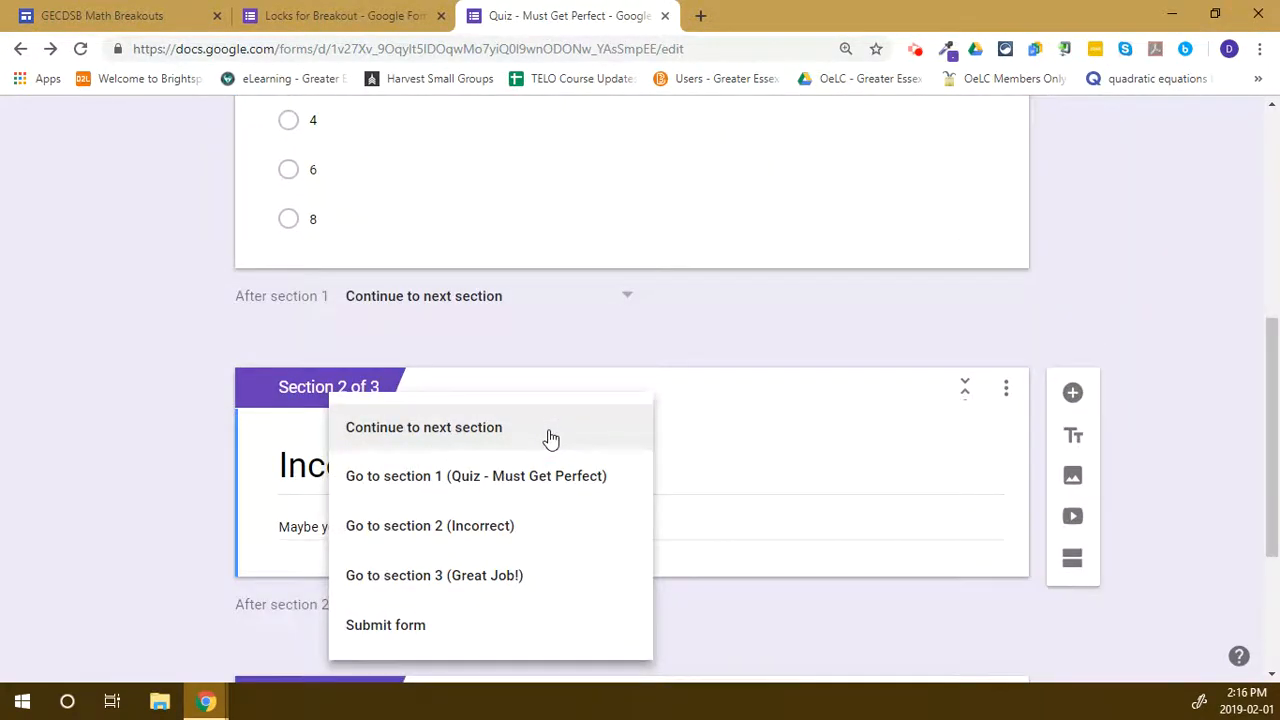
pyautogui.click(300, 312)
pyautogui.click(410, 300)
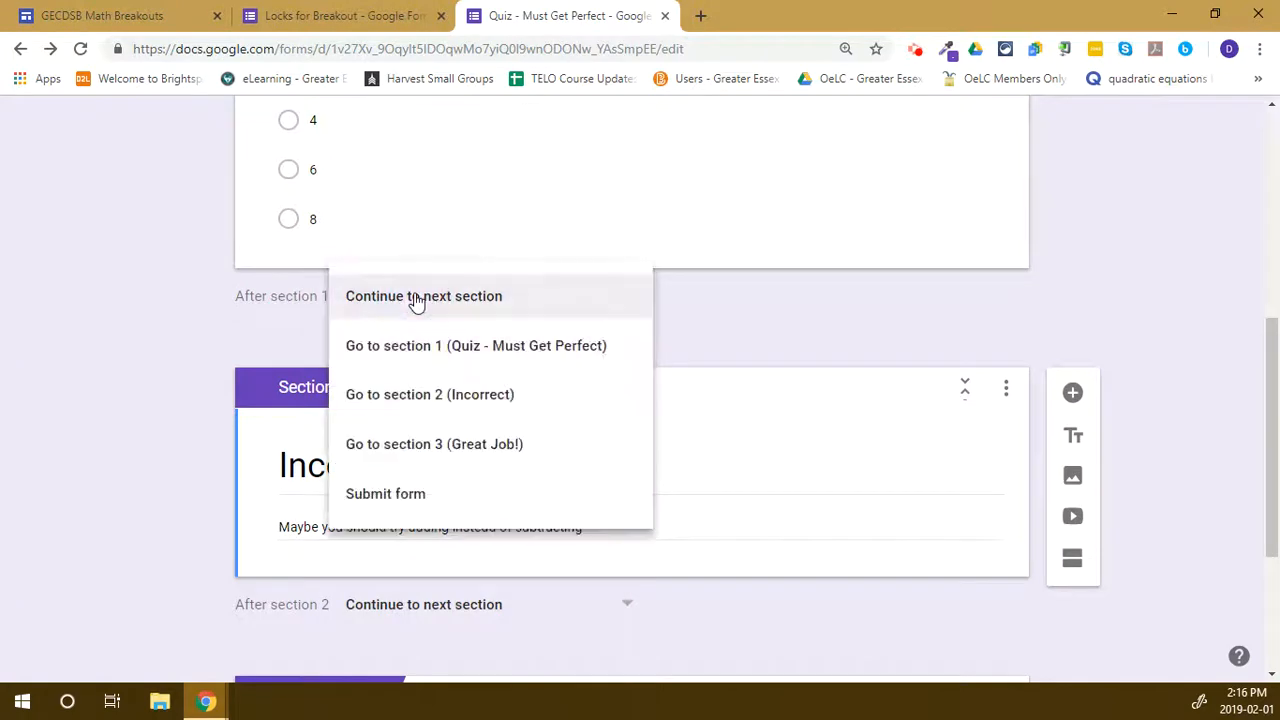
pyautogui.click(436, 400)
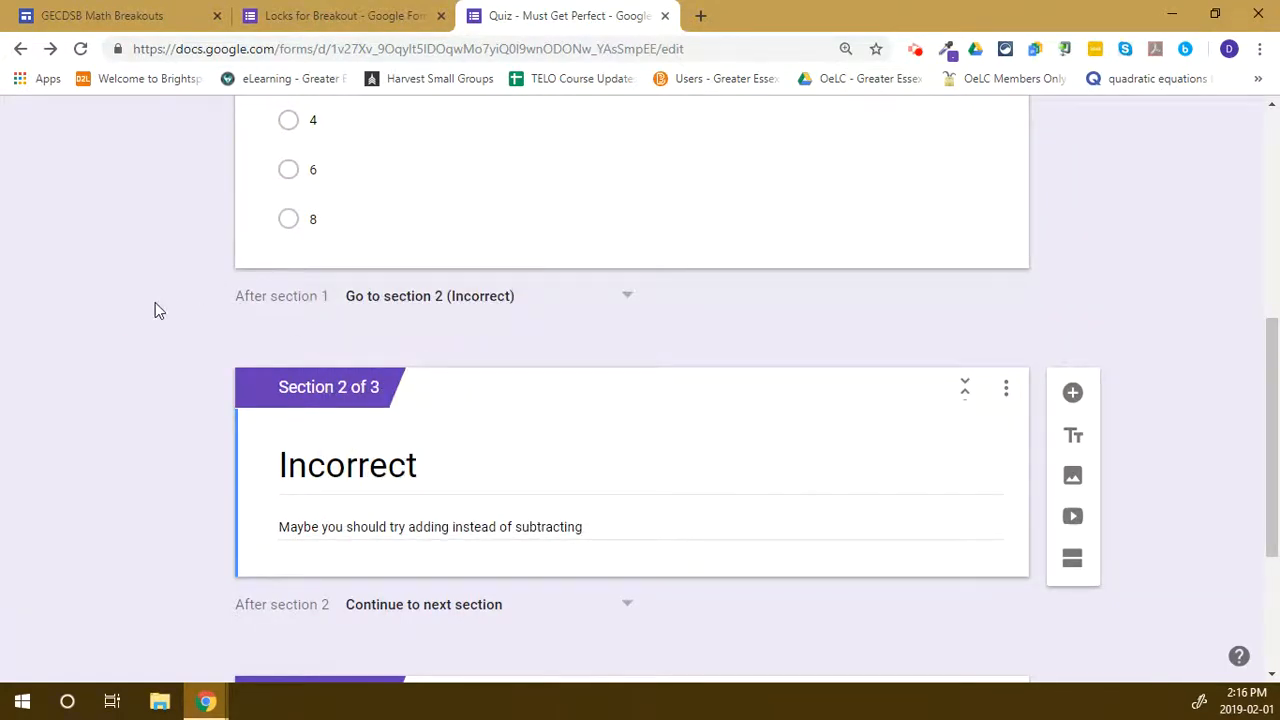
# Set the form to go to section 1 (Quiz - Must Get Perfect) after section 2 (Incorrect).
pyautogui.scroll(2, 155, 303)
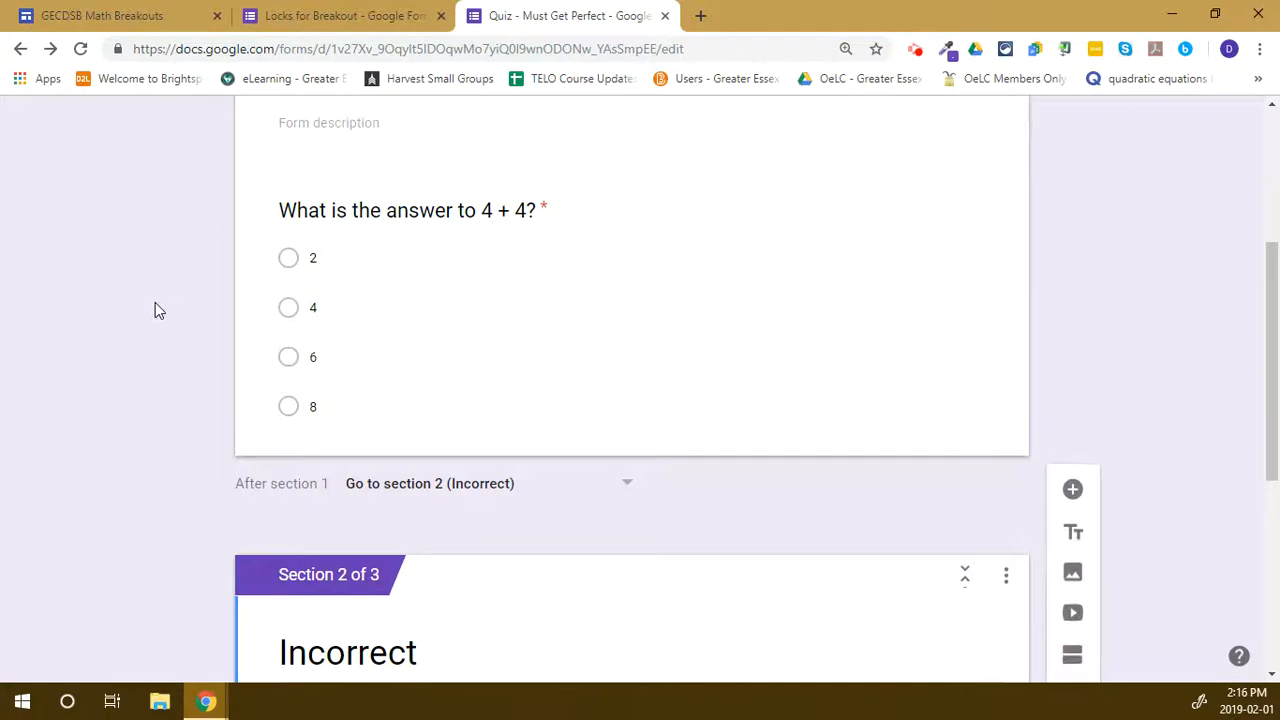
pyautogui.scroll(-3, 155, 305)
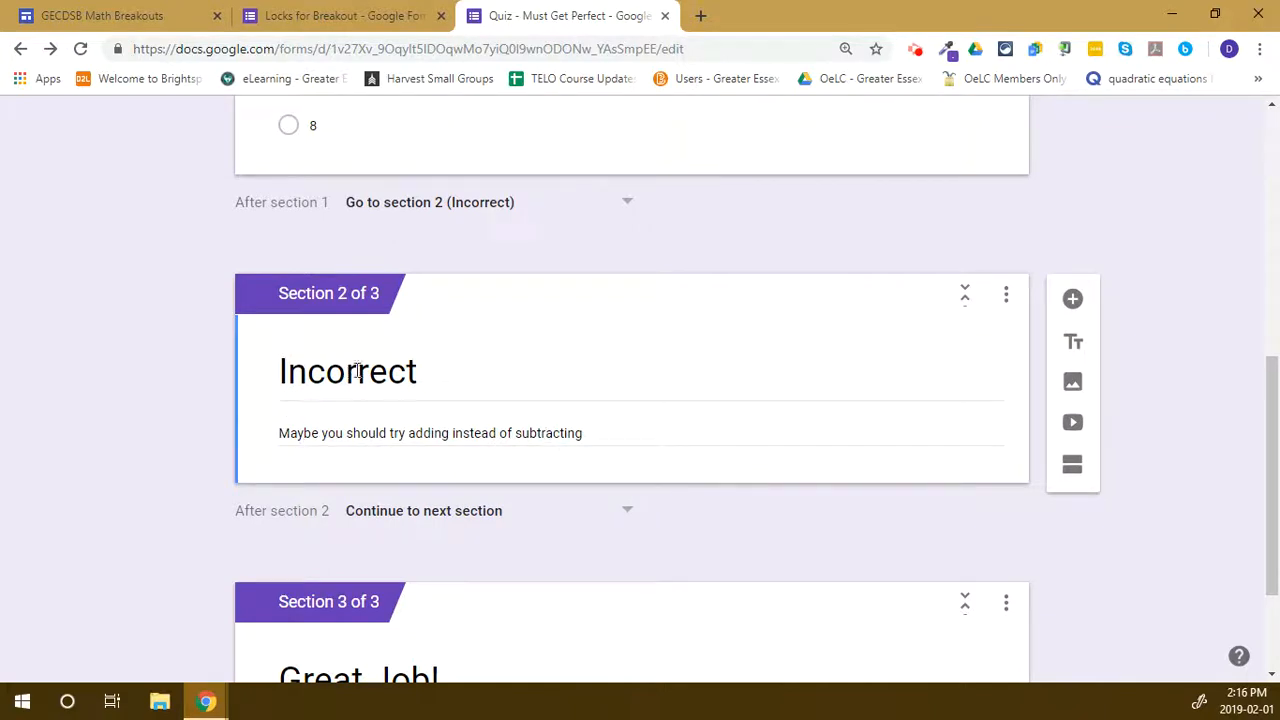
pyautogui.click(600, 517)
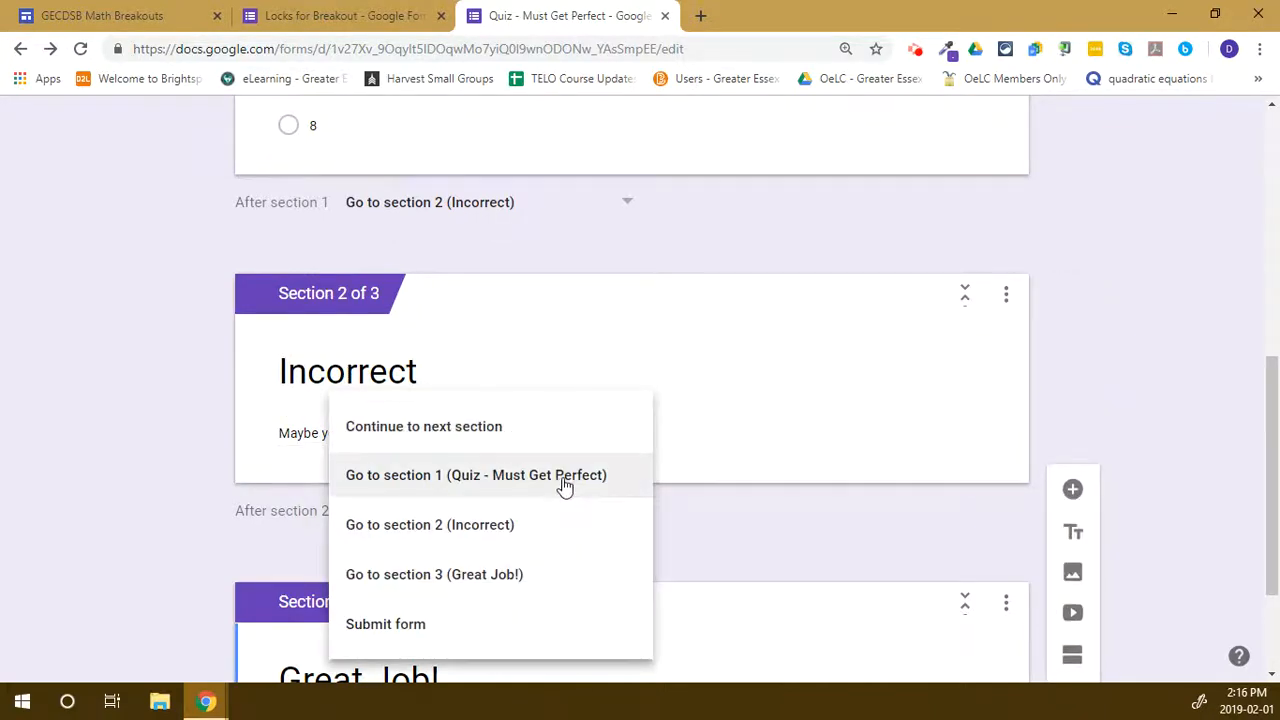
pyautogui.click(563, 478)
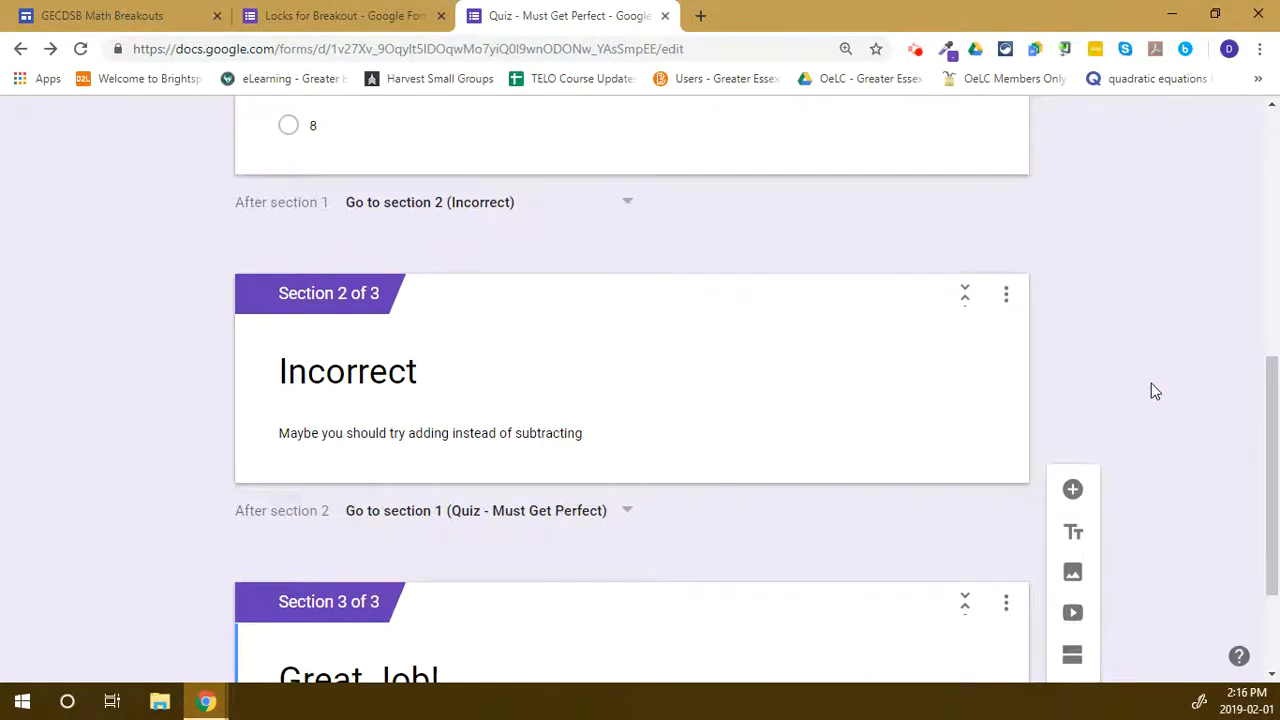
# Review the section routing of each answer to the 4 + 4 question and the sections they lead to.
pyautogui.scroll(4, 1151, 385)
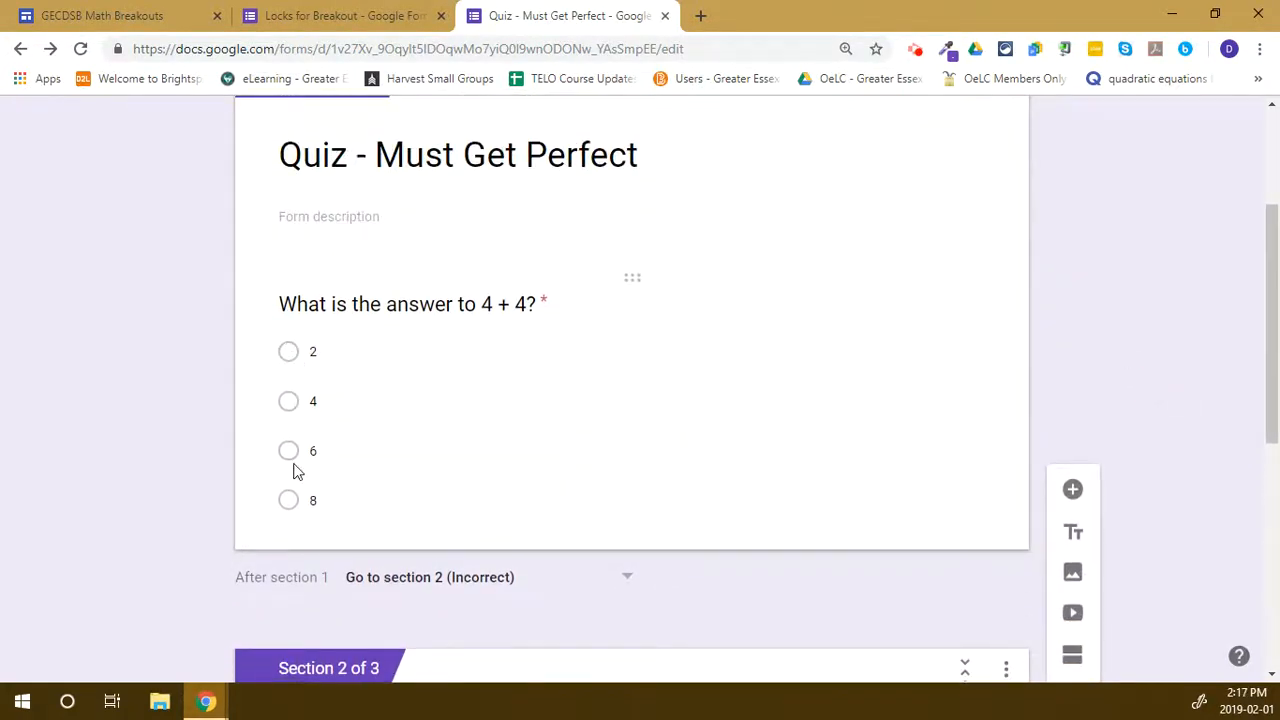
pyautogui.scroll(-1, 297, 471)
pyautogui.click(562, 352)
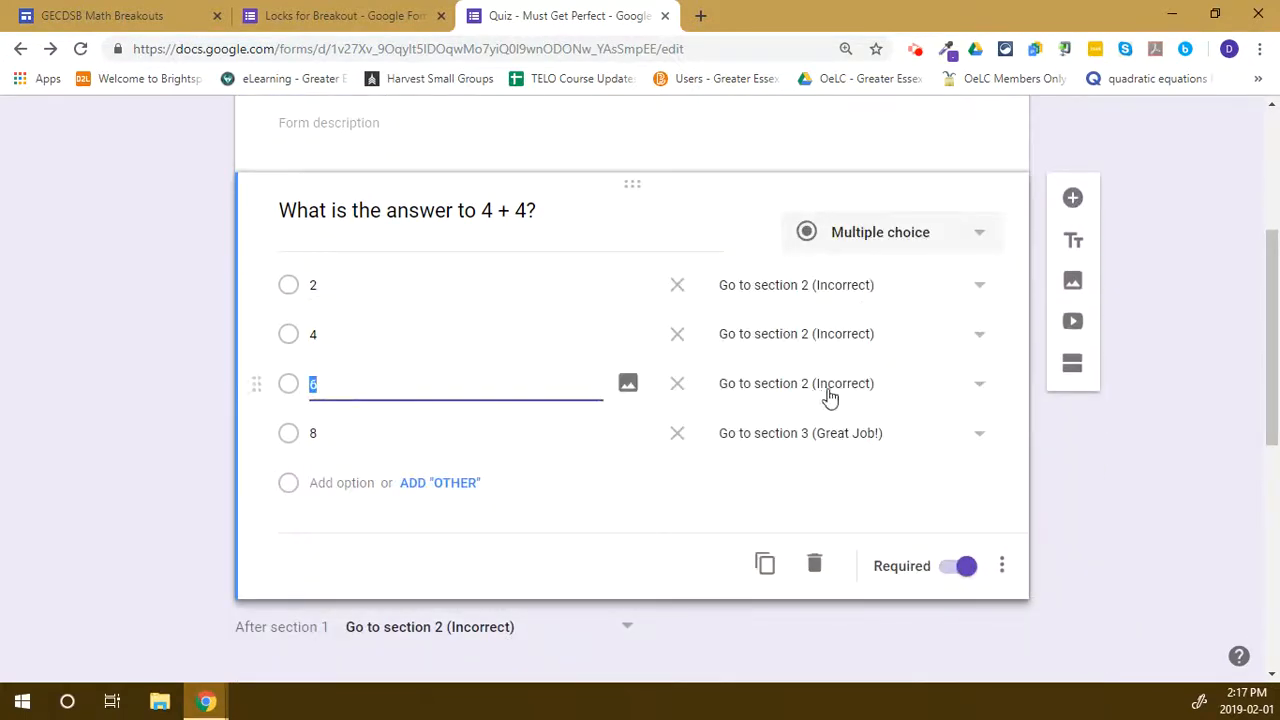
pyautogui.scroll(-4, 823, 397)
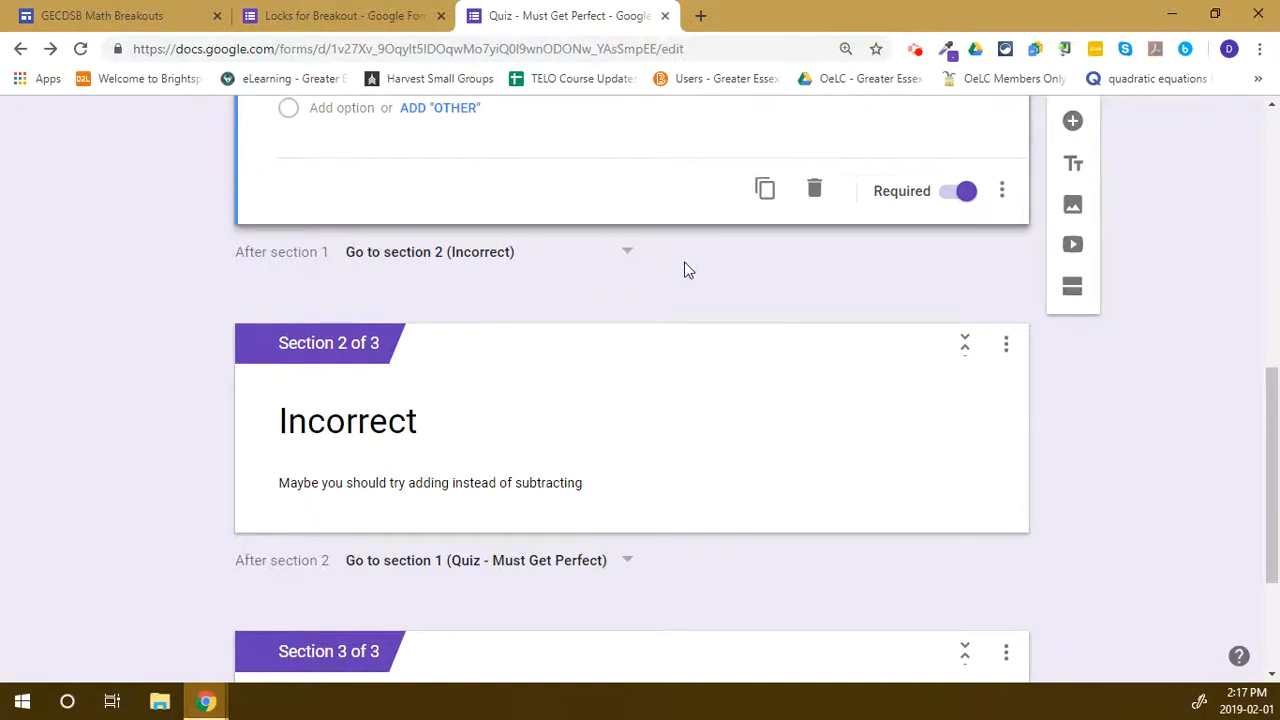
pyautogui.scroll(3, 686, 270)
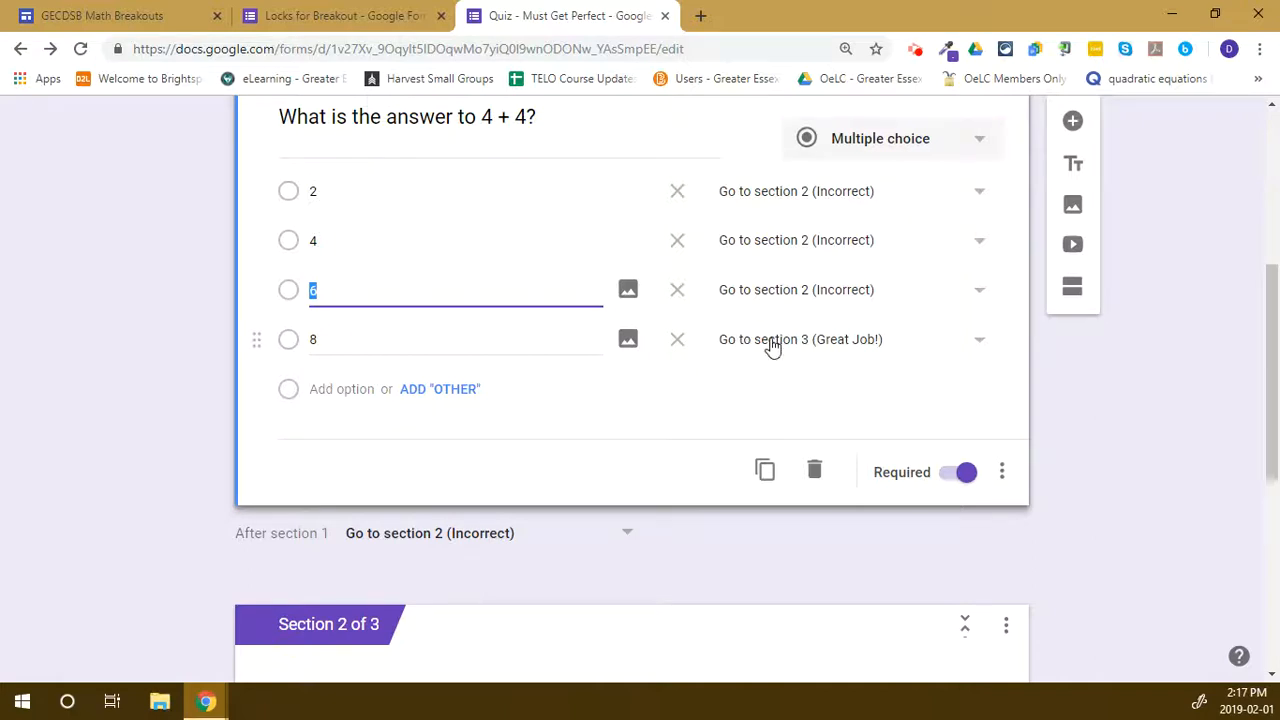
pyautogui.scroll(-5, 772, 345)
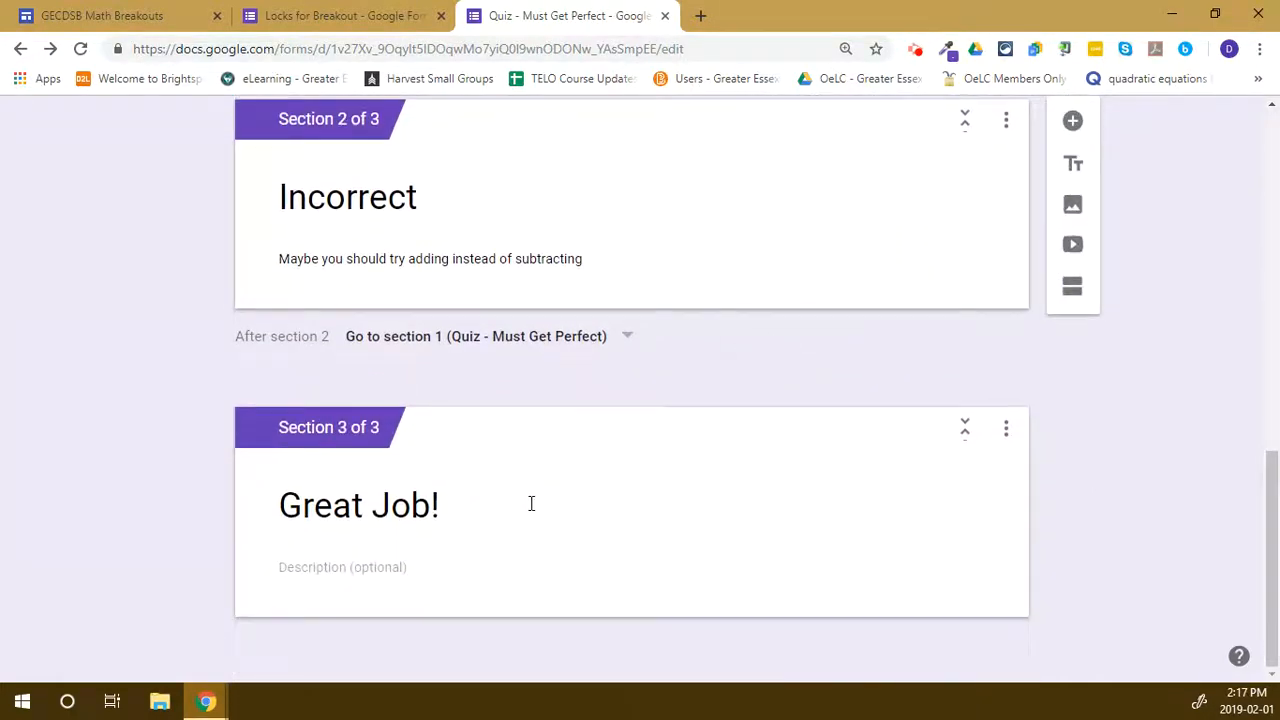
# Add a section after section 3 (Great Job!) and set section 3 to go to the new section 4.
pyautogui.click(427, 563)
pyautogui.click(785, 642)
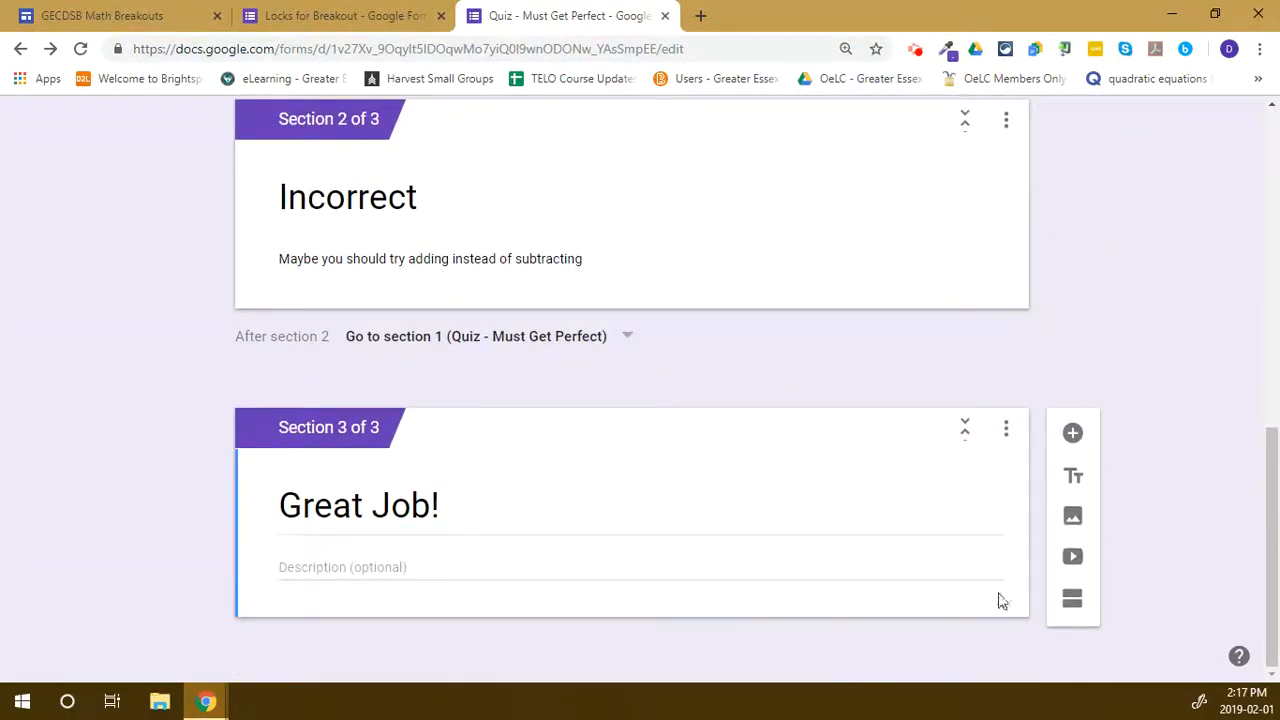
pyautogui.click(1071, 600)
pyautogui.click(437, 337)
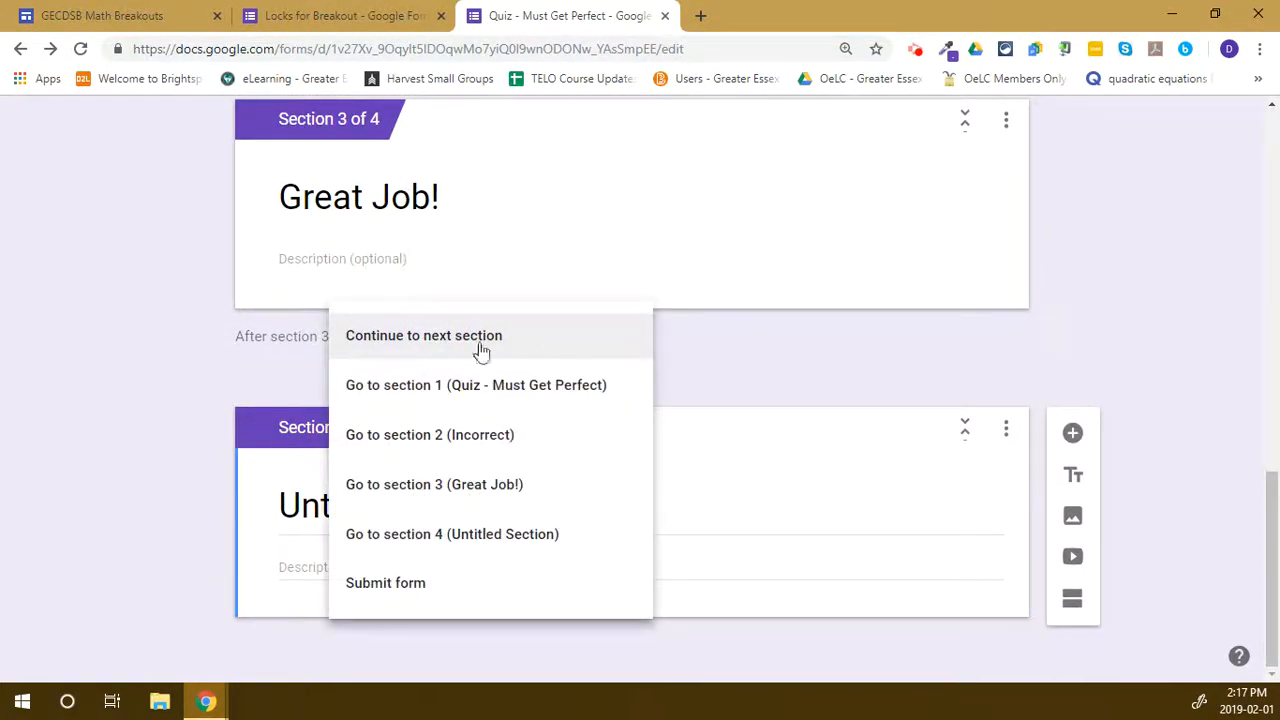
pyautogui.click(461, 540)
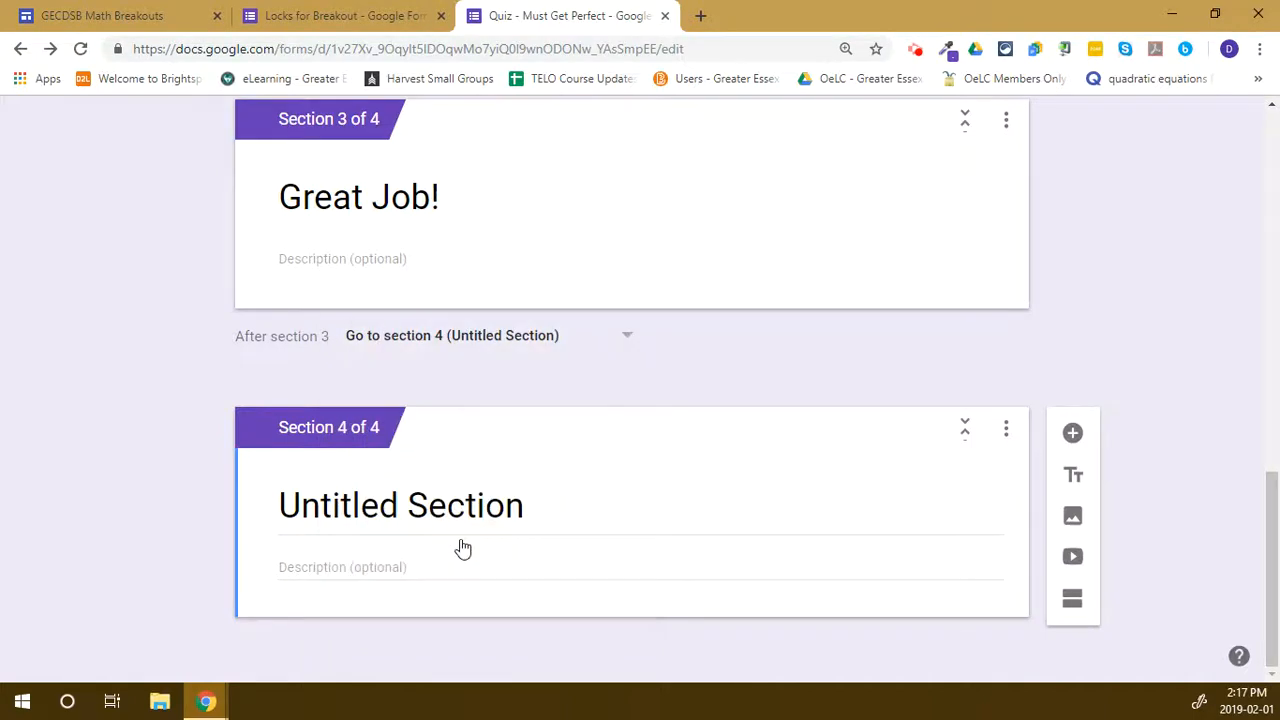
# Title section 4 "Question #2 - What is 4 x 4?".
pyautogui.click(482, 492)
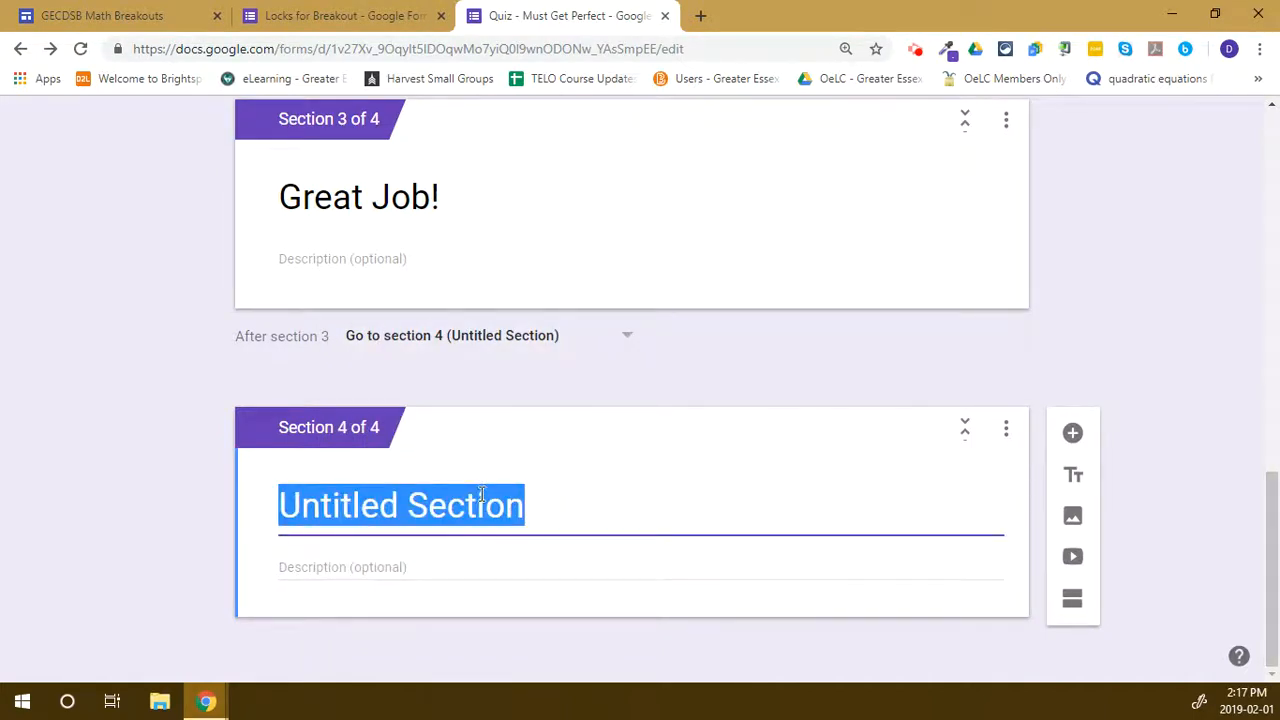
pyautogui.write('Question #2')
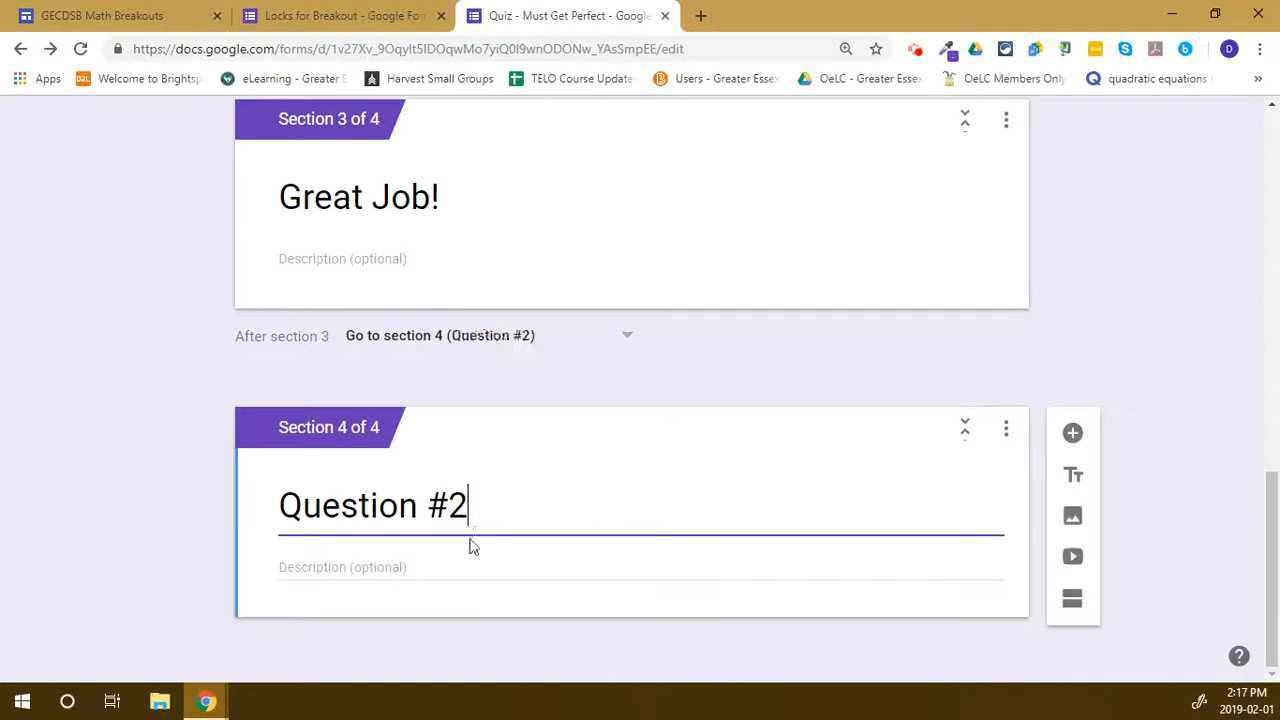
pyautogui.scroll(6, 535, 510)
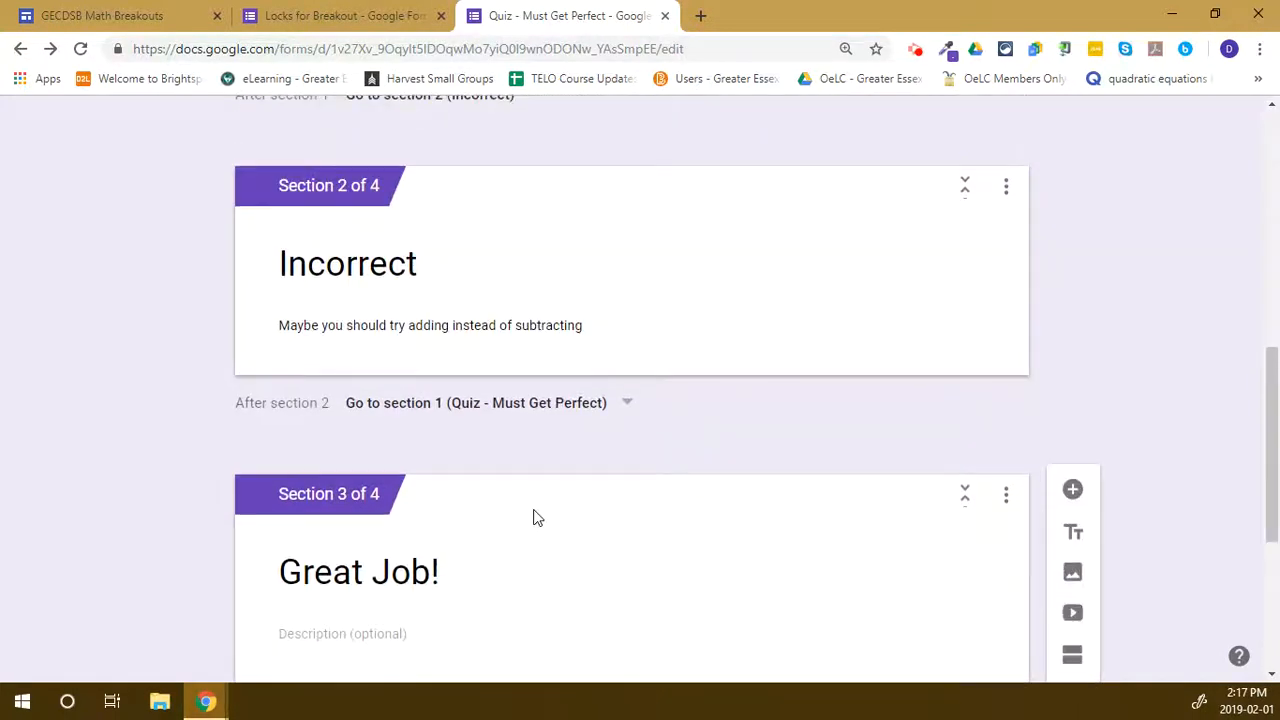
pyautogui.scroll(2, 535, 517)
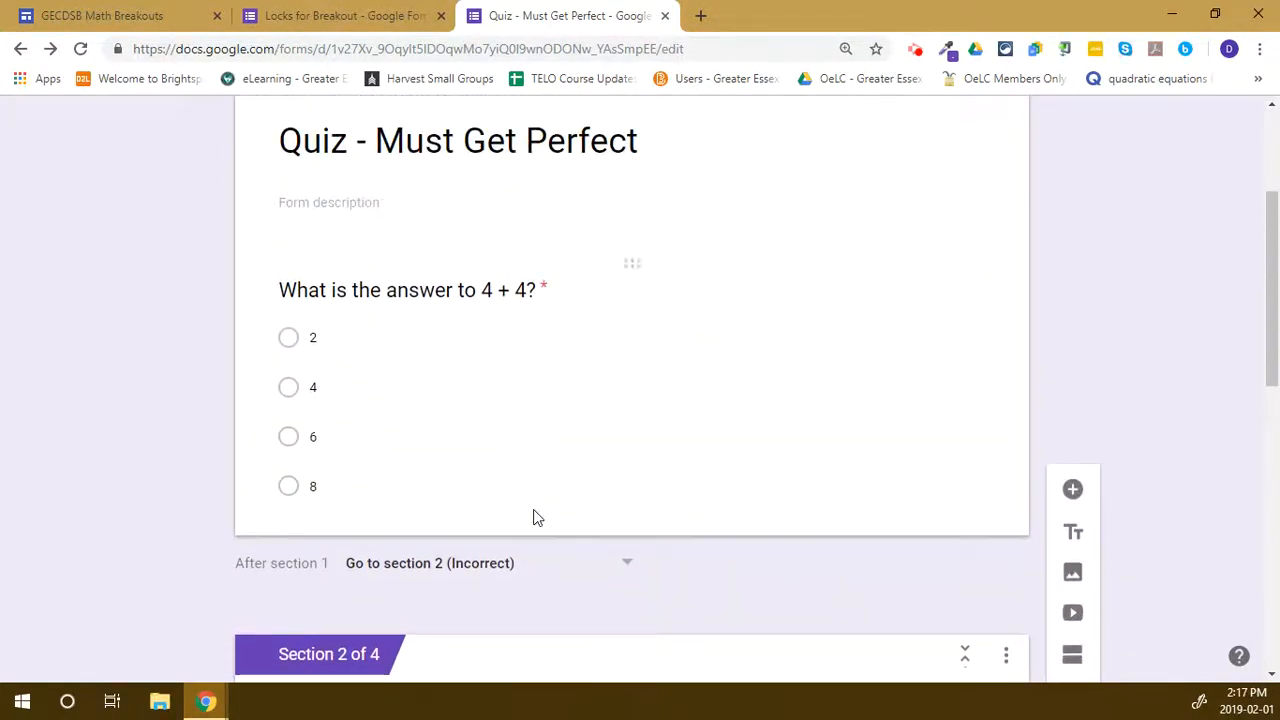
pyautogui.scroll(-8, 533, 517)
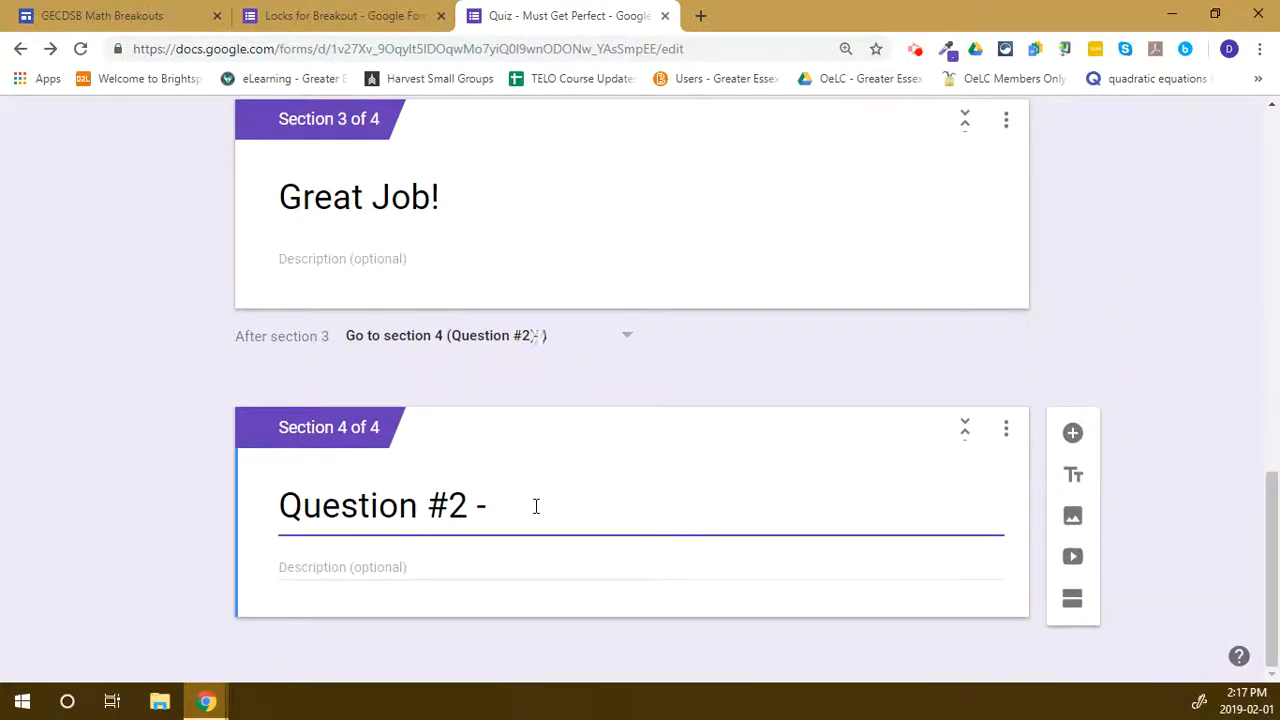
pyautogui.write('What is 4 x 4?')
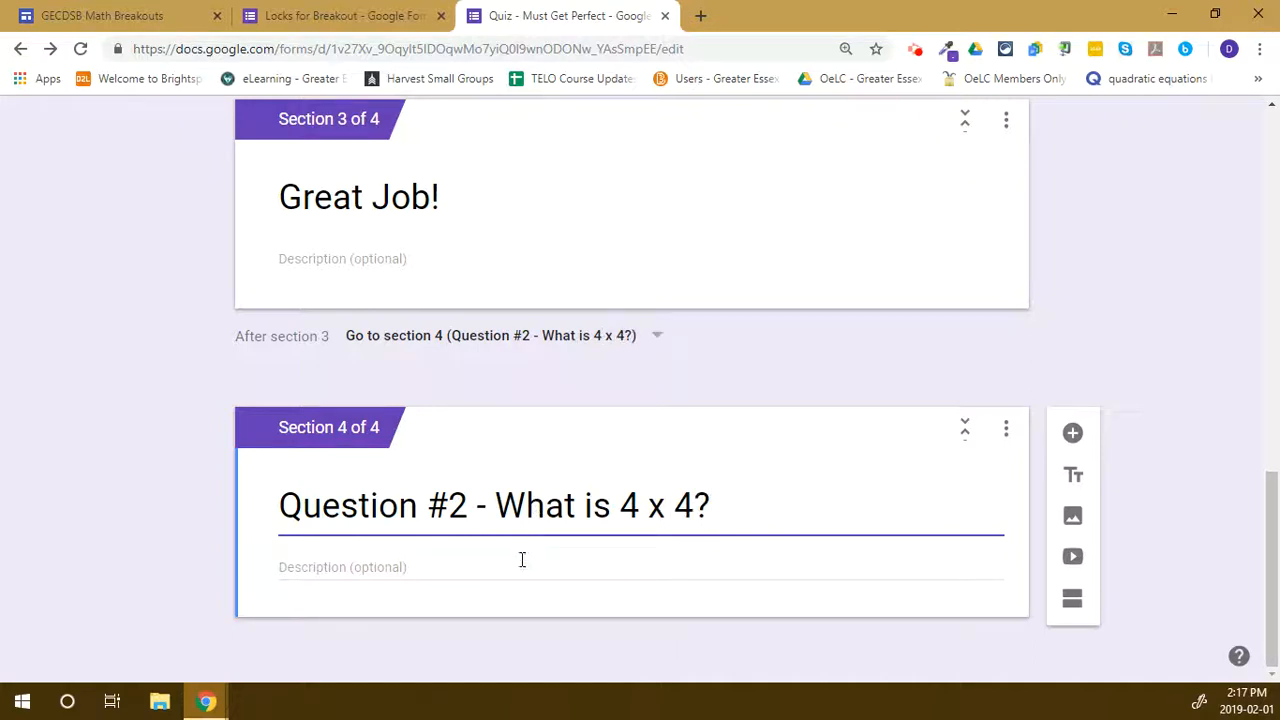
pyautogui.click(517, 571)
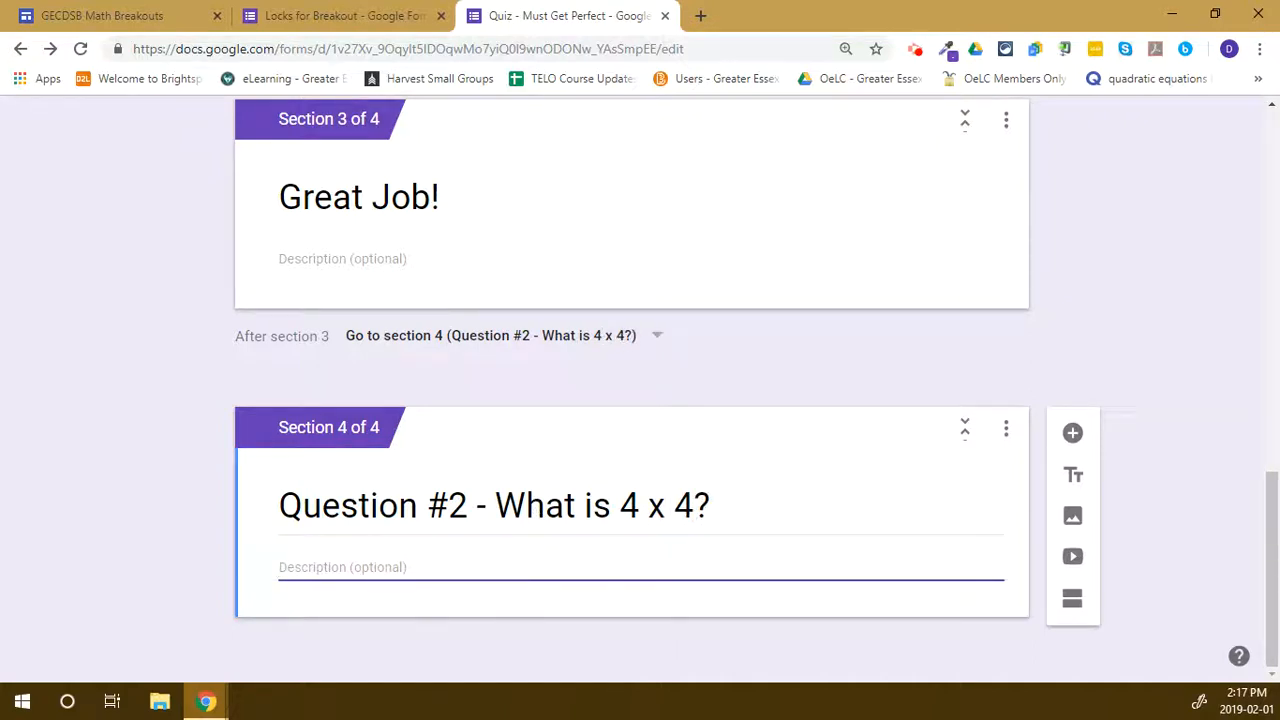
# Clear the title of section 4 and add a multiple-choice question to it reading "Question 2 - What is 4 x 4?".
pyautogui.tripleClick(489, 509)
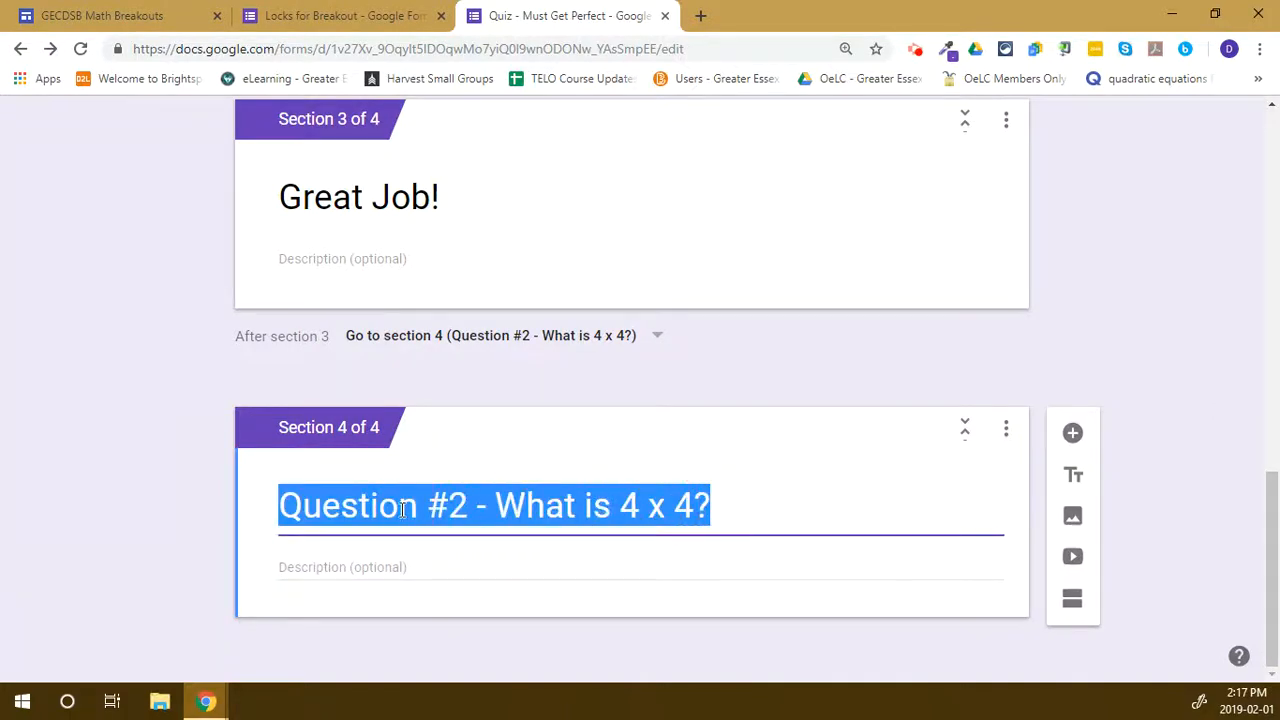
pyautogui.press('BackSpace')
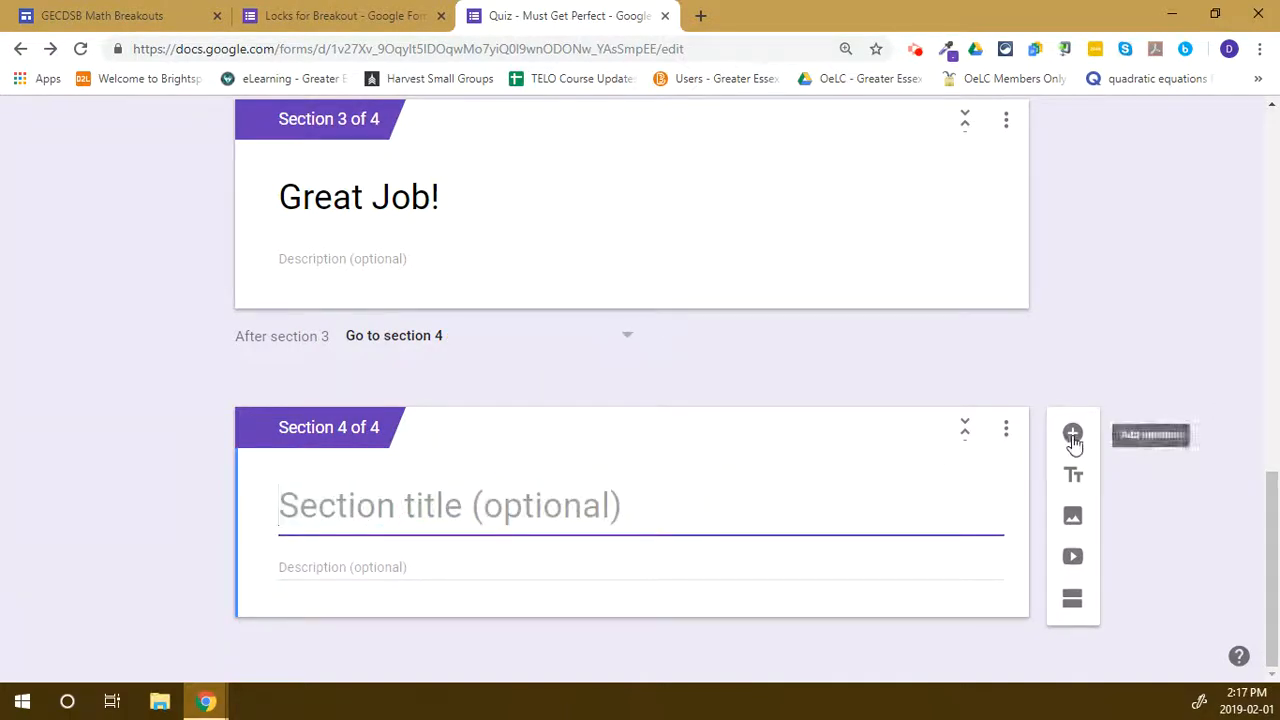
pyautogui.click(1072, 433)
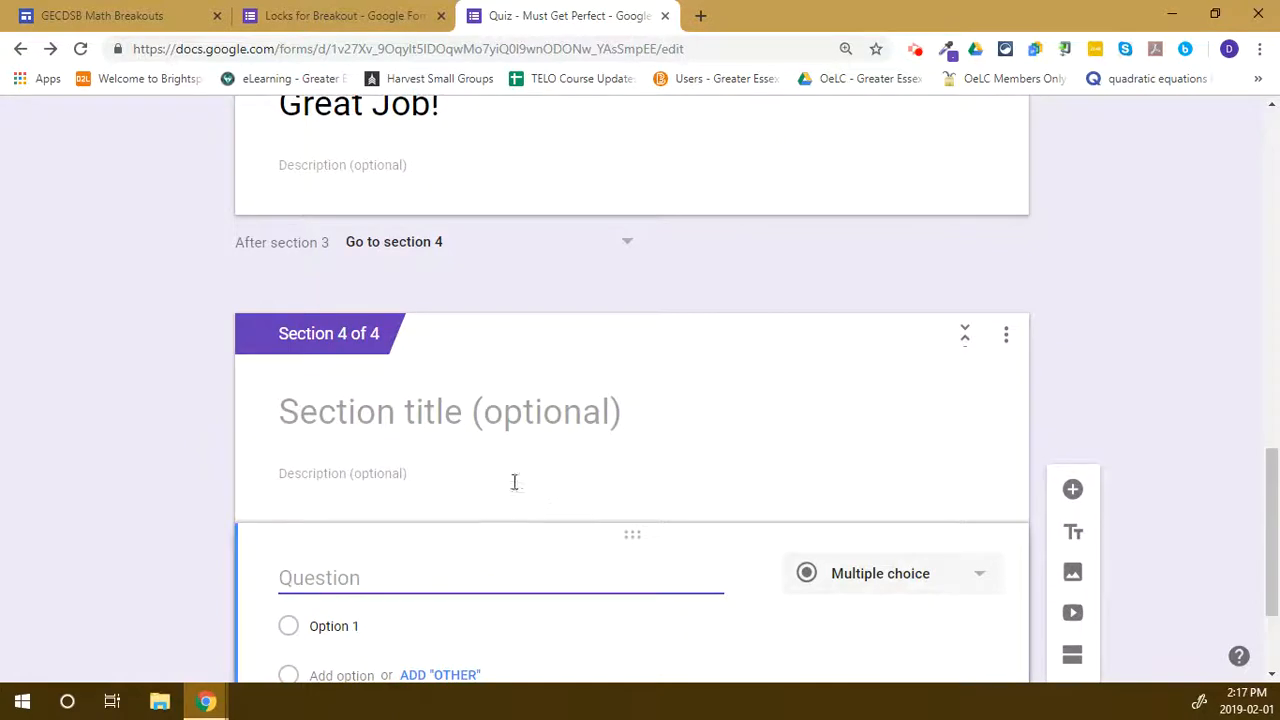
pyautogui.scroll(-1, 535, 494)
pyautogui.write('Question 2 - What is 4 x')
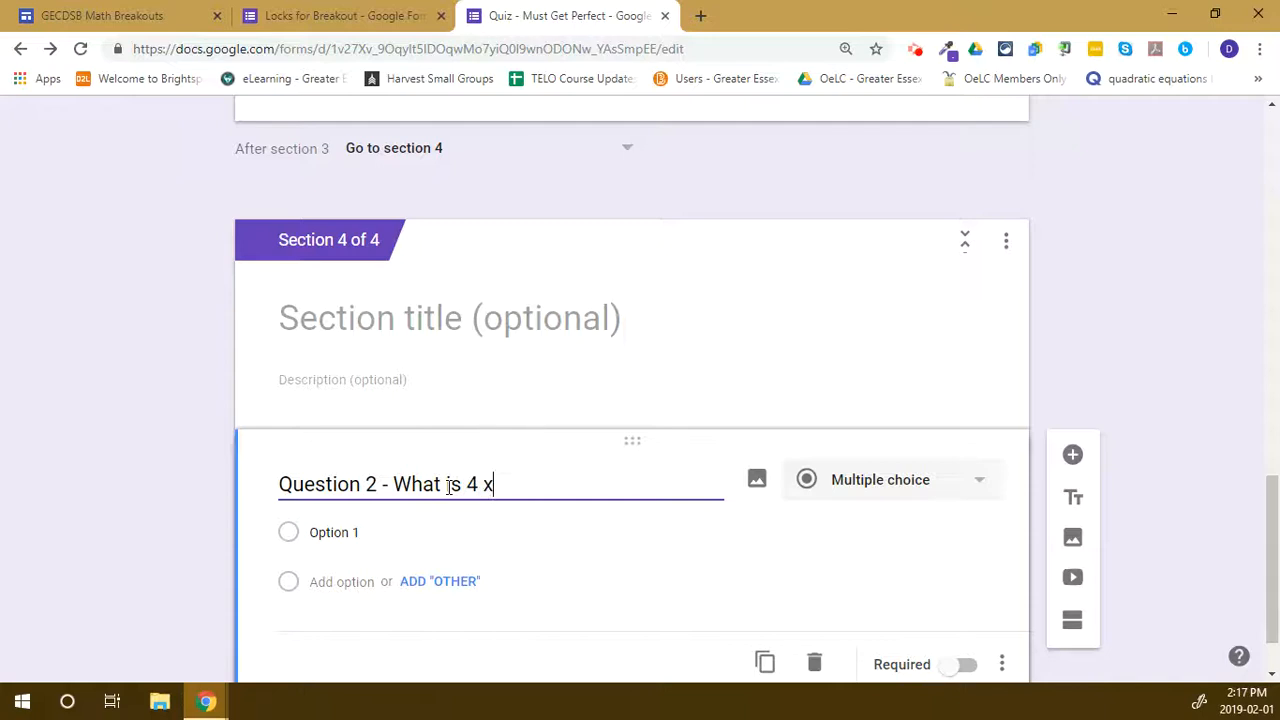
pyautogui.write(' 4?')
# Give the 4 x 4 question the answer options 0, 4, 8 and 16.
pyautogui.click(389, 536)
pyautogui.write('0')
pyautogui.click(346, 617)
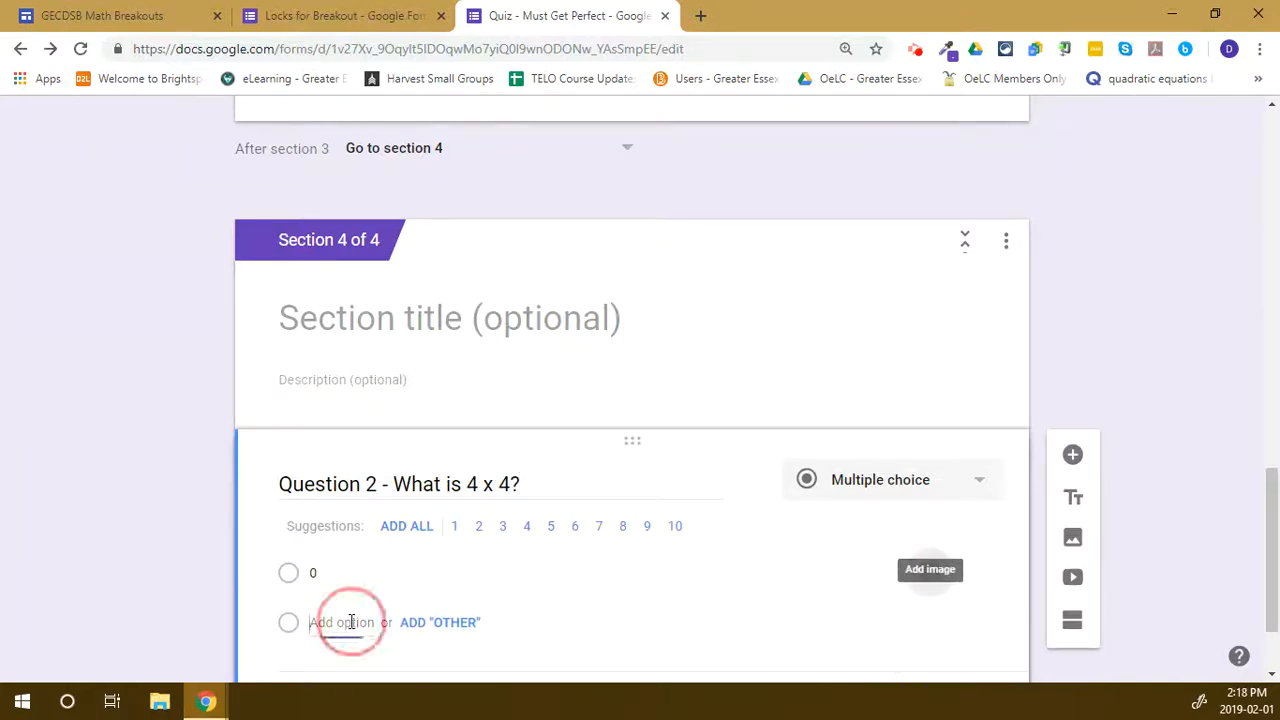
pyautogui.write('4')
pyautogui.scroll(-2, 340, 620)
pyautogui.click(332, 500)
pyautogui.scroll(-1, 342, 537)
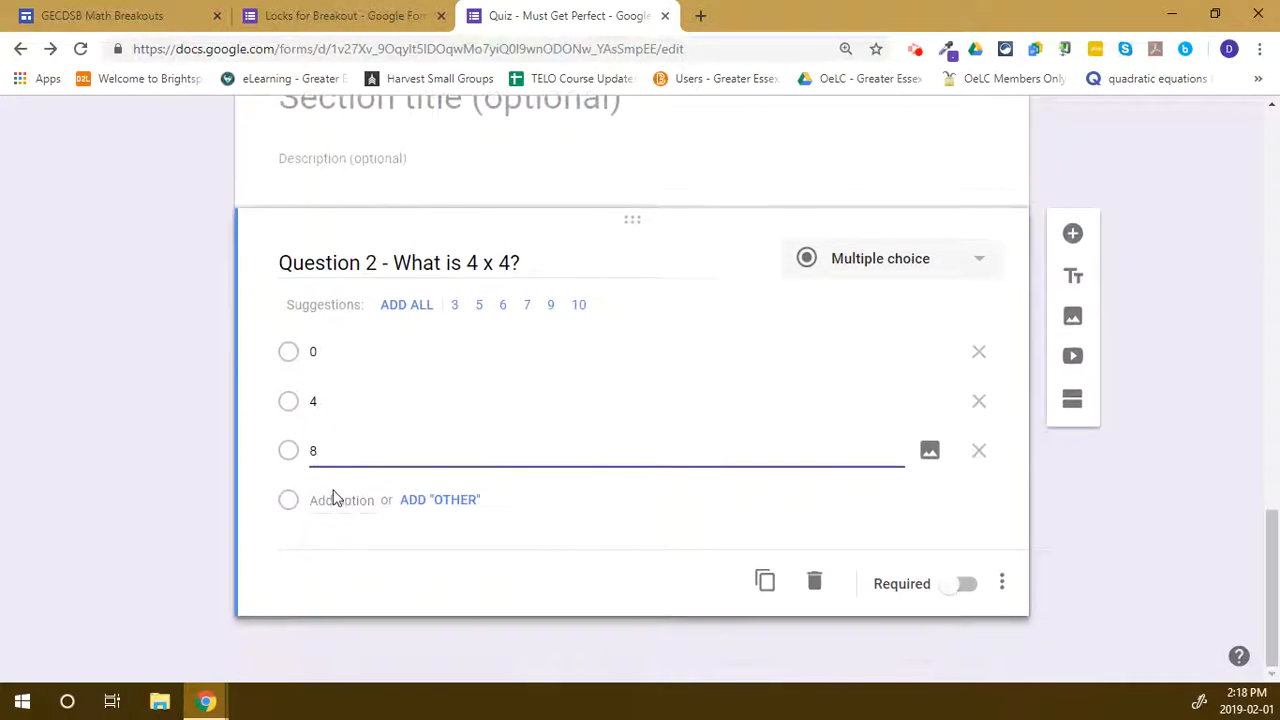
pyautogui.click(335, 500)
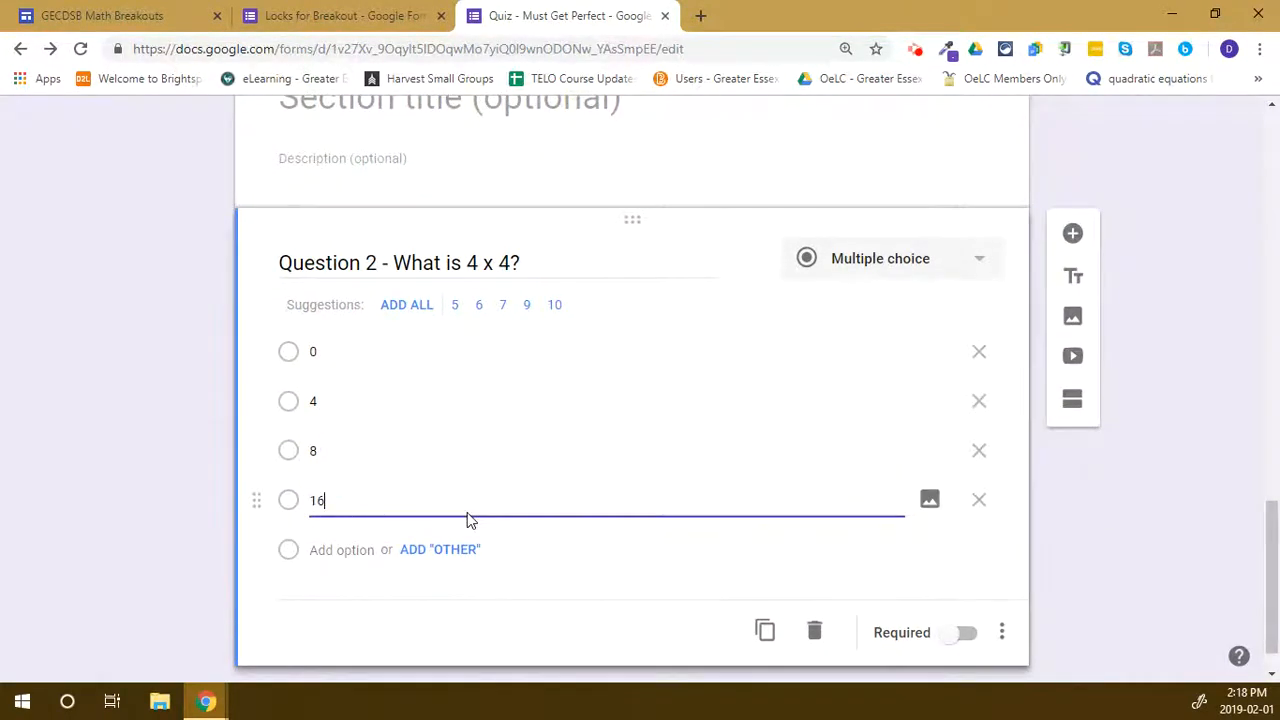
# Add three new sections after section 4, dismissing any video insertion dialog.
pyautogui.scroll(-1, 470, 520)
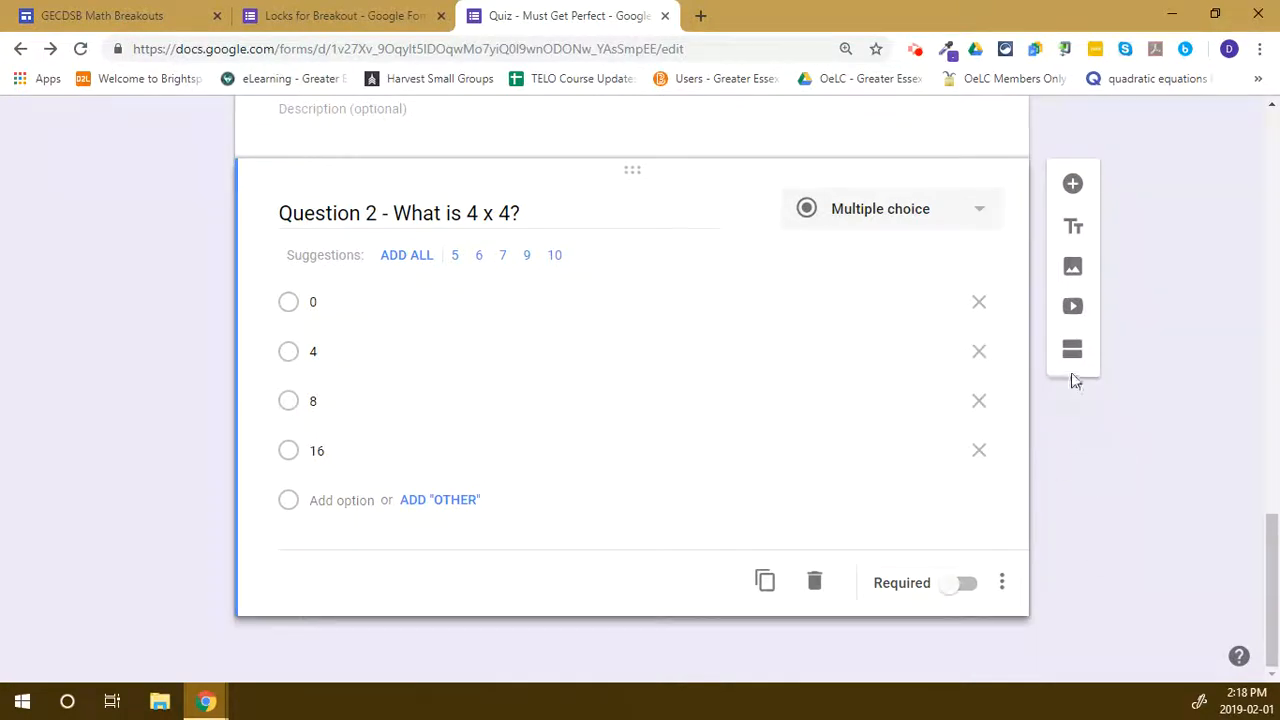
pyautogui.click(1072, 352)
pyautogui.click(1072, 592)
pyautogui.click(1073, 576)
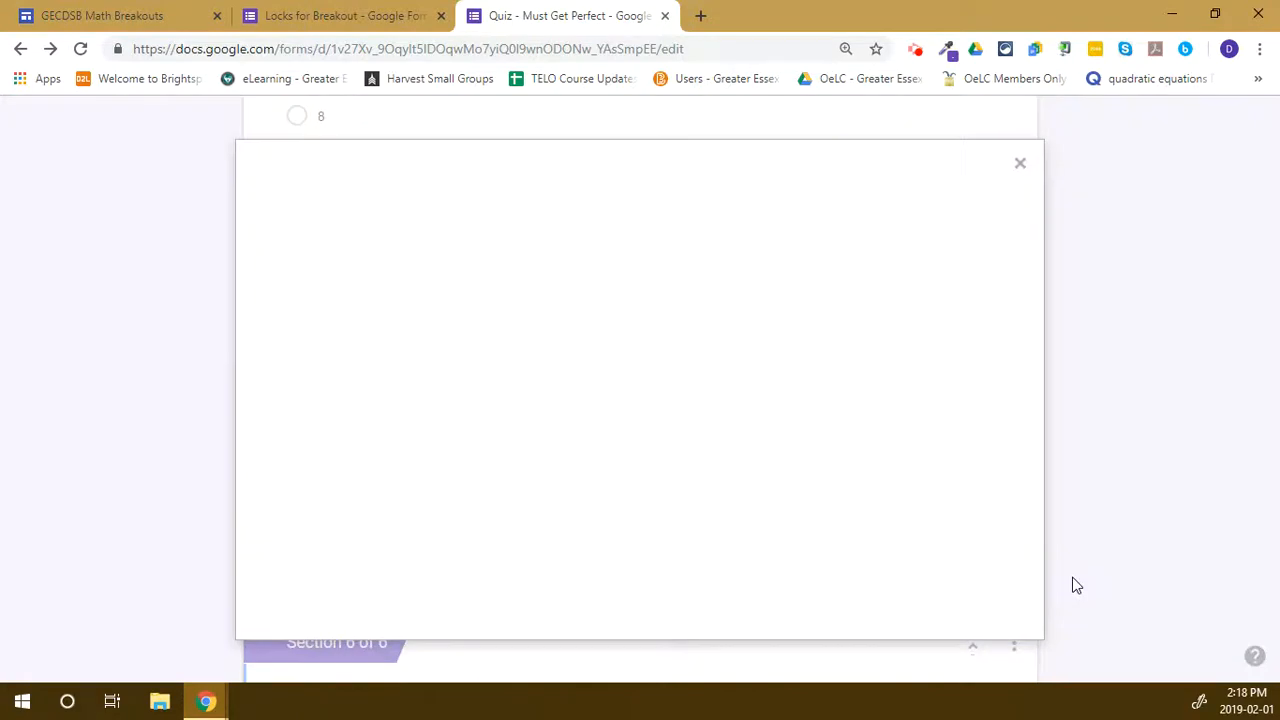
pyautogui.click(1022, 166)
pyautogui.scroll(-2, 1085, 420)
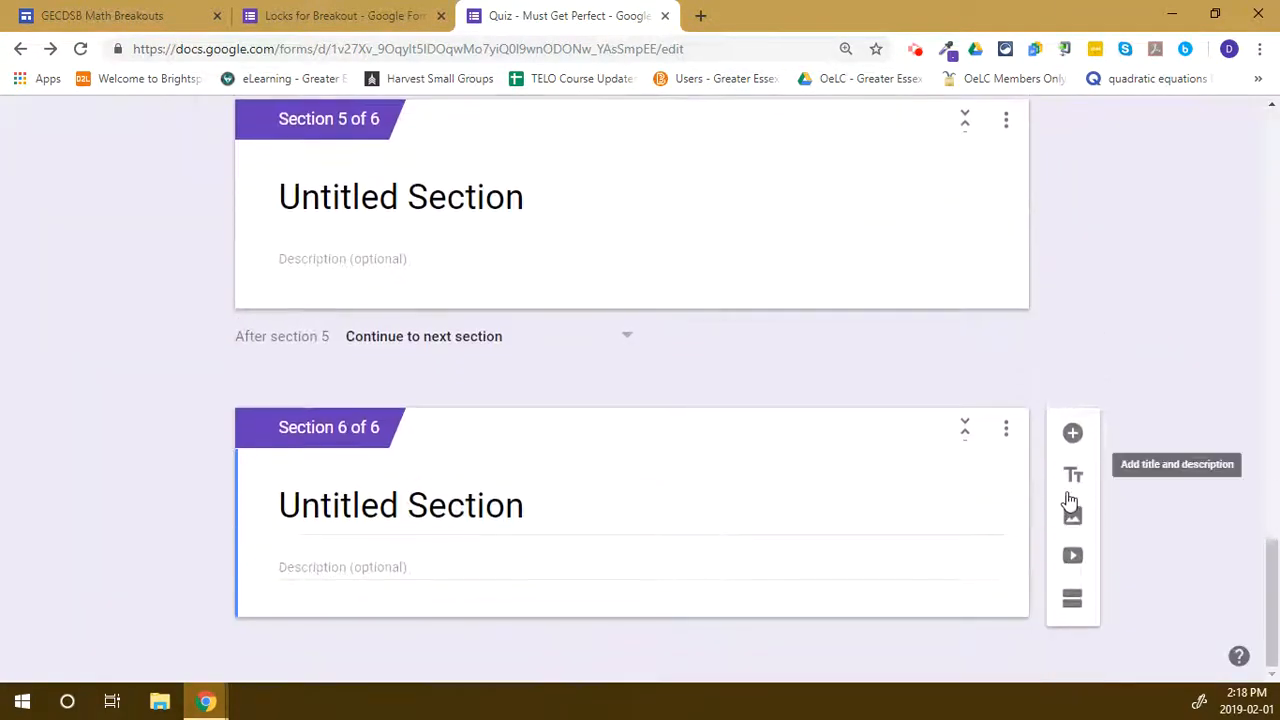
pyautogui.click(1077, 606)
# Title section 5 "Incorrect Q2".
pyautogui.scroll(5, 1079, 608)
pyautogui.scroll(2, 1078, 608)
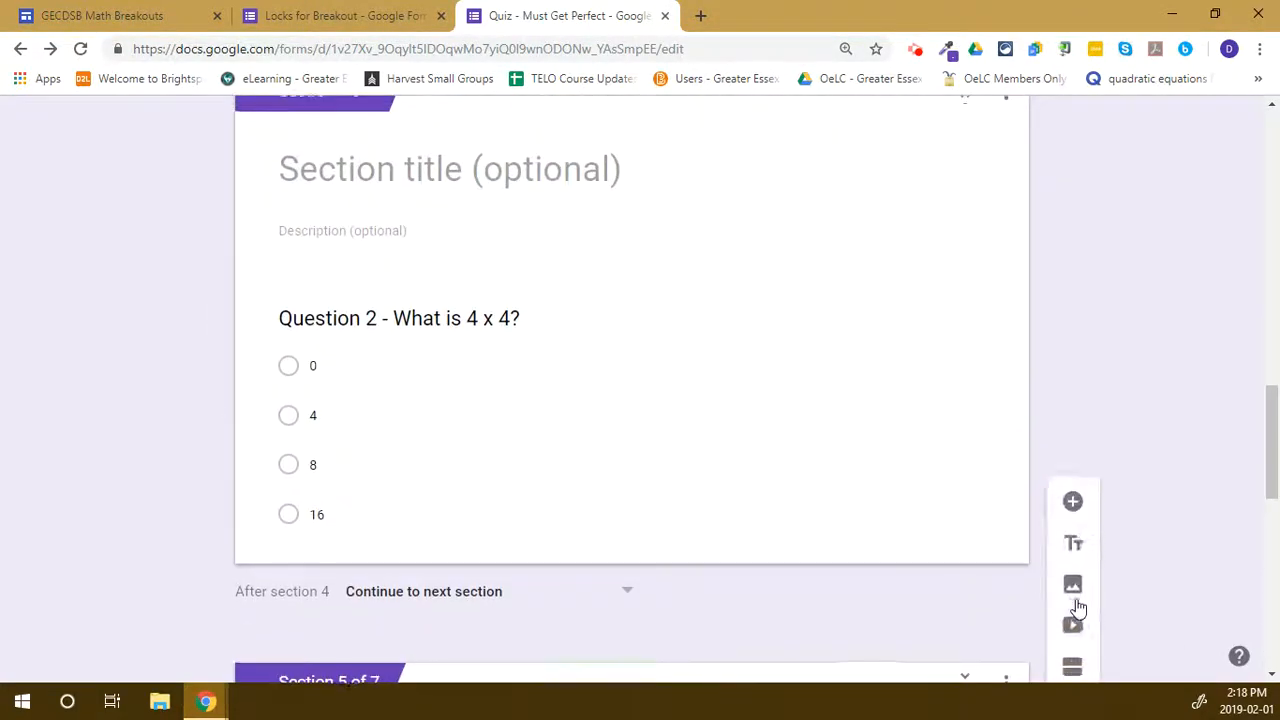
pyautogui.scroll(-2, 676, 497)
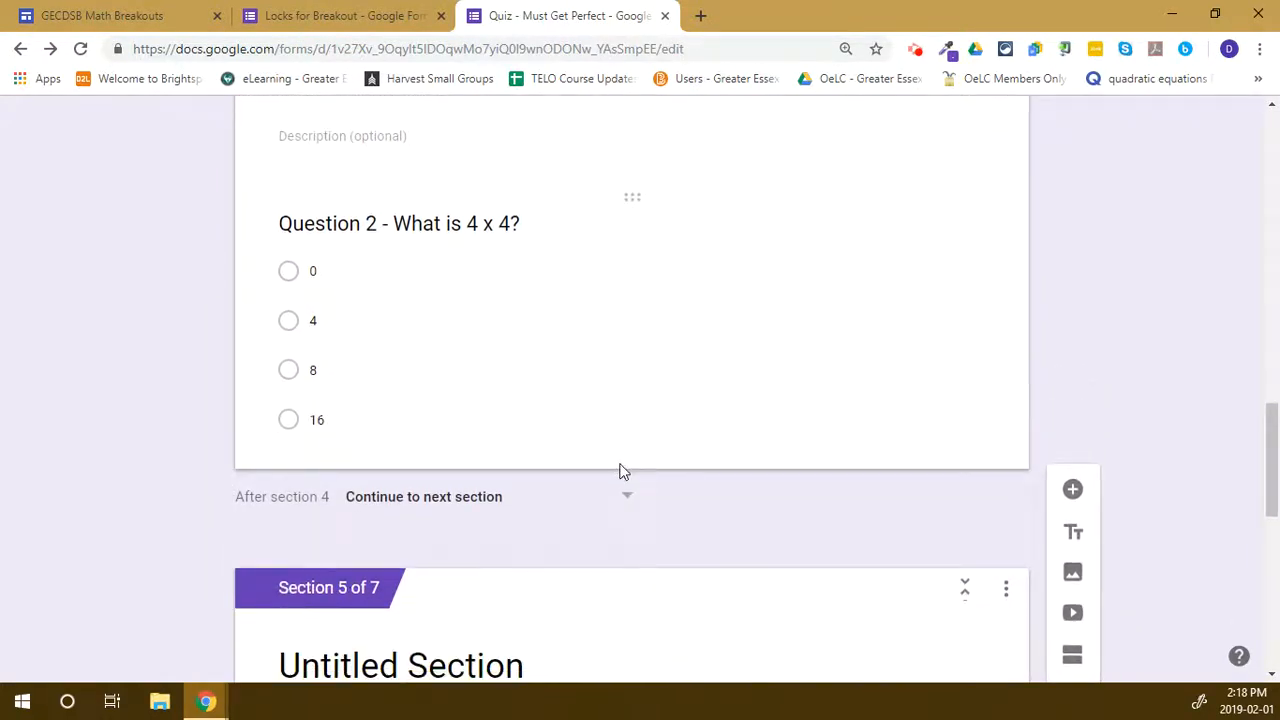
pyautogui.scroll(-1, 620, 470)
pyautogui.click(366, 566)
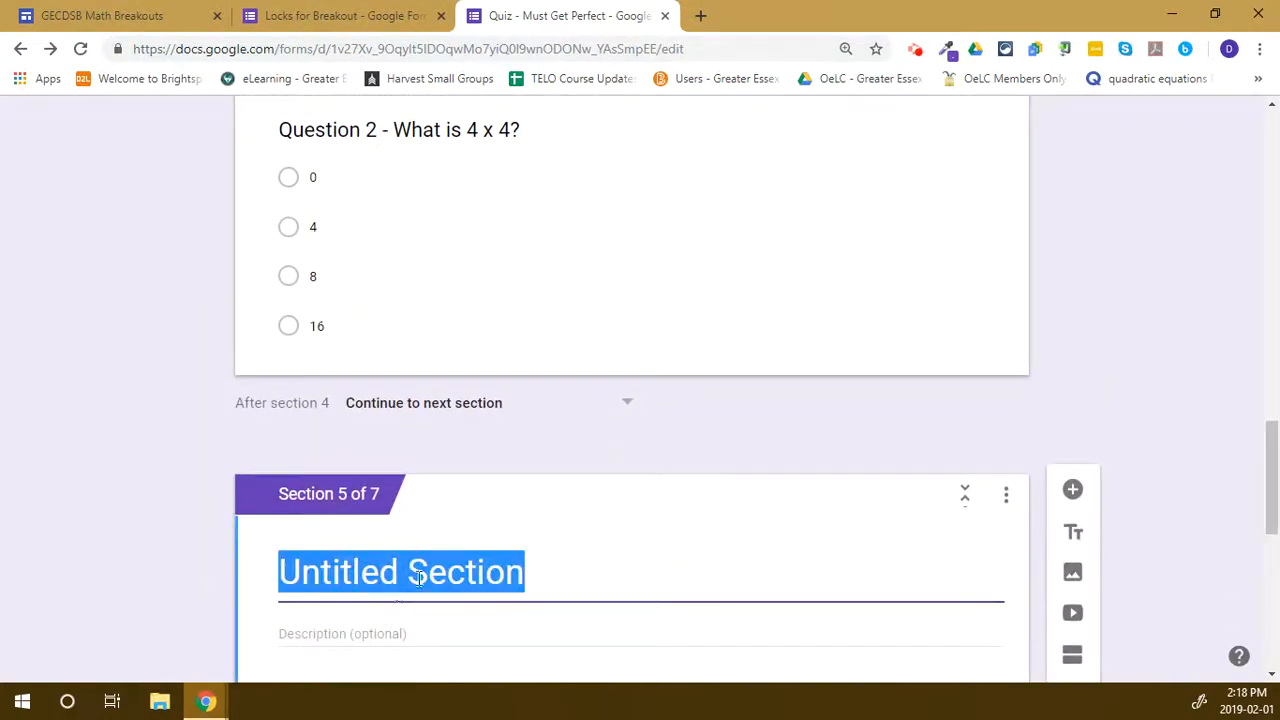
pyautogui.press('BackSpace')
pyautogui.write('Incro')
pyautogui.write('rect Q2')
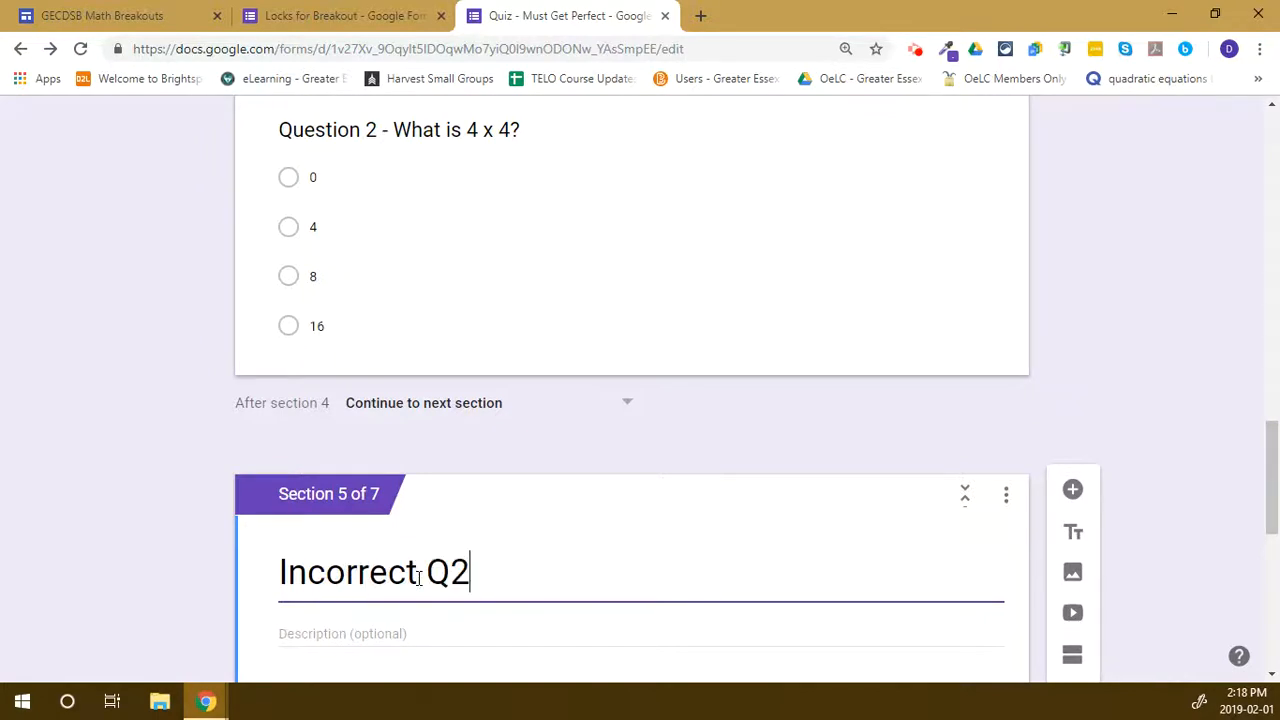
# Make the 4 x 4 question required and enable going to a section based on its answer.
pyautogui.click(858, 284)
pyautogui.click(958, 520)
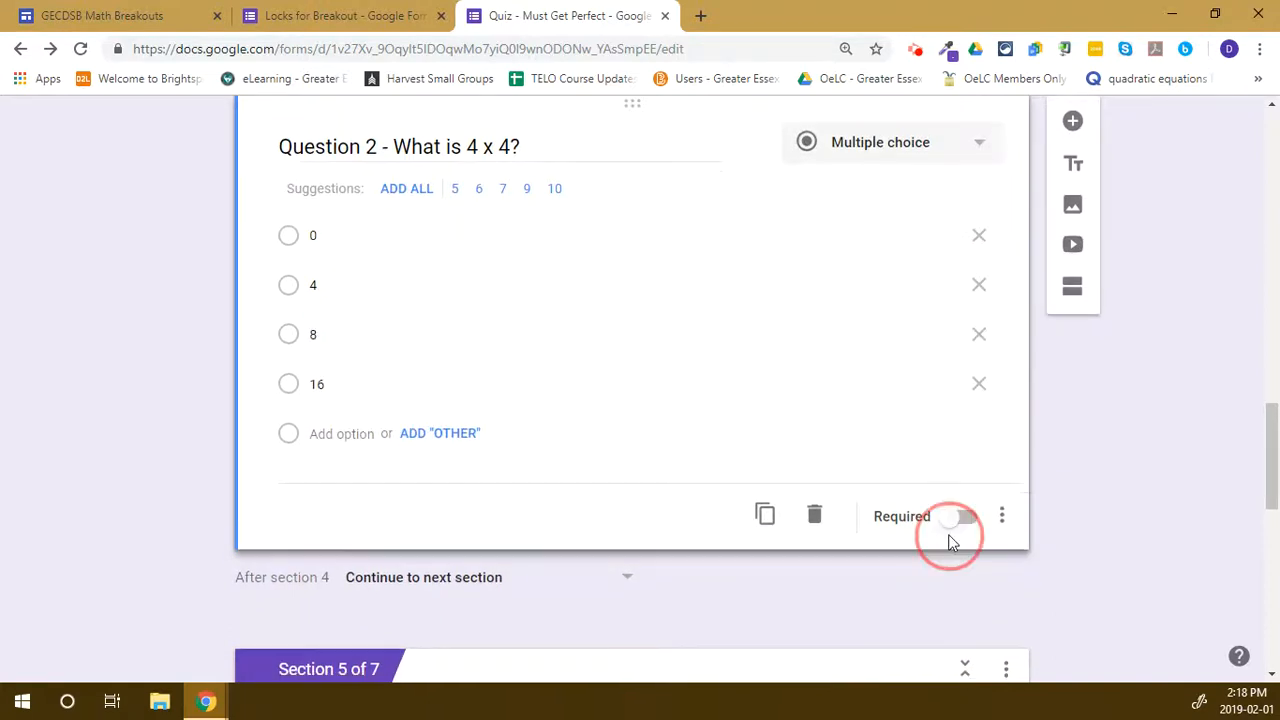
pyautogui.click(1004, 520)
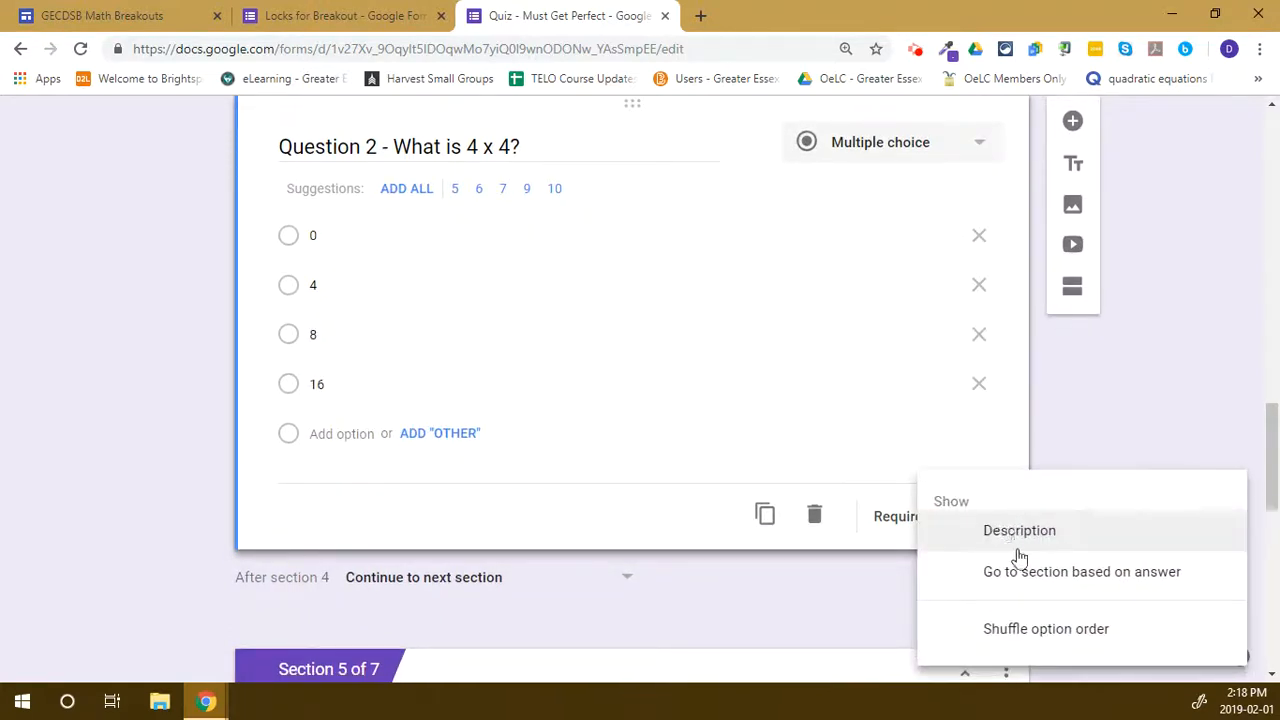
pyautogui.click(1030, 573)
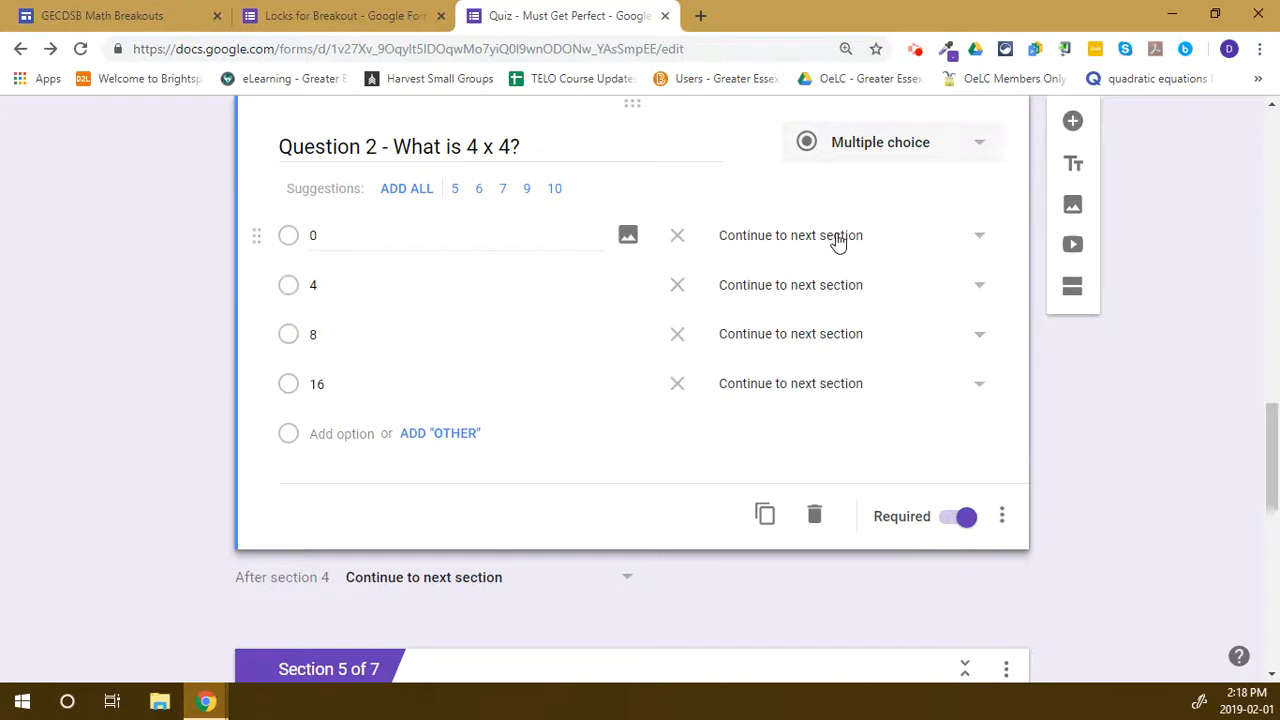
# Route the wrong answers 0, 4 and 8 of the 4 x 4 question to section 5 (Incorrect Q2).
pyautogui.click(837, 238)
pyautogui.click(830, 464)
pyautogui.click(836, 287)
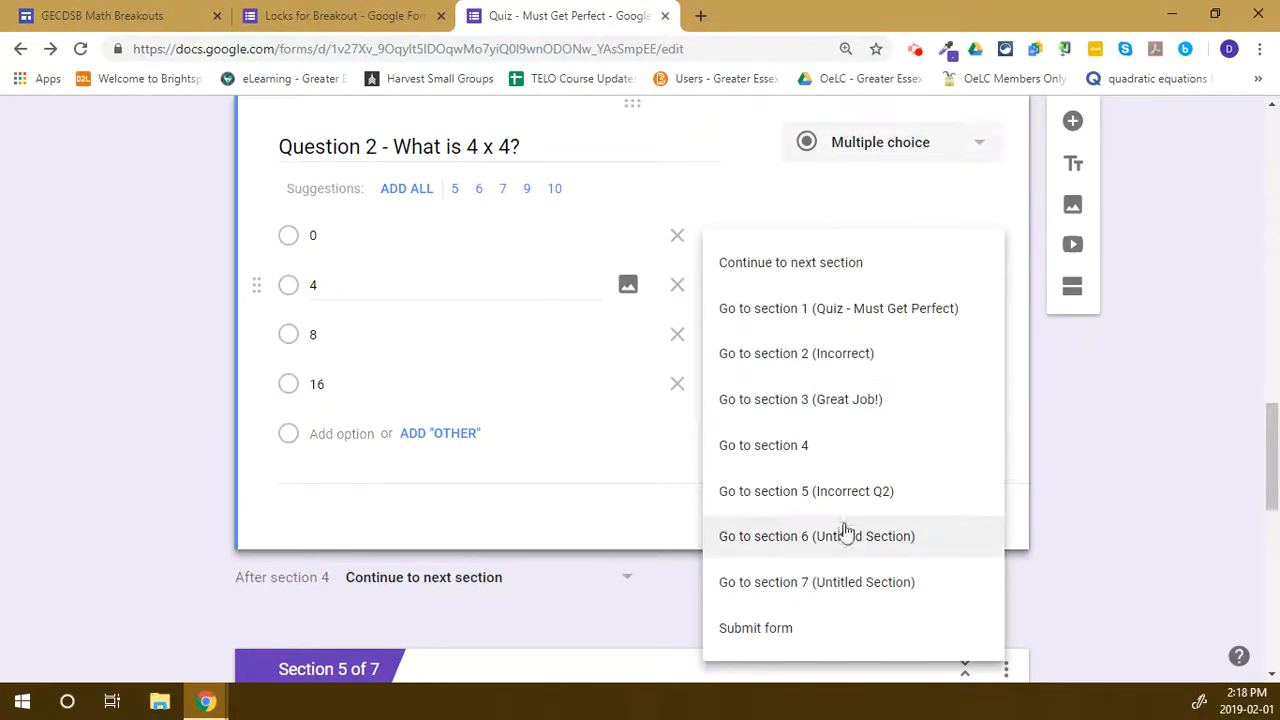
pyautogui.click(848, 495)
pyautogui.click(848, 330)
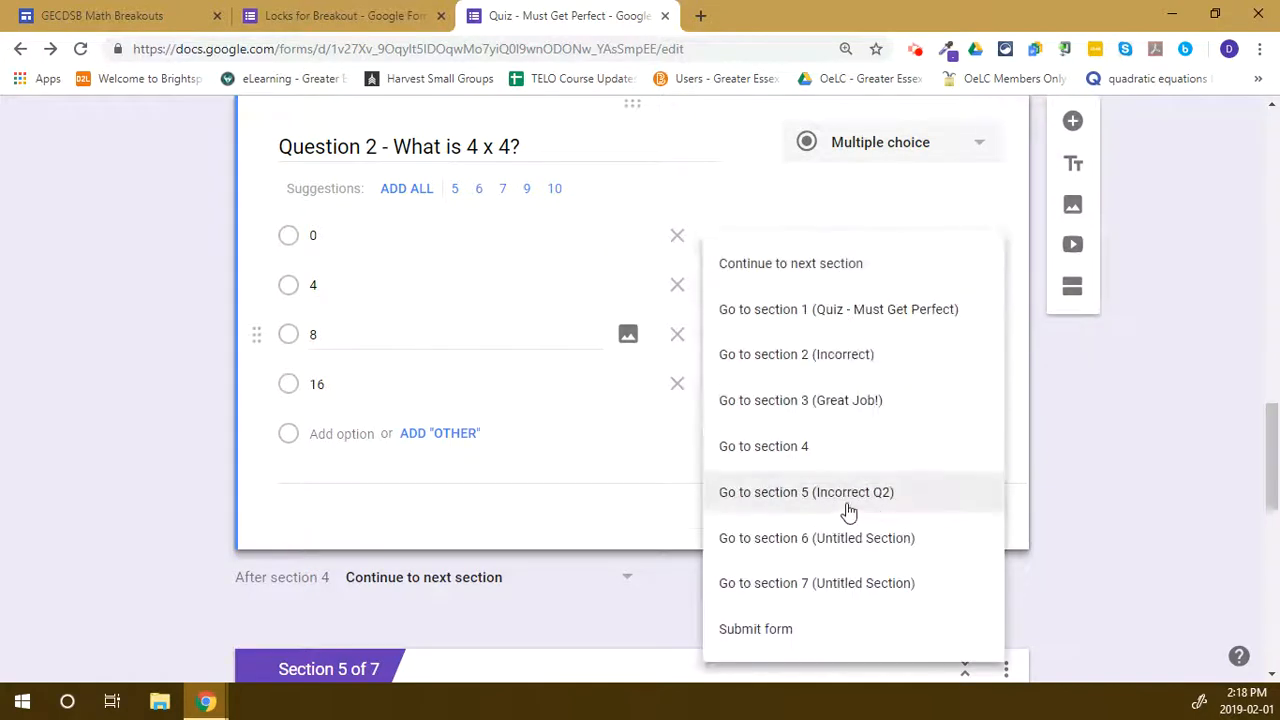
pyautogui.click(849, 496)
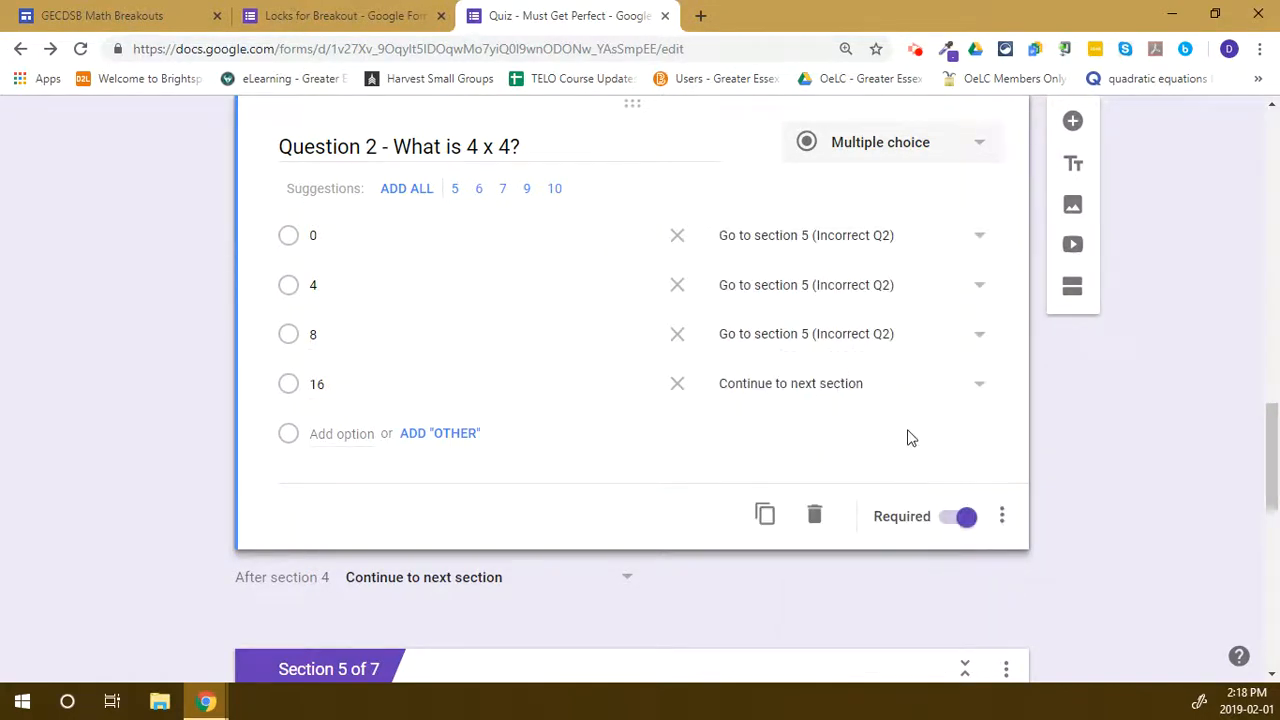
# Set section 4 to lead to section 5 (Incorrect Q2) and section 5 to lead back to section 4.
pyautogui.scroll(-5, 910, 438)
pyautogui.click(537, 218)
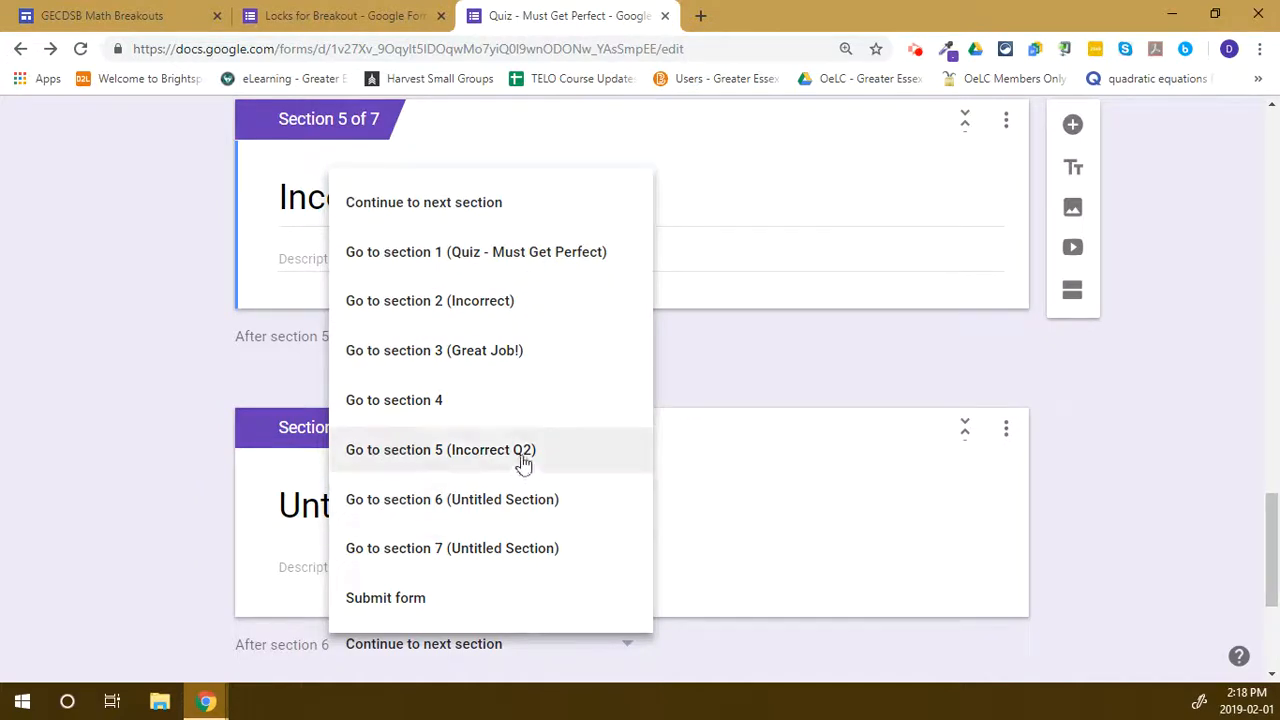
pyautogui.click(521, 452)
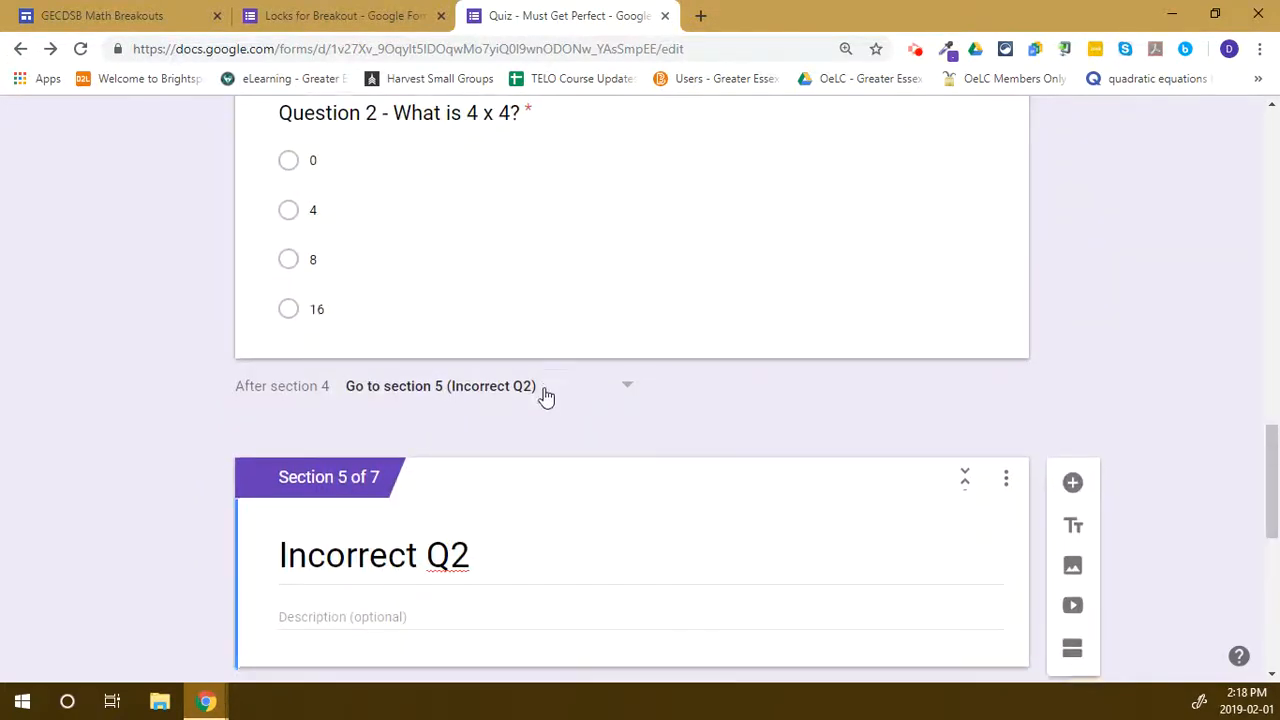
pyautogui.scroll(-2, 545, 395)
pyautogui.scroll(-1, 545, 387)
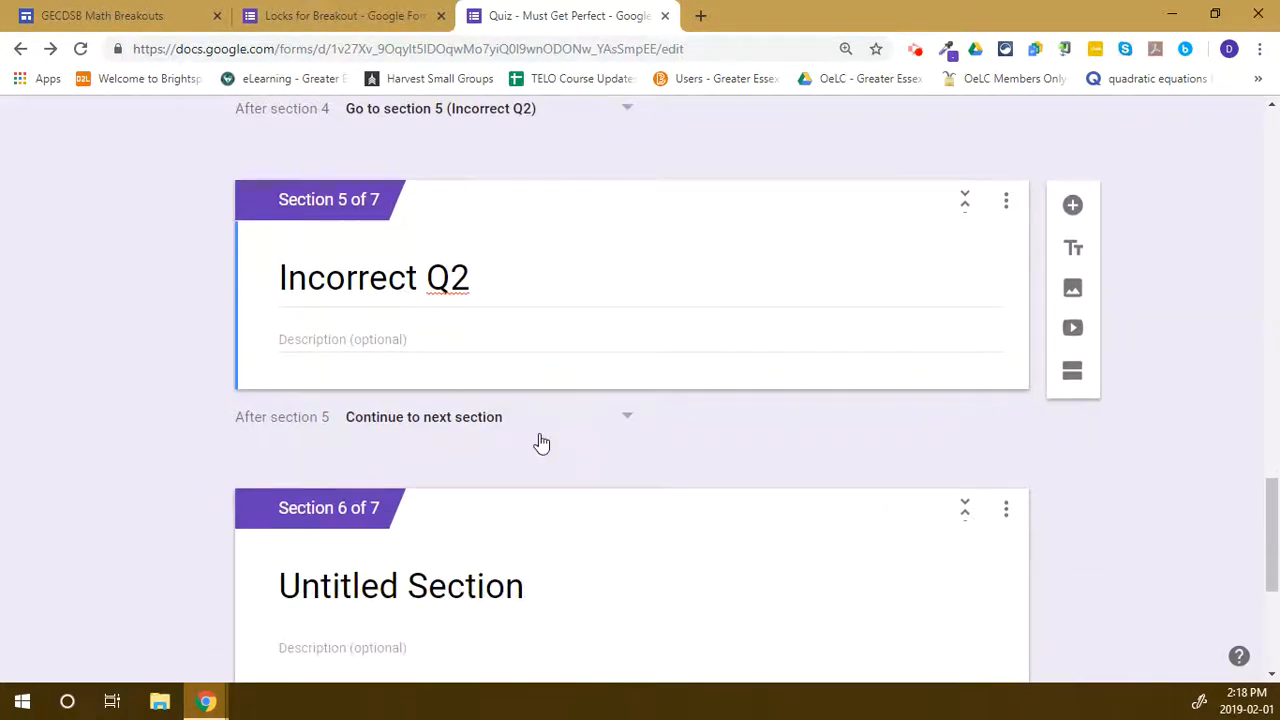
pyautogui.click(542, 429)
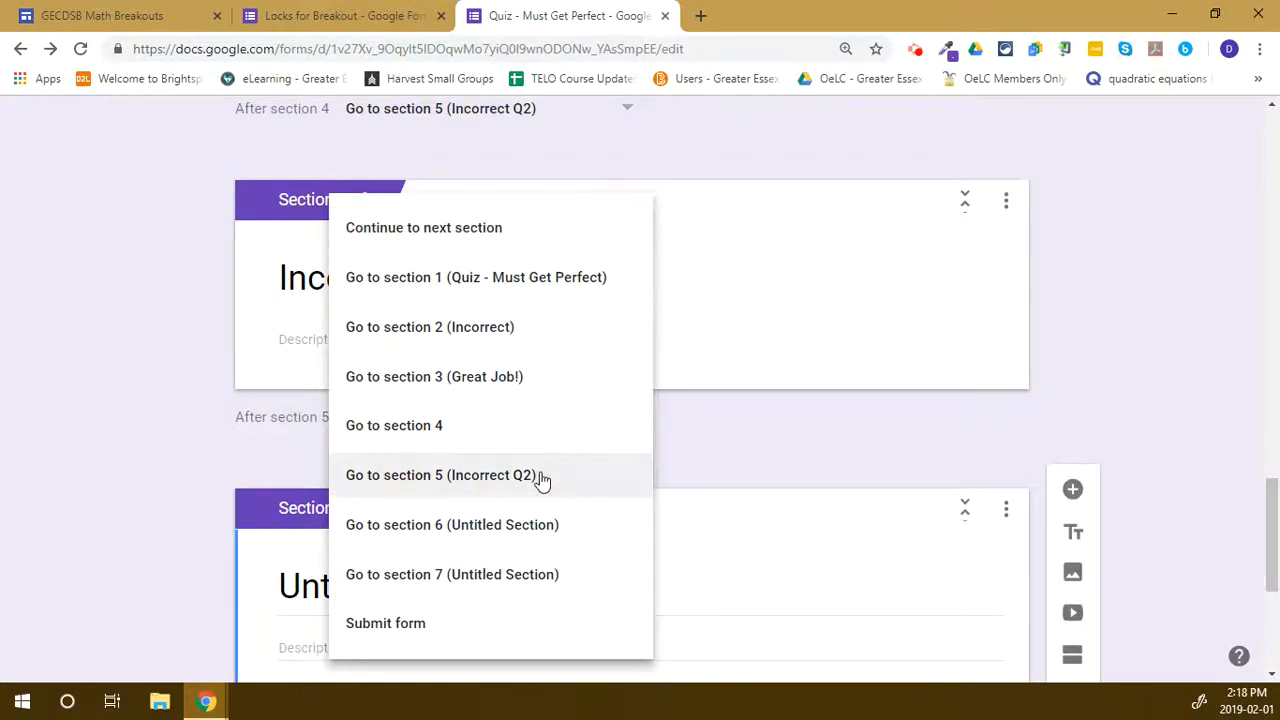
pyautogui.click(540, 436)
# Title section 4 "Question 2" and shorten its question text to "What is 4 x 4?".
pyautogui.scroll(4, 575, 440)
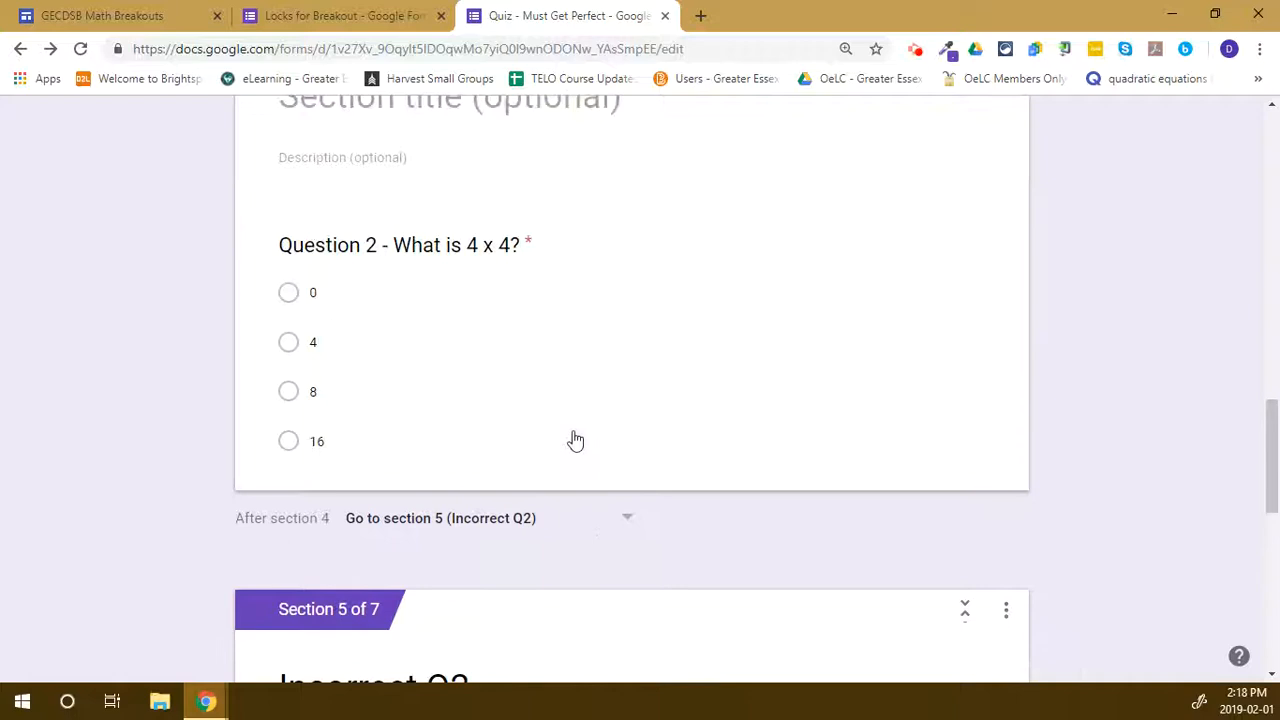
pyautogui.scroll(2, 573, 438)
pyautogui.click(418, 345)
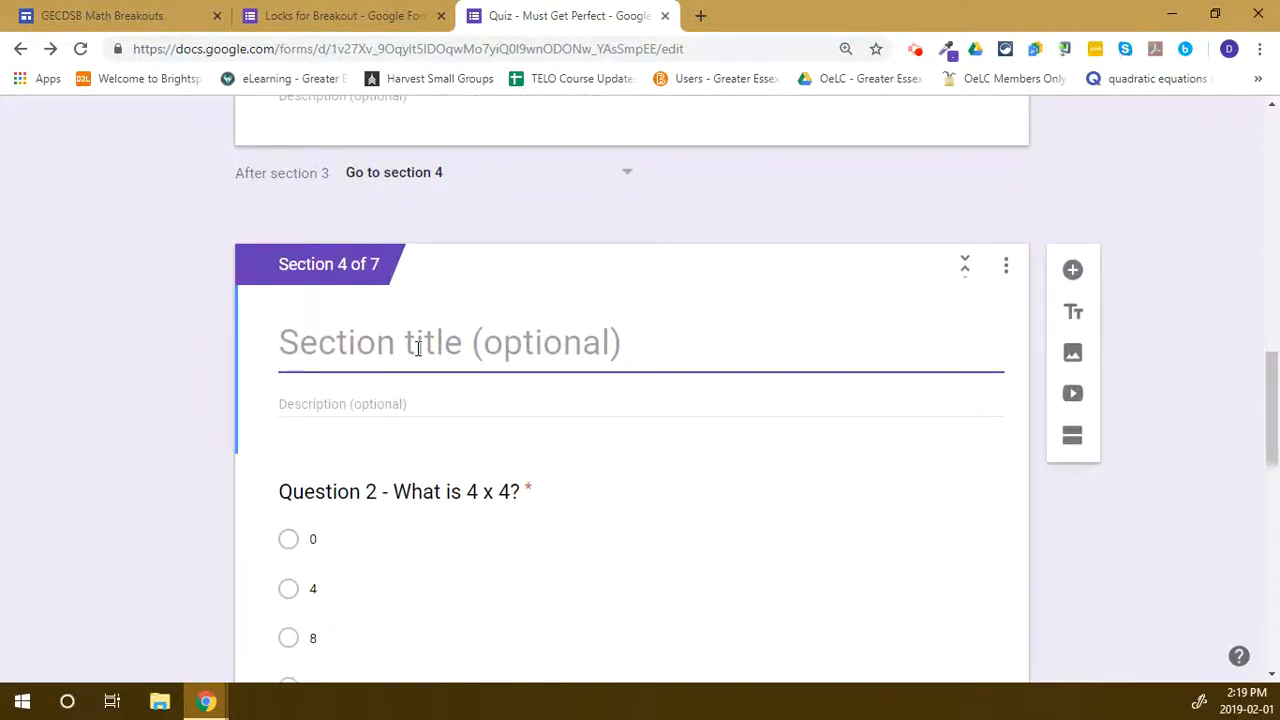
pyautogui.write('Question 2')
pyautogui.click(395, 490)
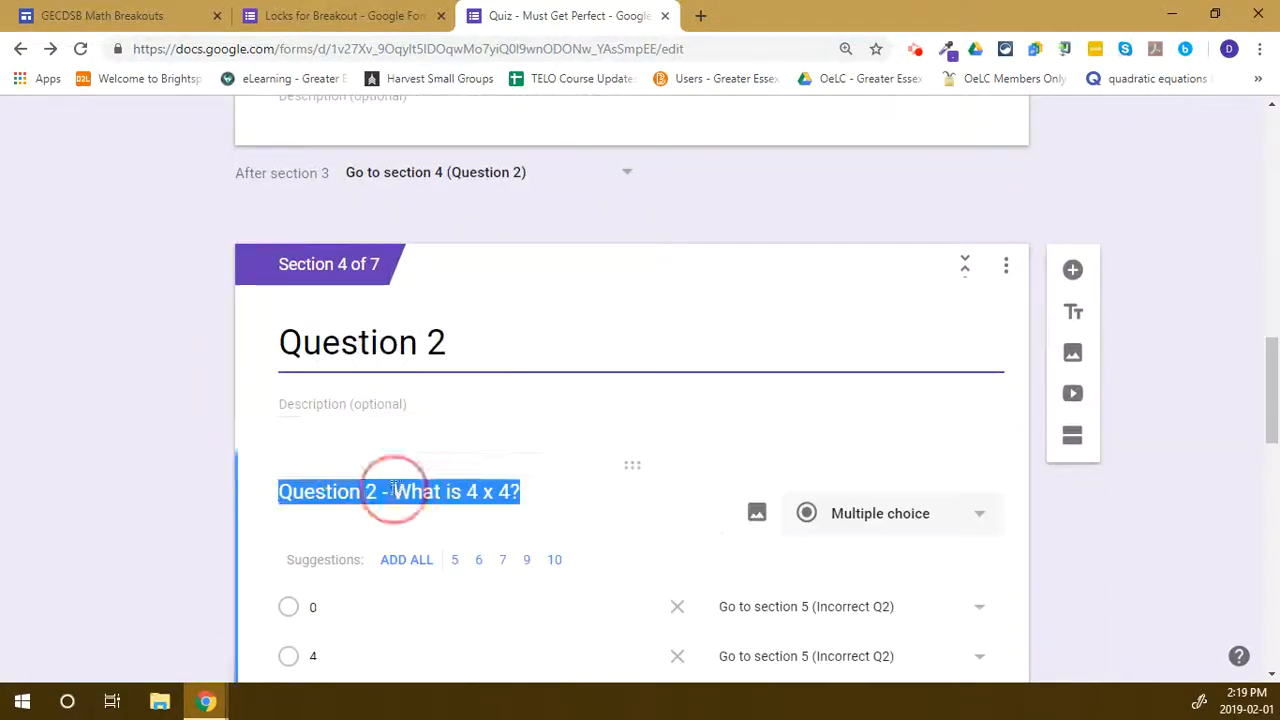
pyautogui.click(337, 491)
pyautogui.moveTo(397, 493); pyautogui.dragTo(263, 491)
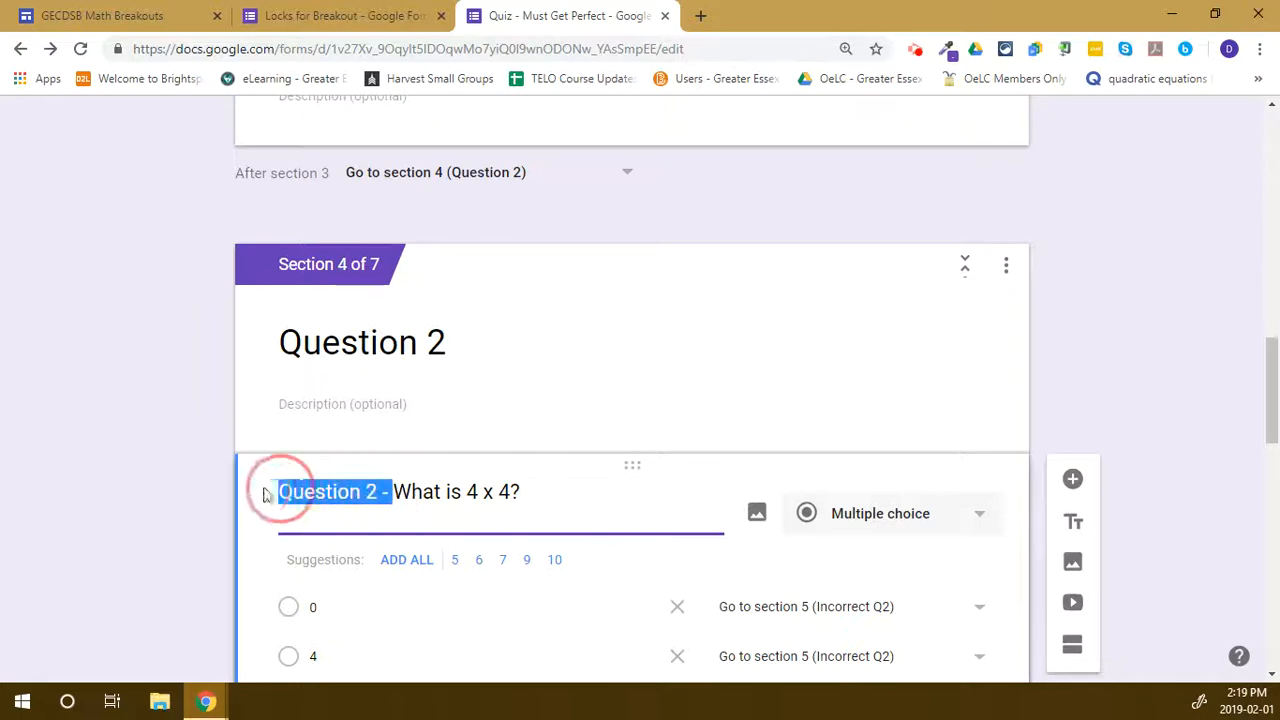
pyautogui.press('BackSpace')
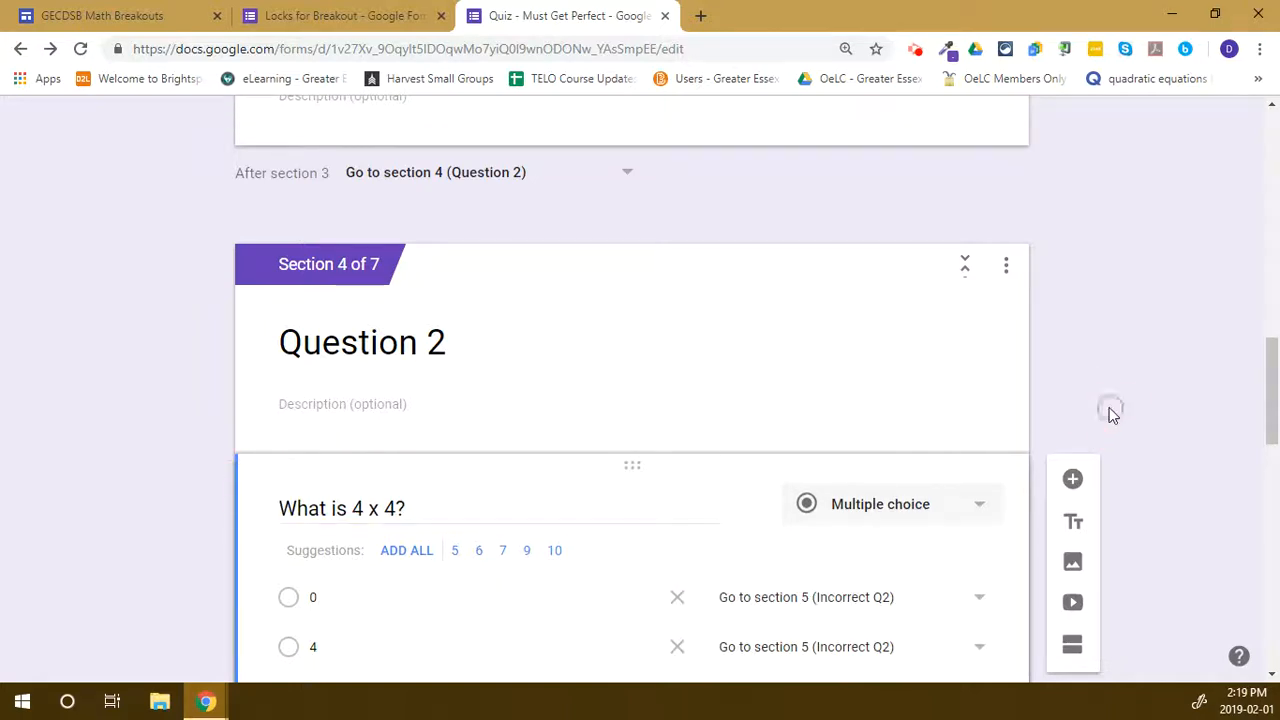
# Route the correct answer 16 of the 4 x 4 question to section 6.
pyautogui.scroll(-7, 1110, 412)
pyautogui.scroll(-1, 1110, 414)
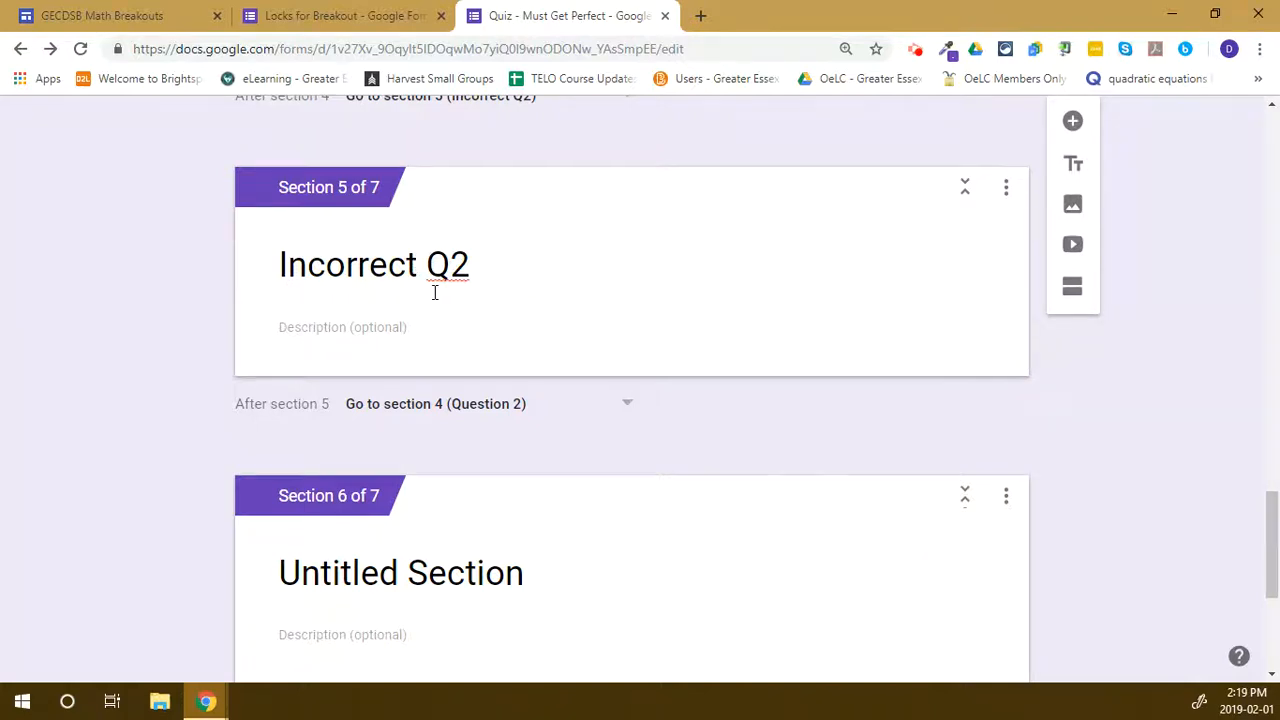
pyautogui.scroll(4, 434, 292)
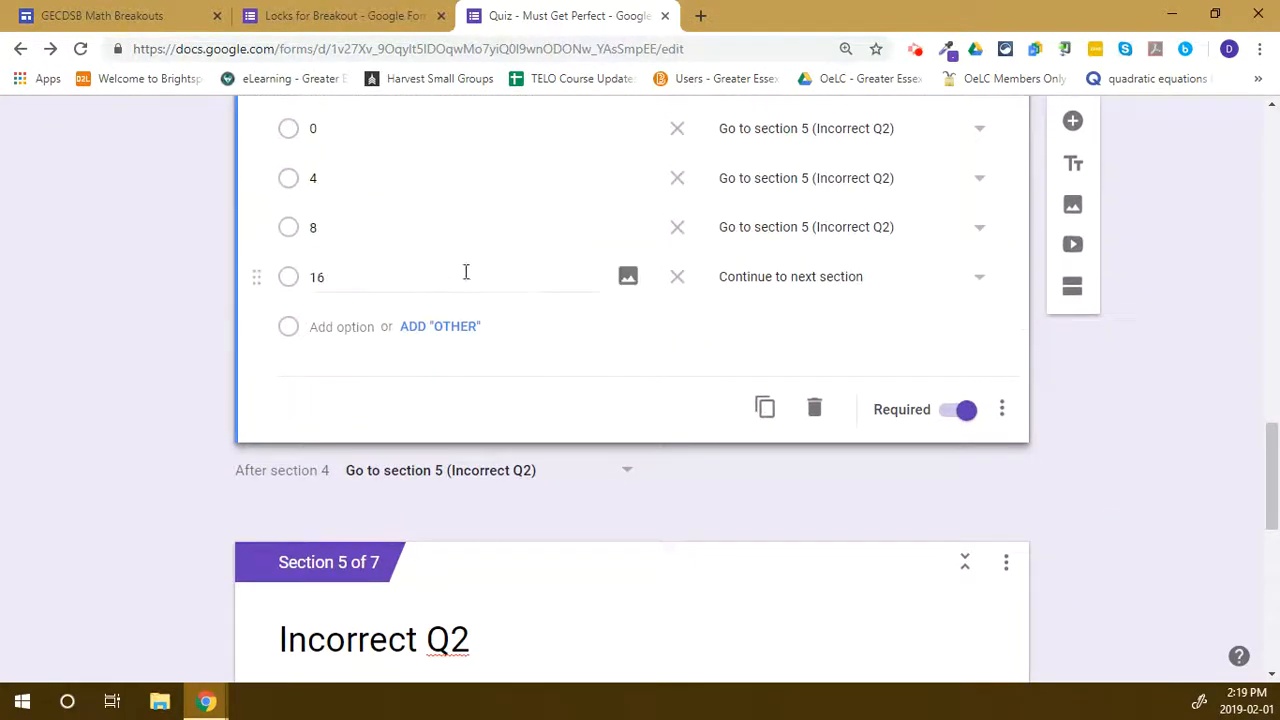
pyautogui.click(810, 285)
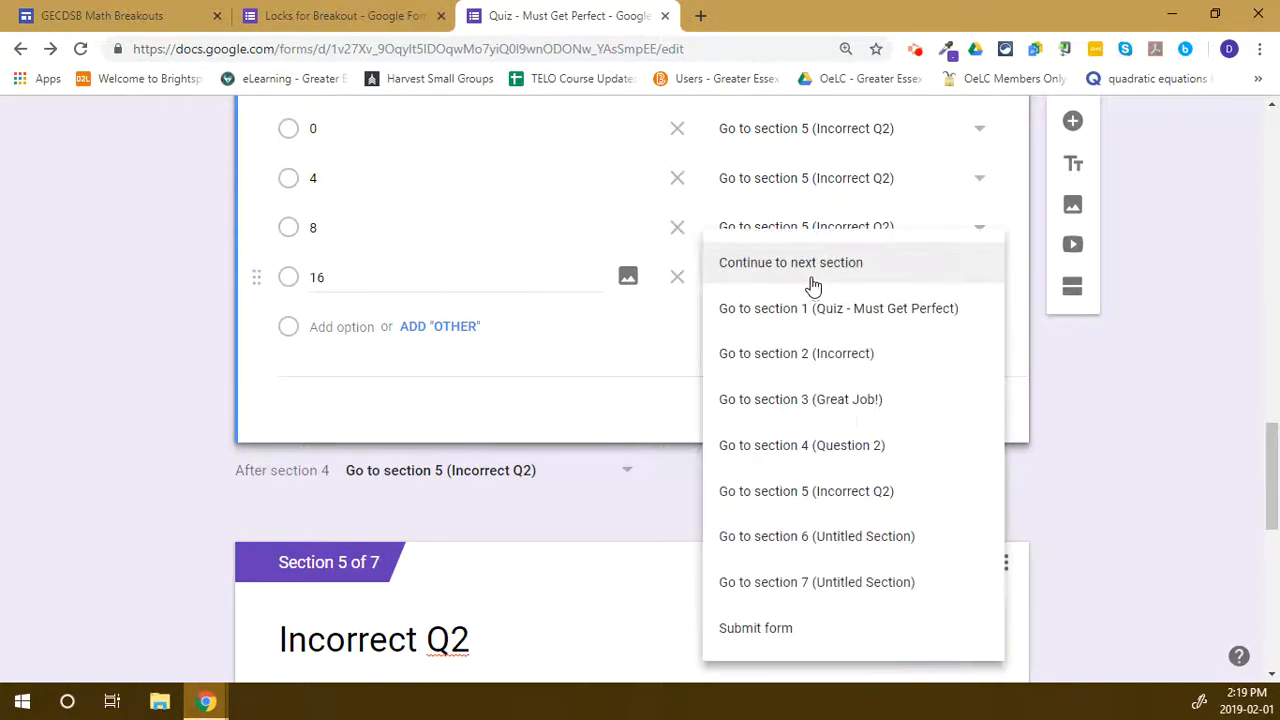
pyautogui.click(811, 540)
# Title section 6 "Congratulations!" and set it to lead to section 7.
pyautogui.scroll(-3, 810, 543)
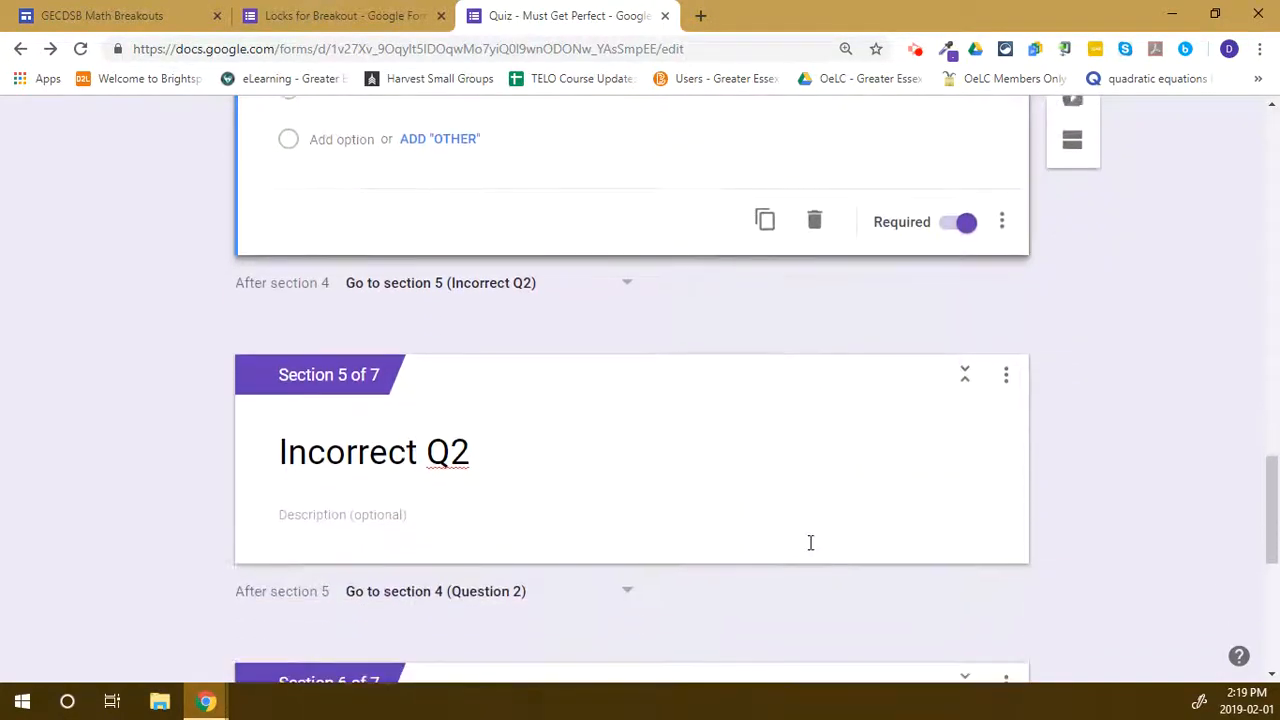
pyautogui.scroll(-2, 810, 543)
pyautogui.click(395, 390)
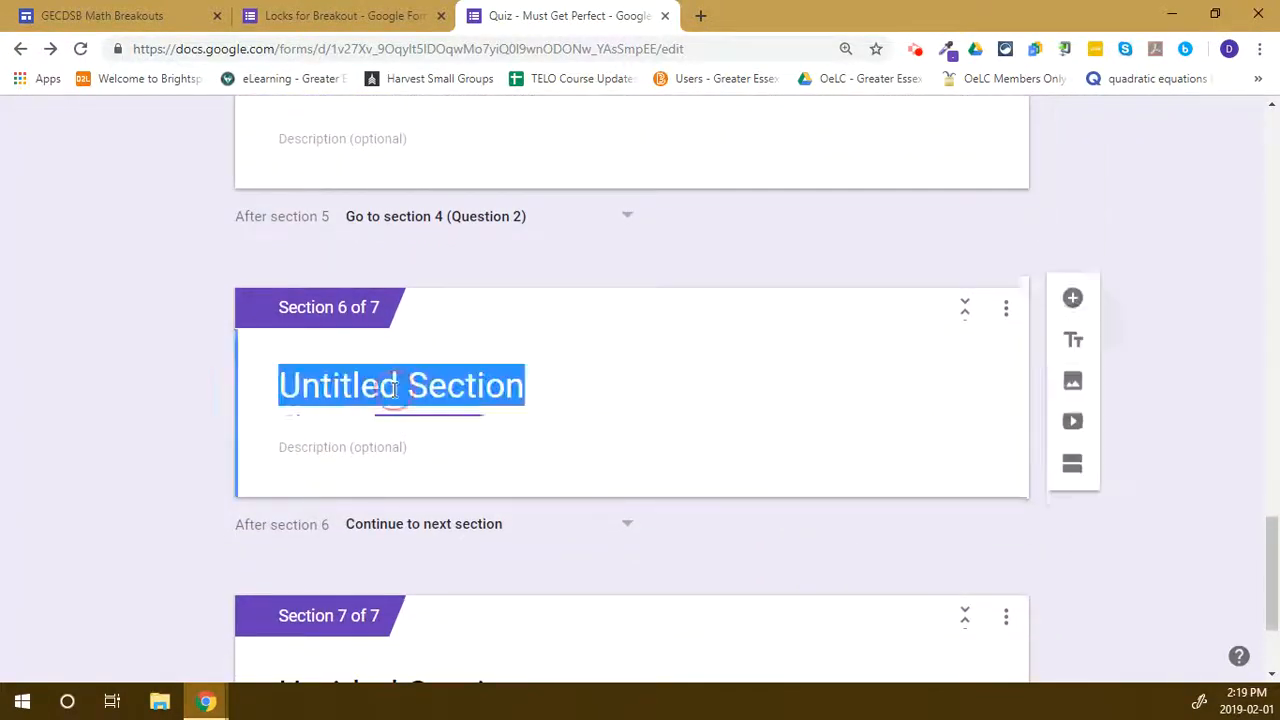
pyautogui.write('Congratula')
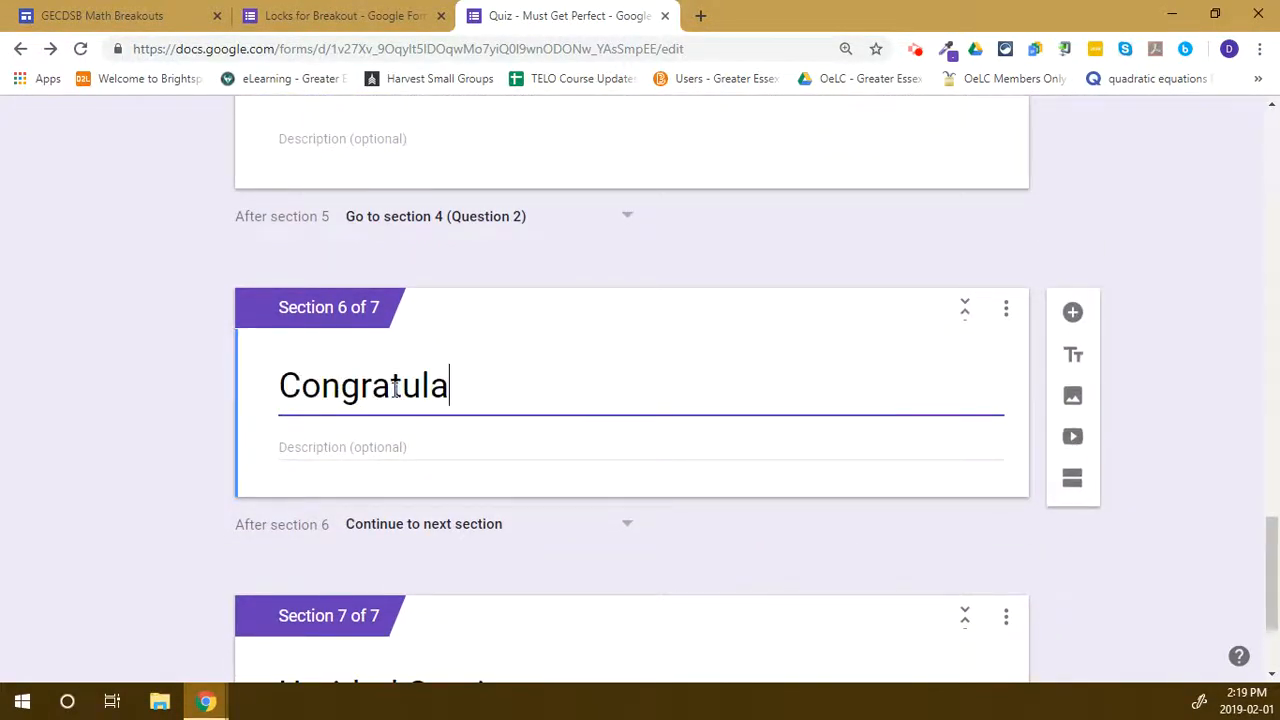
pyautogui.write('tions!@')
pyautogui.press('BackSpace')
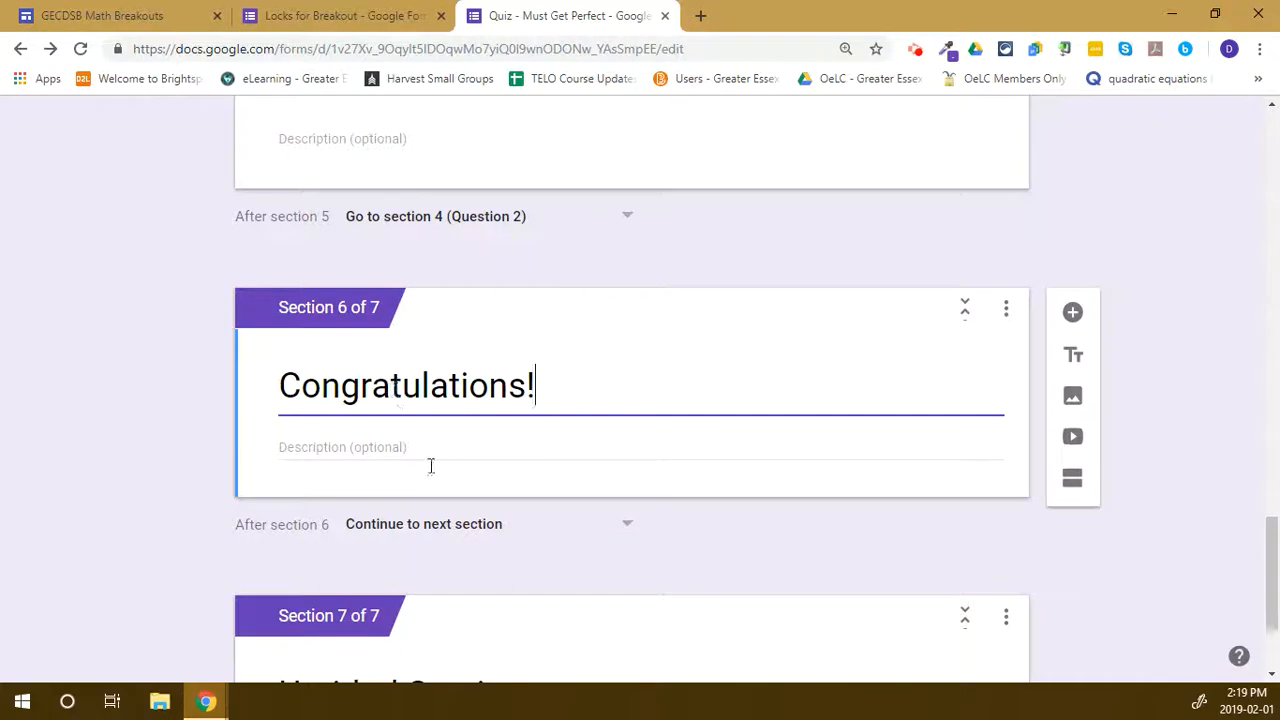
pyautogui.scroll(-2, 434, 520)
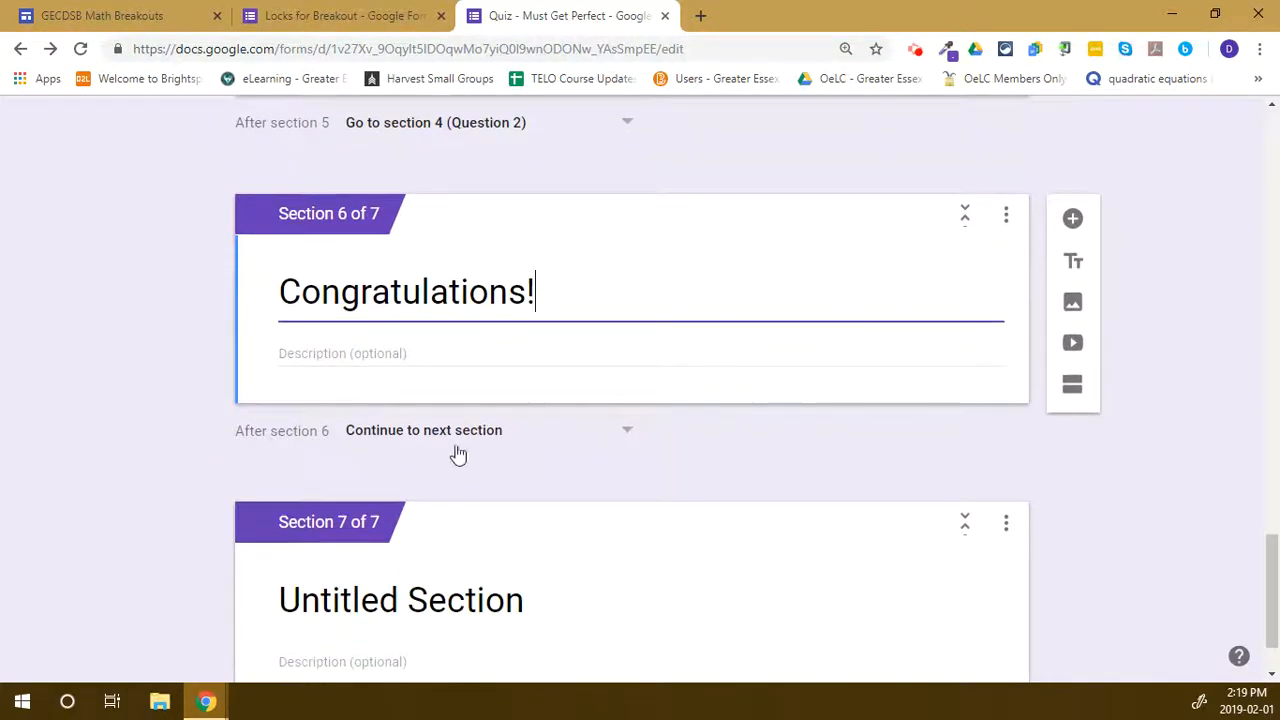
pyautogui.click(454, 437)
pyautogui.click(466, 580)
# Title section 7 "You've Finished!" and give it the description "The code for a lock is..... LRUD".
pyautogui.click(436, 594)
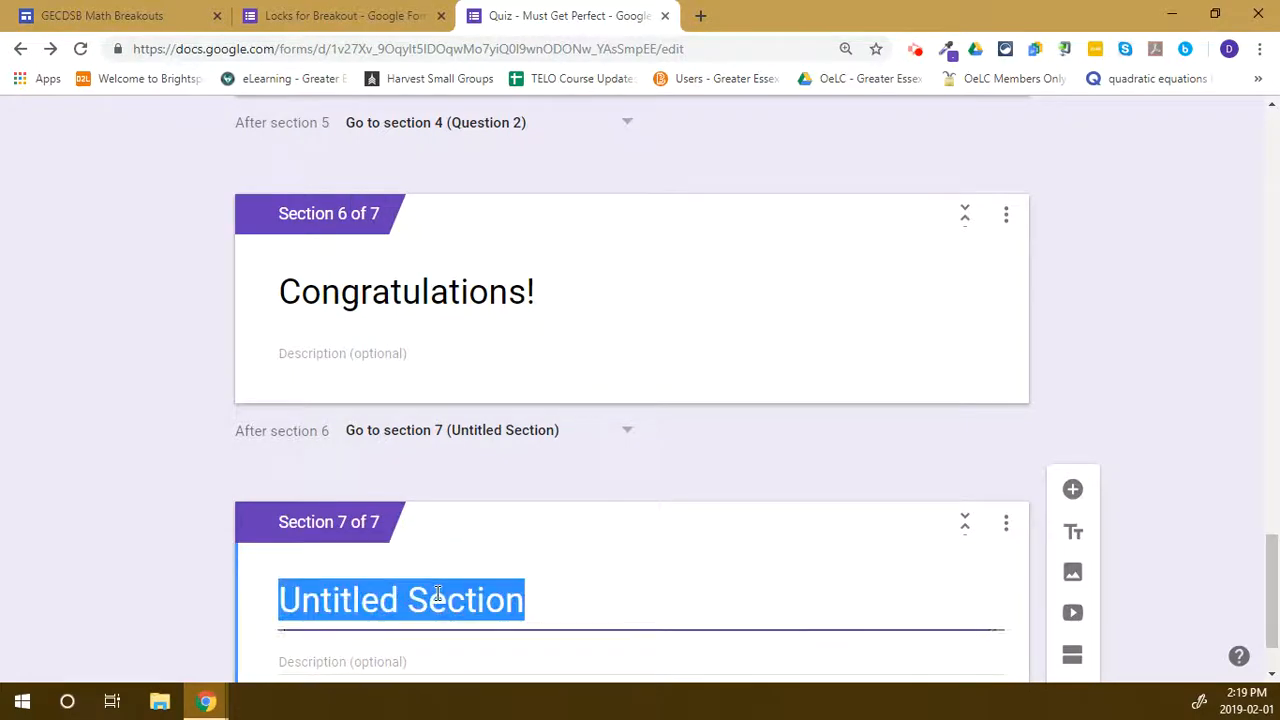
pyautogui.scroll(-2, 437, 594)
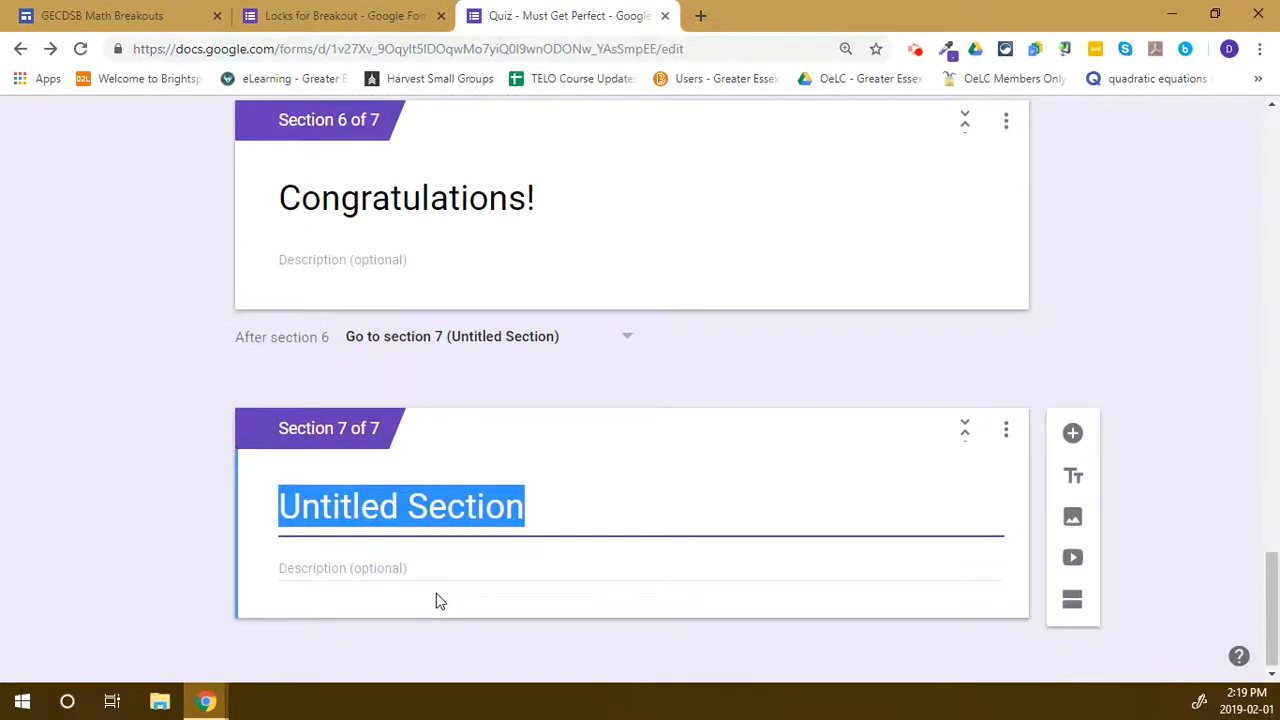
pyautogui.write("You've ")
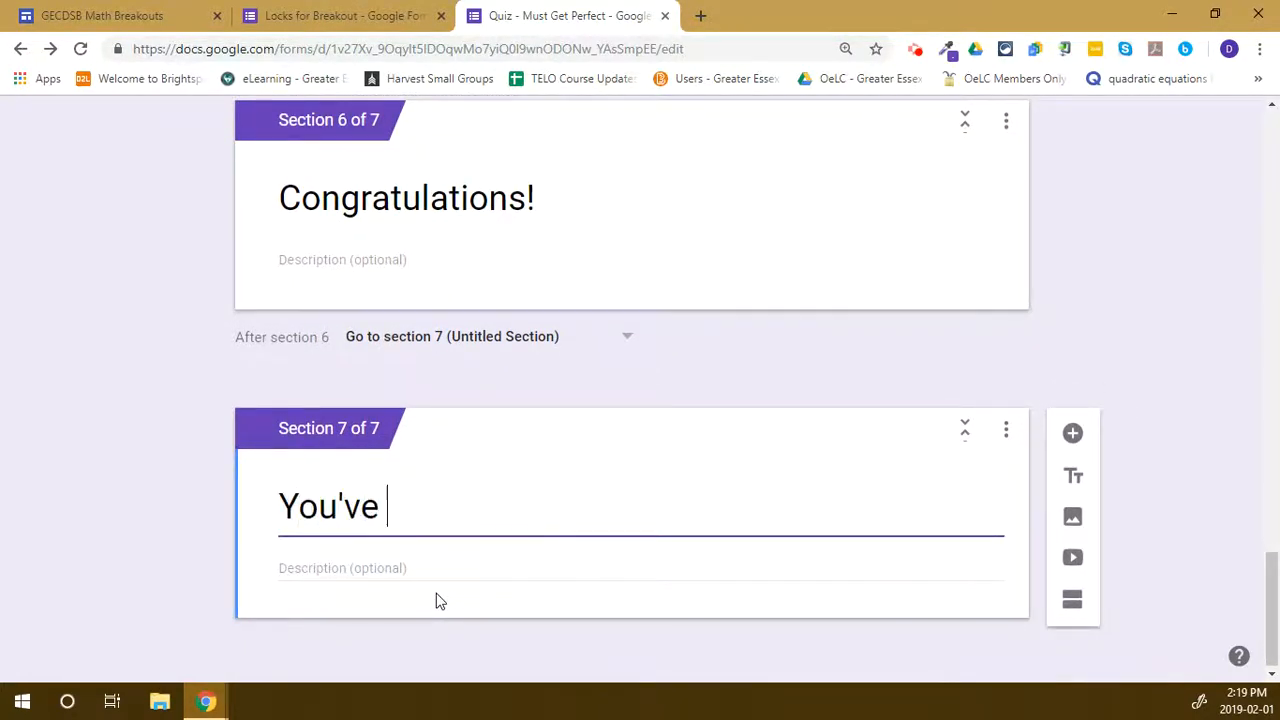
pyautogui.write('Finished!')
pyautogui.click(414, 568)
pyautogui.write('The code for a lock is... LRUD')
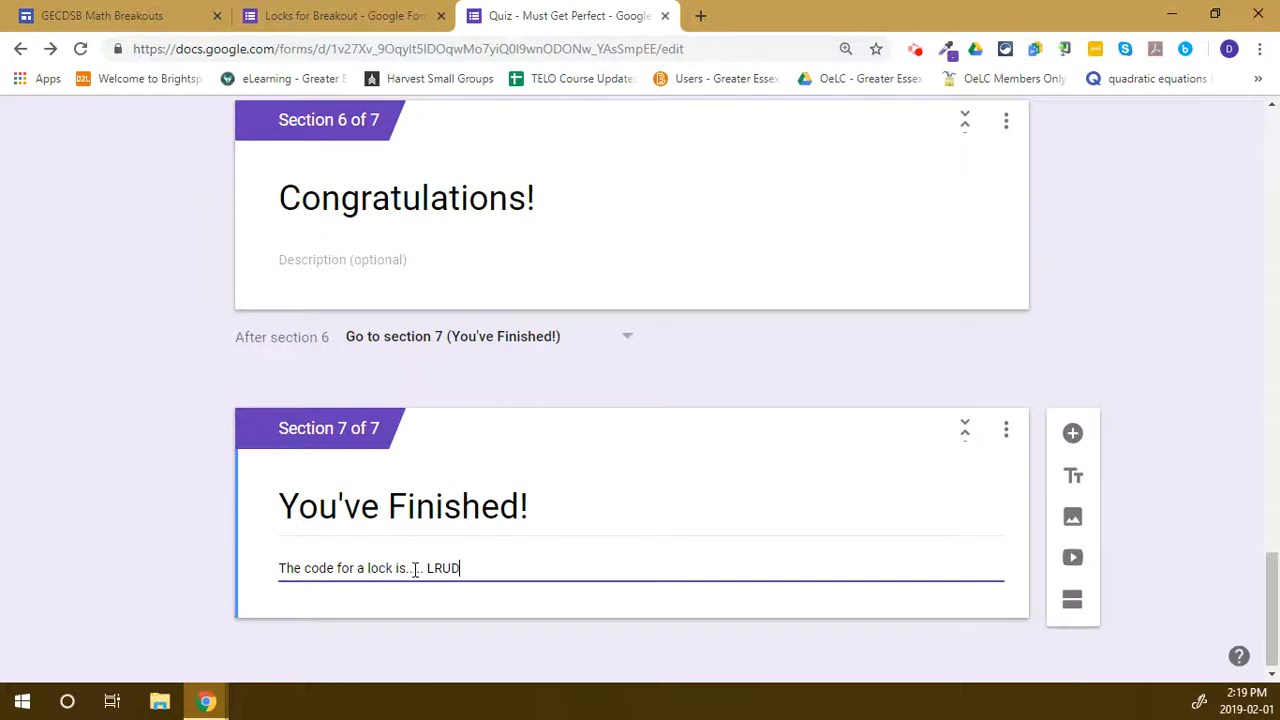
pyautogui.click(1150, 385)
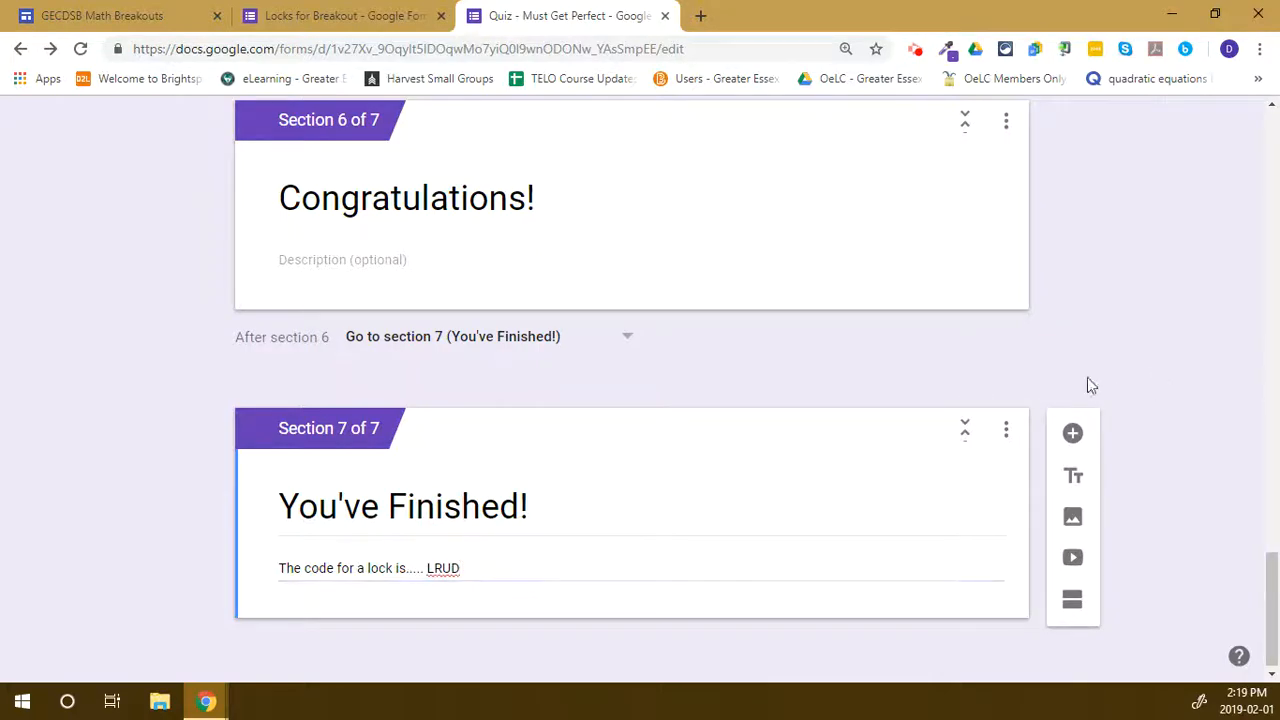
# Preview the quiz and try to move past the 4 + 4 question without choosing an answer.
pyautogui.scroll(10, 1003, 355)
pyautogui.scroll(15, 1007, 352)
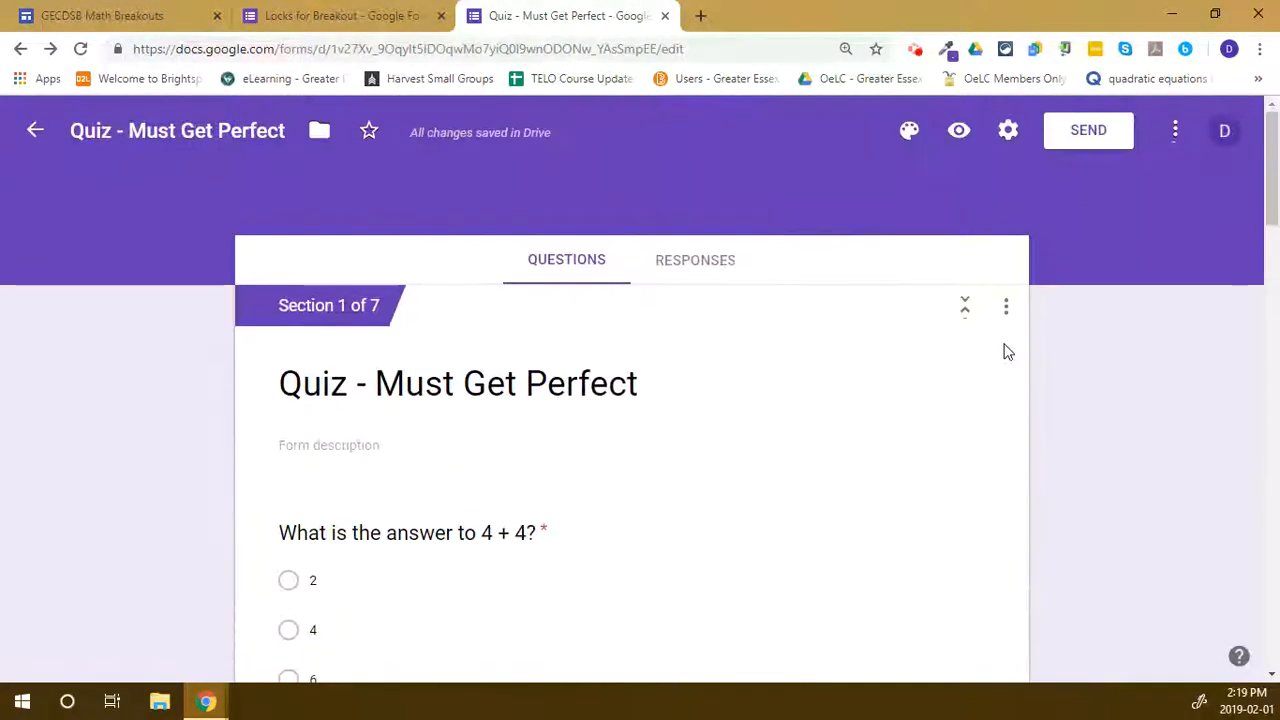
pyautogui.scroll(-15, 957, 243)
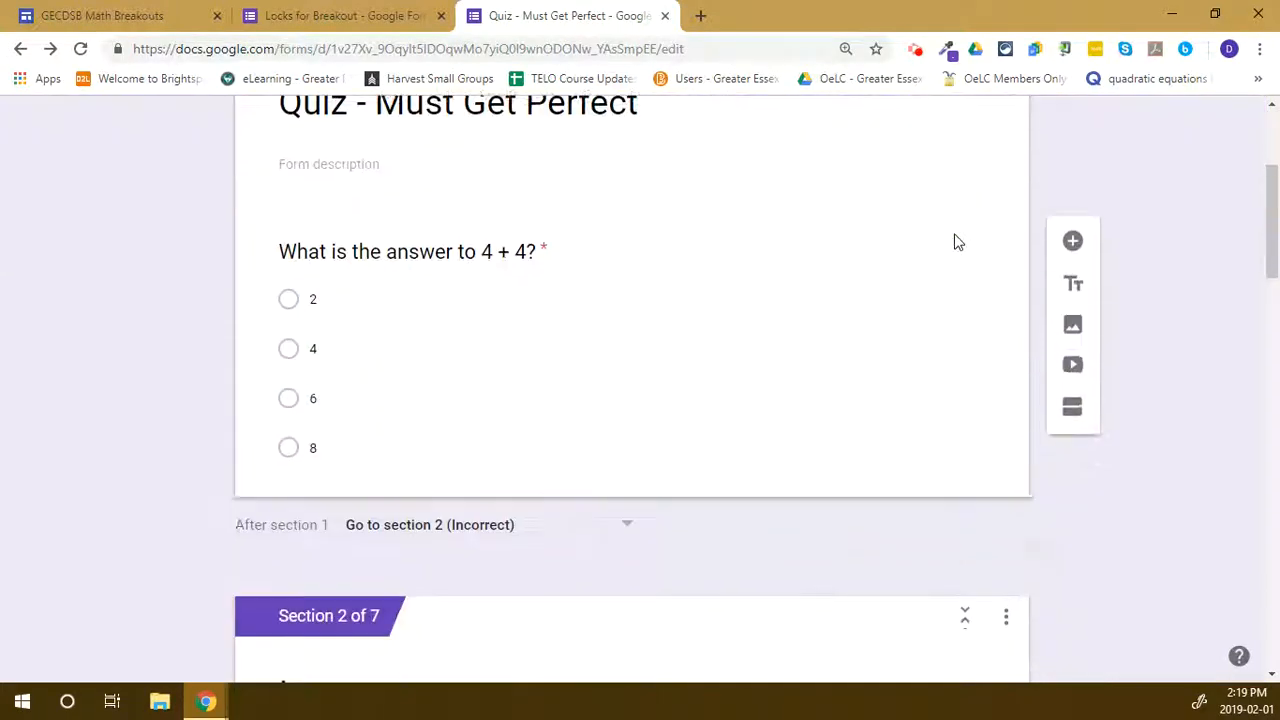
pyautogui.scroll(15, 957, 243)
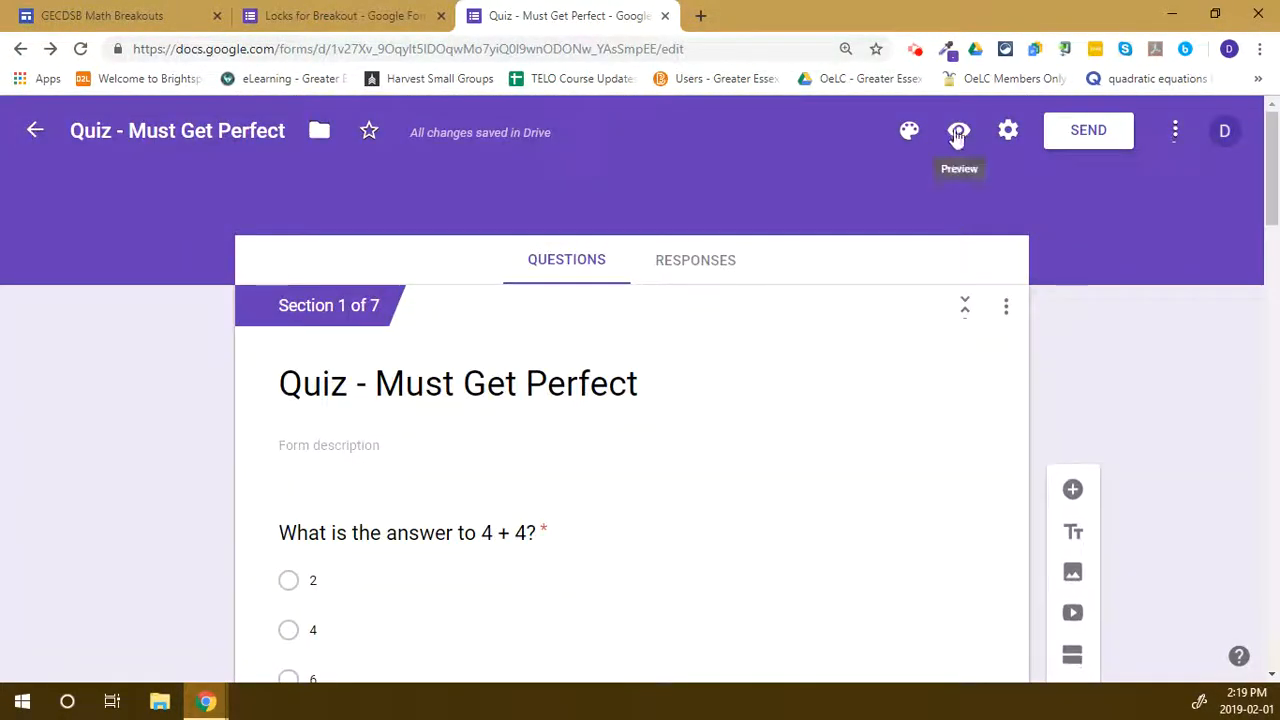
pyautogui.click(957, 135)
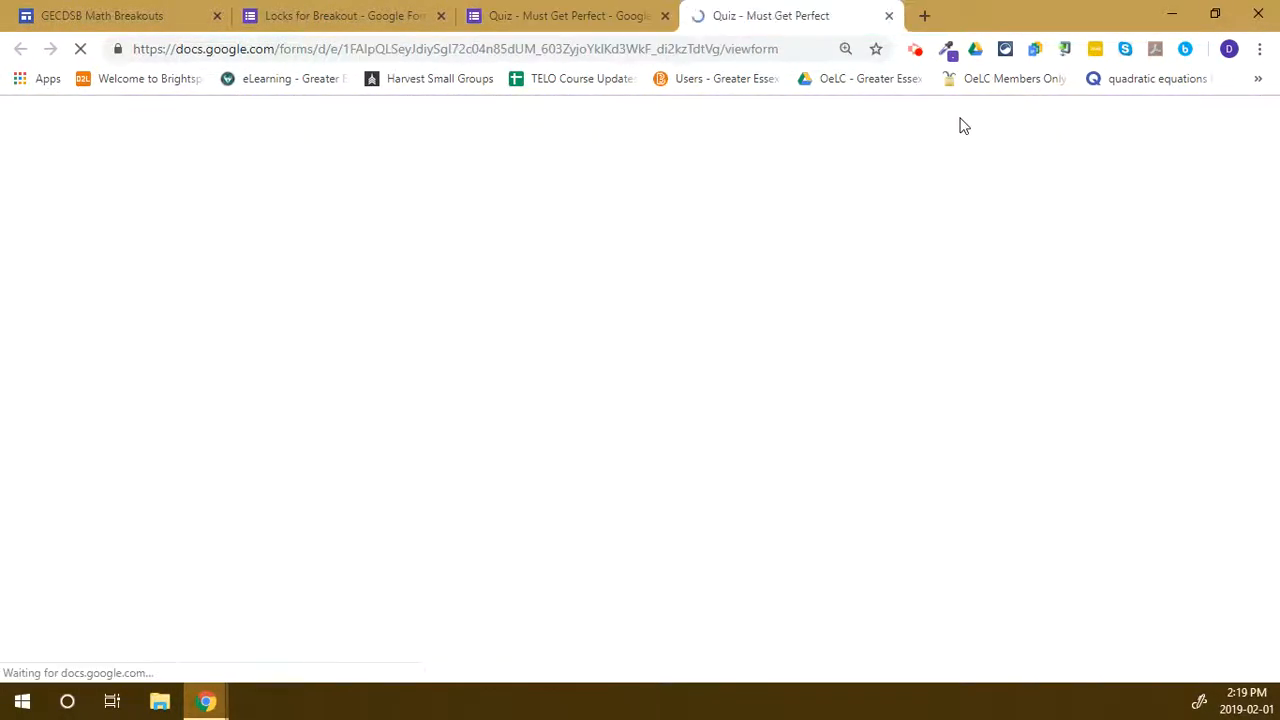
pyautogui.scroll(-3, 589, 331)
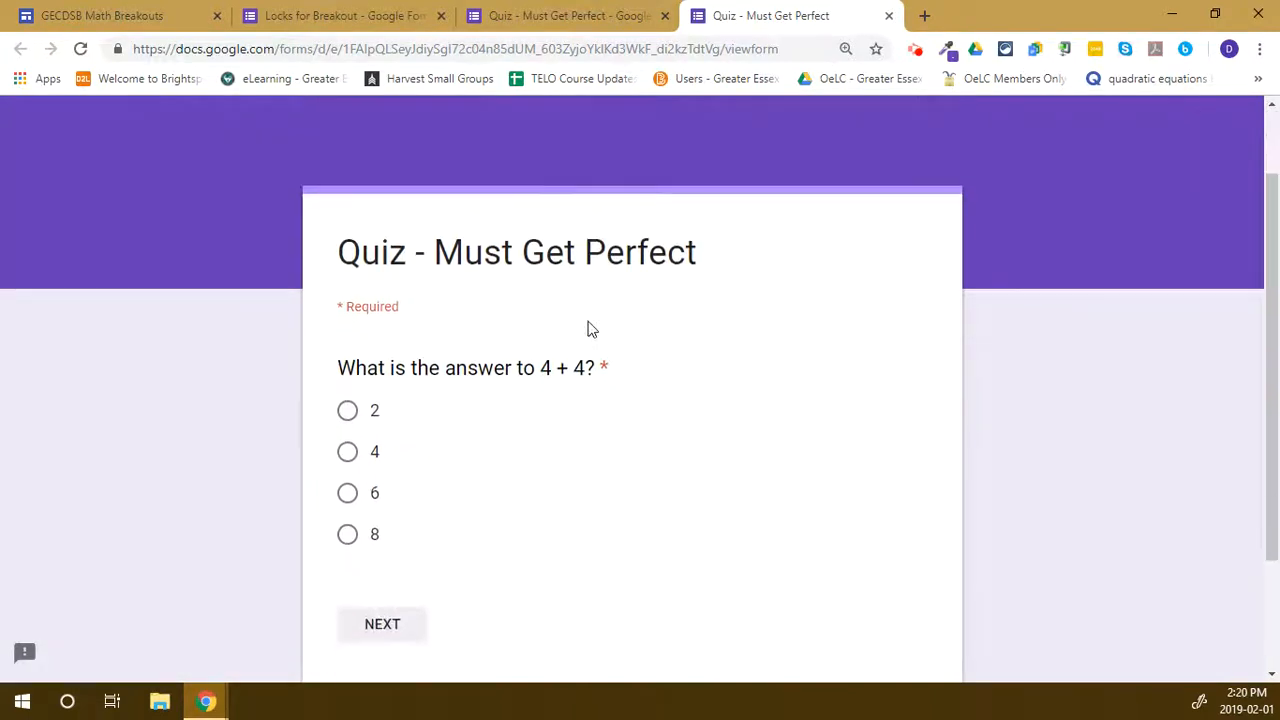
pyautogui.scroll(1, 590, 329)
pyautogui.scroll(-1, 590, 329)
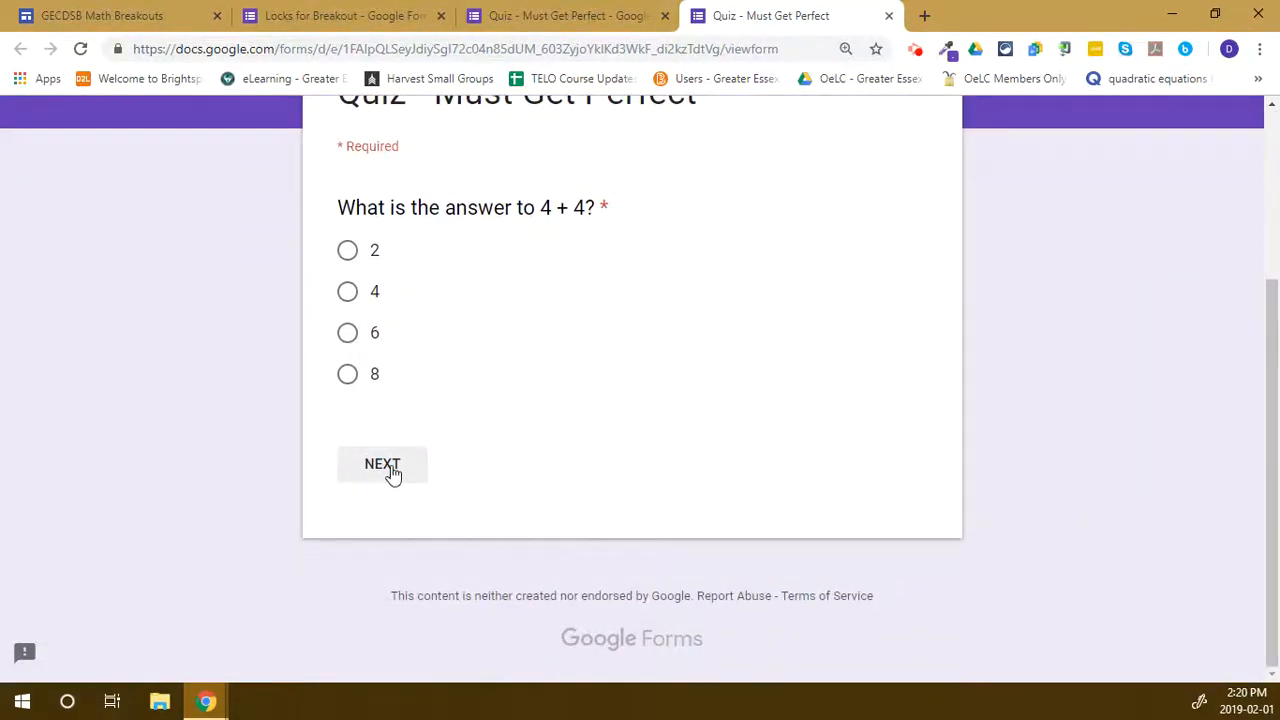
pyautogui.click(391, 467)
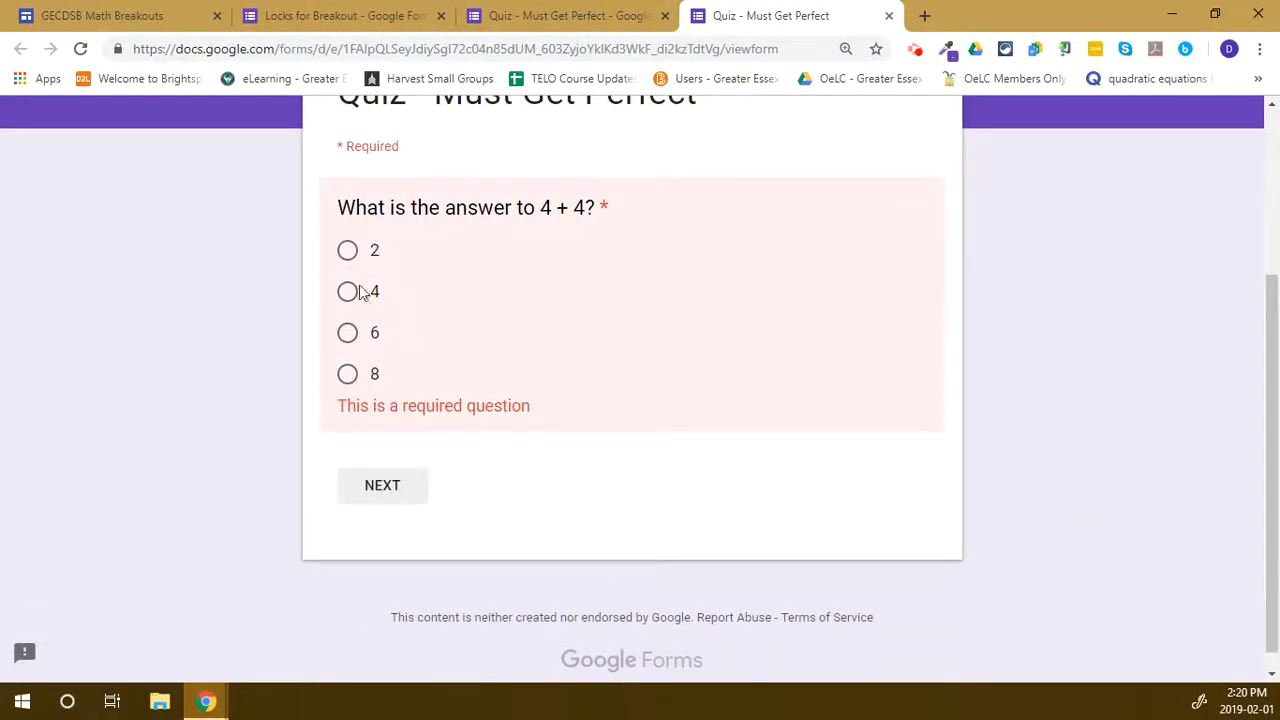
# Test the 4 + 4 question with the wrong answer 2 and continue past the Incorrect page.
pyautogui.click(348, 251)
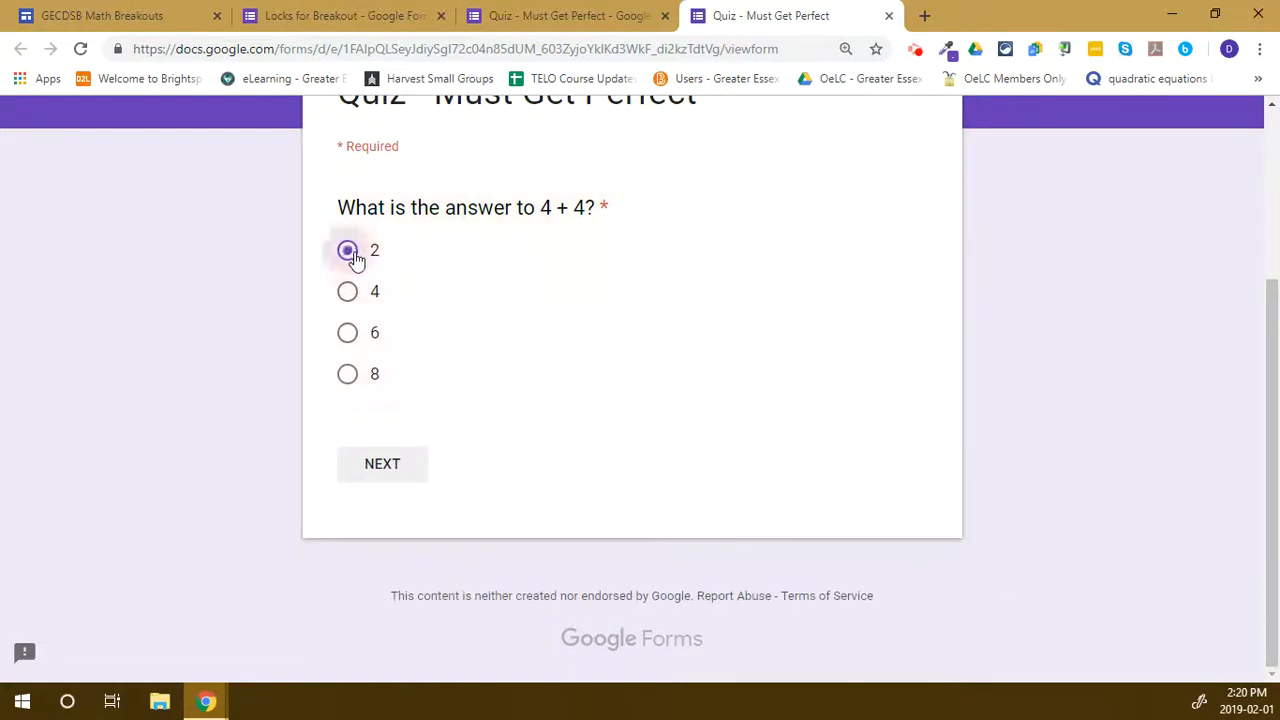
pyautogui.click(391, 468)
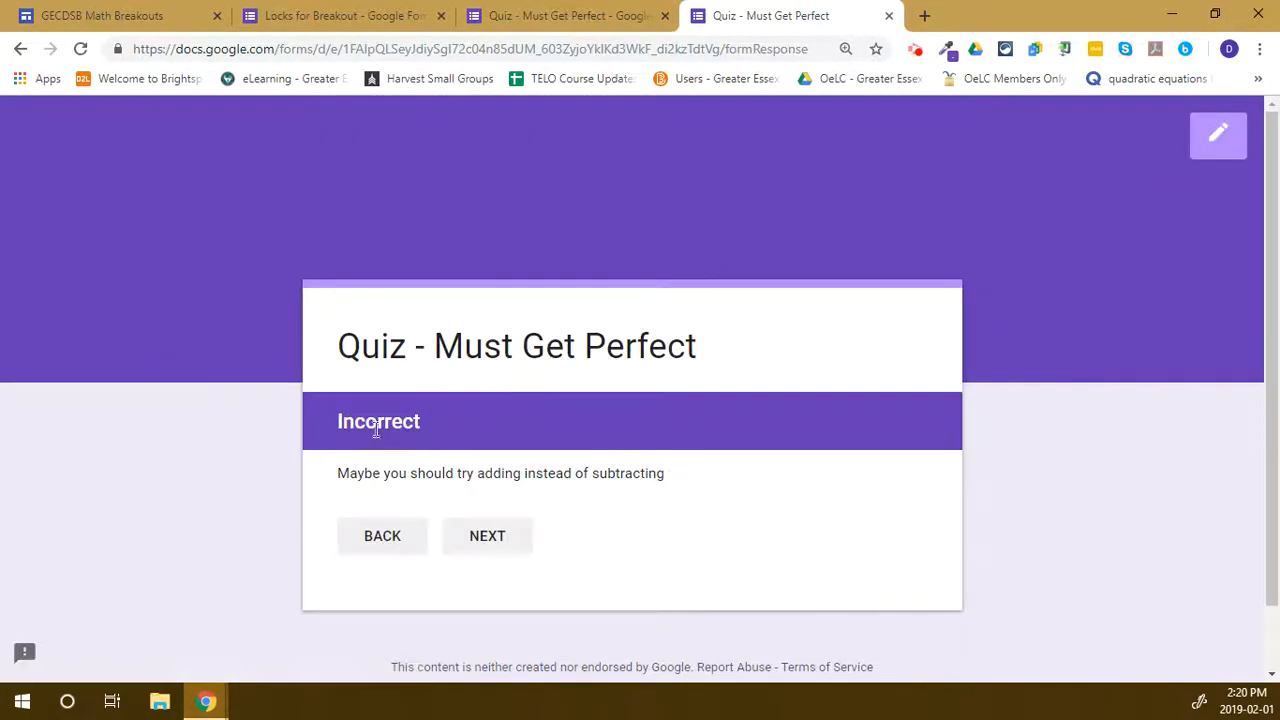
pyautogui.moveTo(322, 432); pyautogui.dragTo(432, 432)
pyautogui.click(455, 431)
pyautogui.click(489, 540)
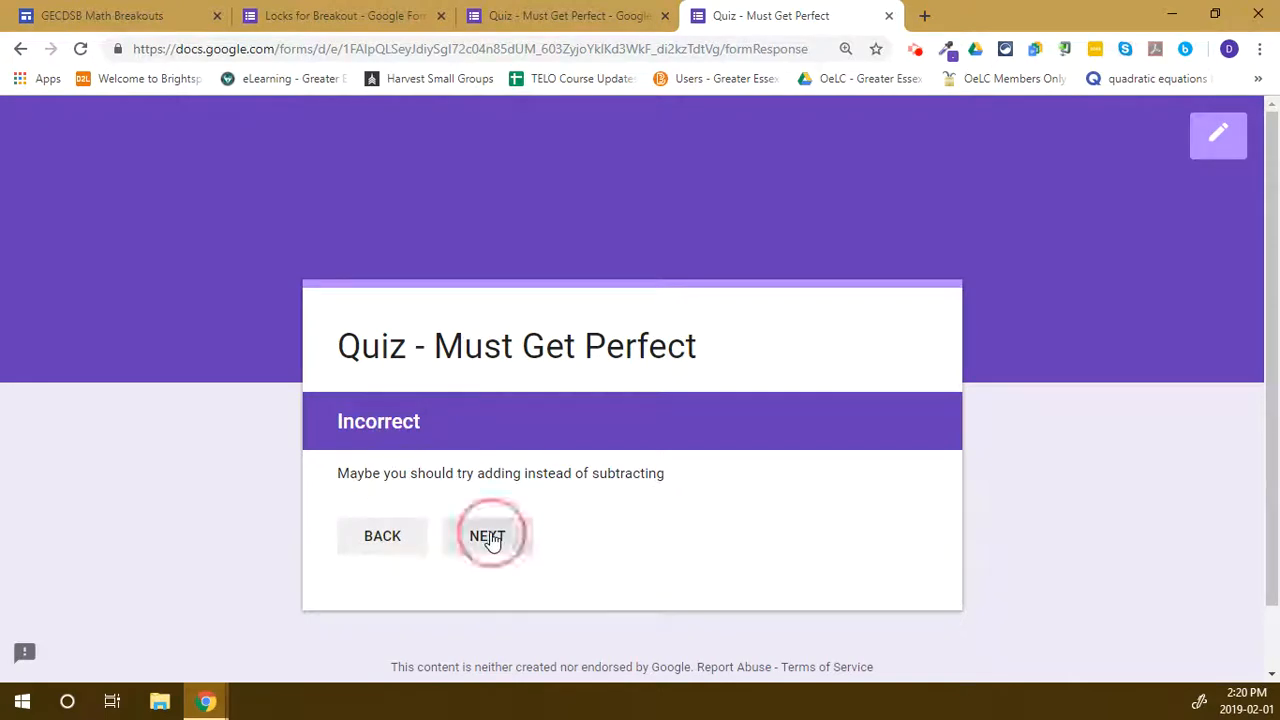
# Answer the 4 + 4 question with 8 and continue past the Great Job! page to Question 2.
pyautogui.scroll(-3, 420, 420)
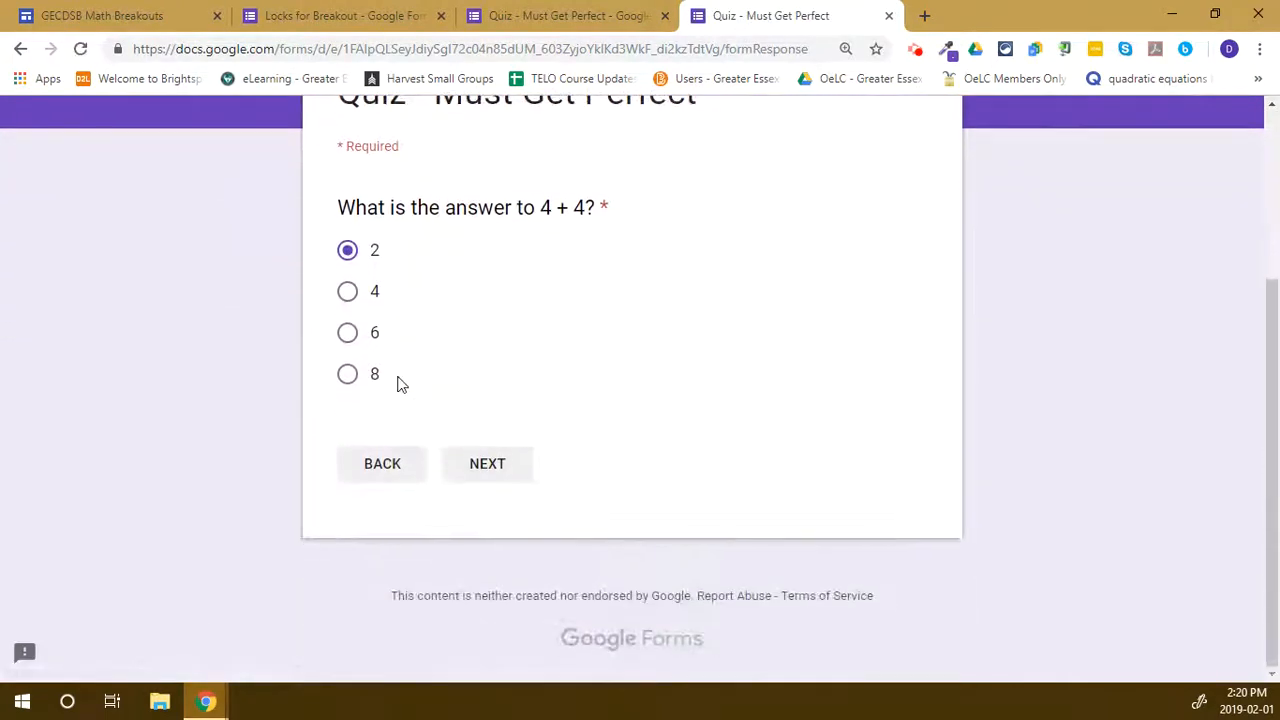
pyautogui.click(351, 292)
pyautogui.click(349, 333)
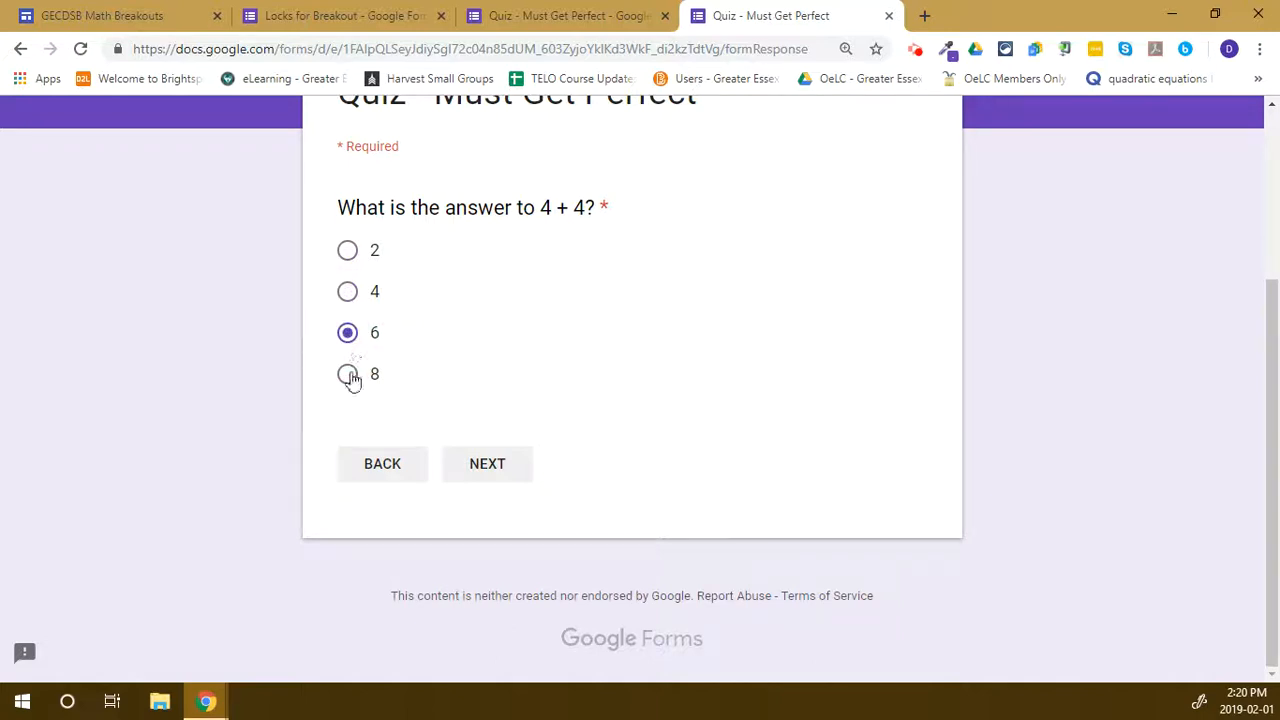
pyautogui.click(349, 380)
pyautogui.click(480, 478)
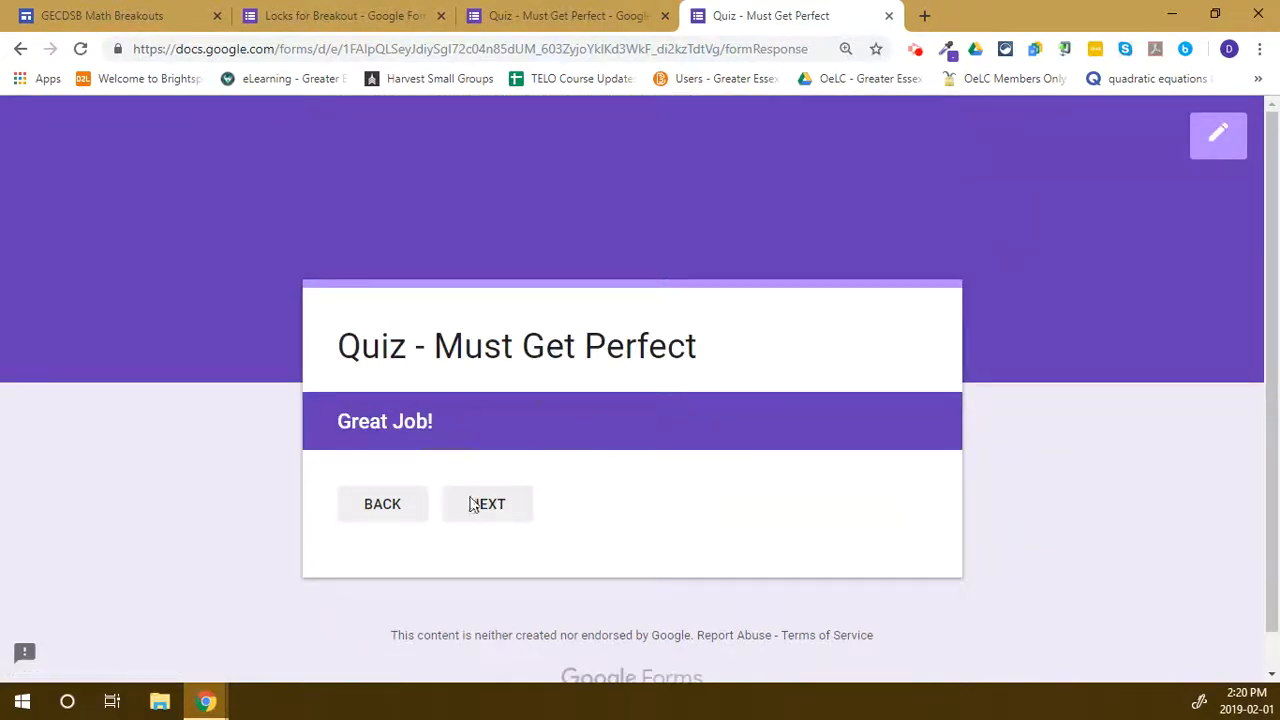
pyautogui.click(495, 512)
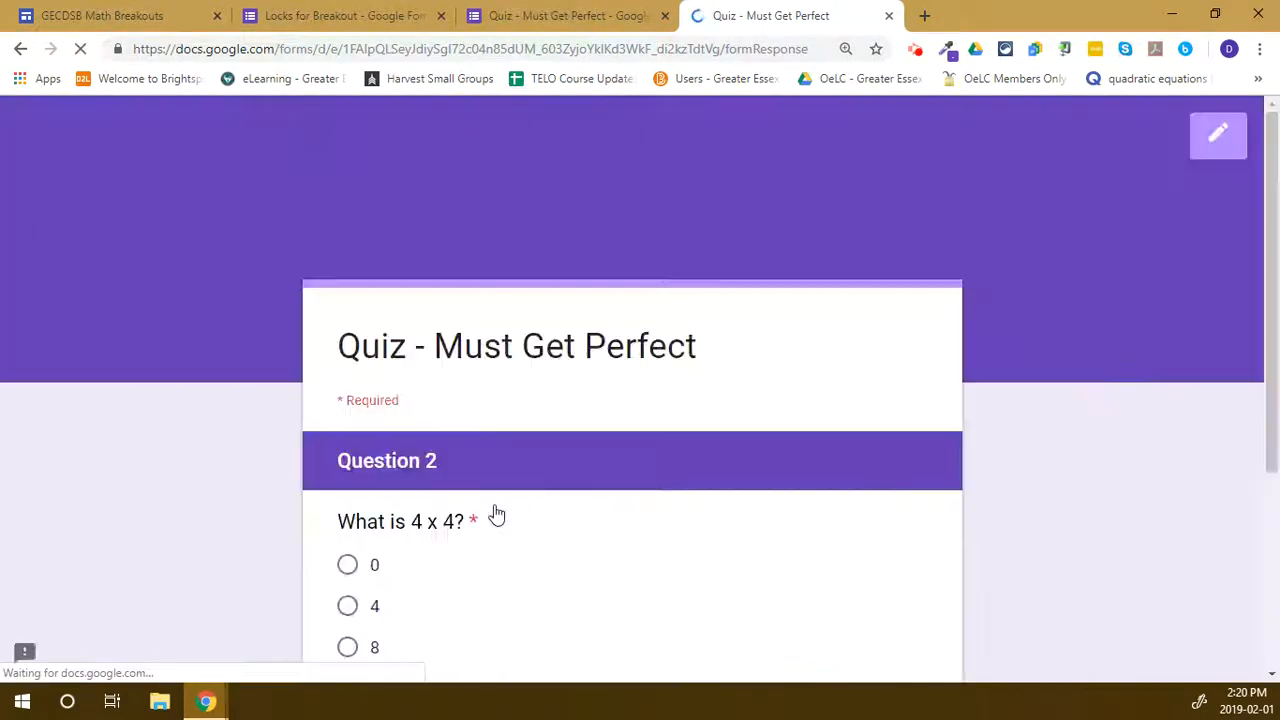
# Test the 4 x 4 question with the wrong answer 8 and continue past the Incorrect Q2 page.
pyautogui.scroll(-3, 495, 512)
pyautogui.click(347, 366)
pyautogui.click(477, 506)
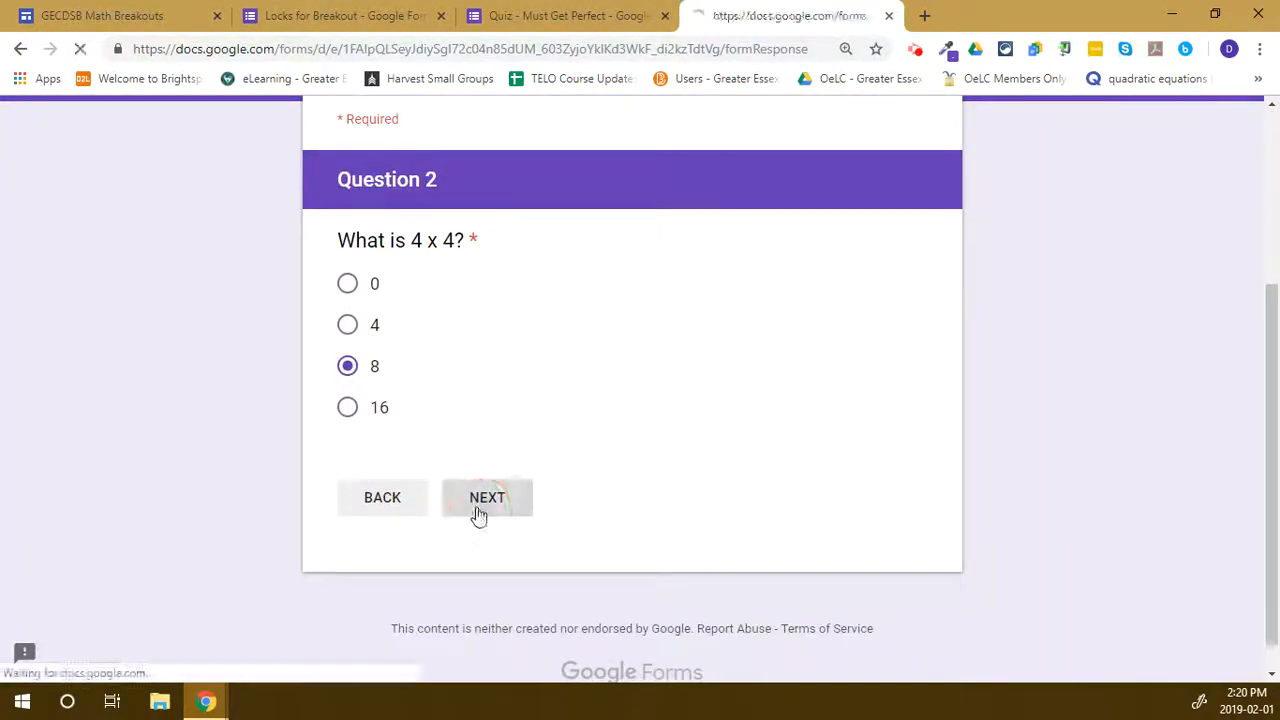
pyautogui.click(478, 508)
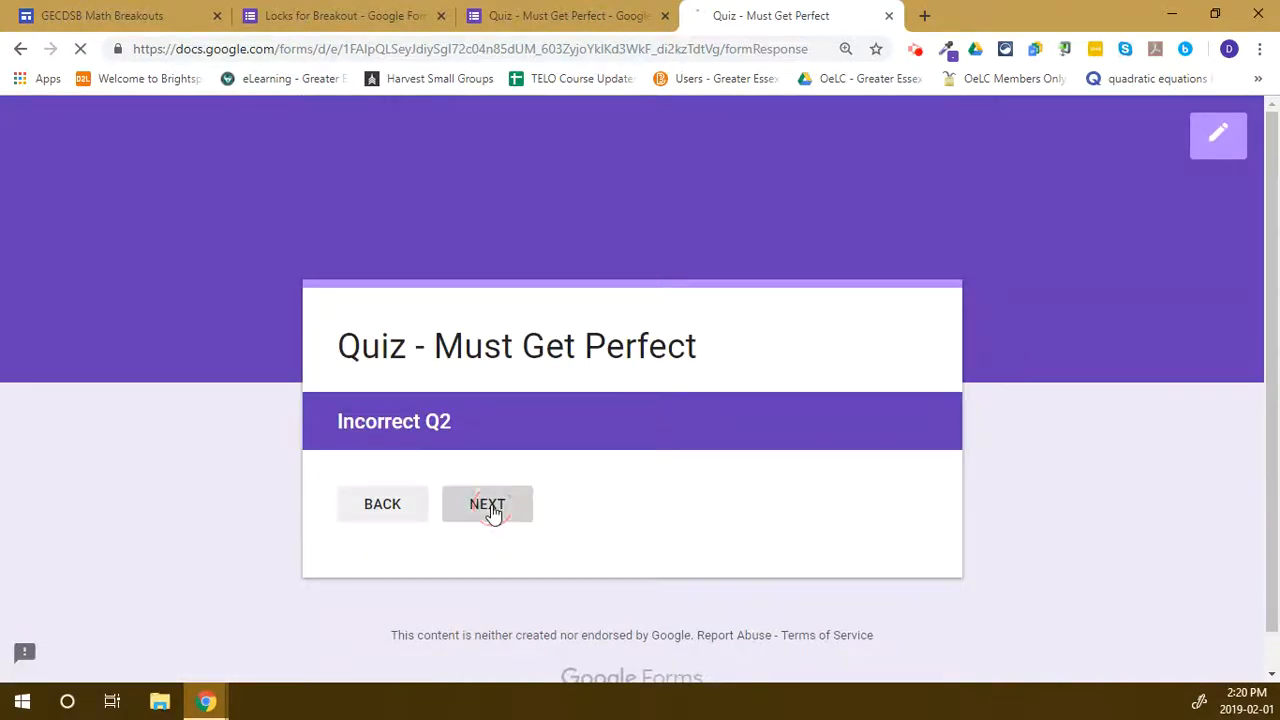
# Answer the 4 x 4 question with 16 and proceed to the final page of the quiz.
pyautogui.scroll(-2, 467, 438)
pyautogui.click(347, 501)
pyautogui.click(487, 591)
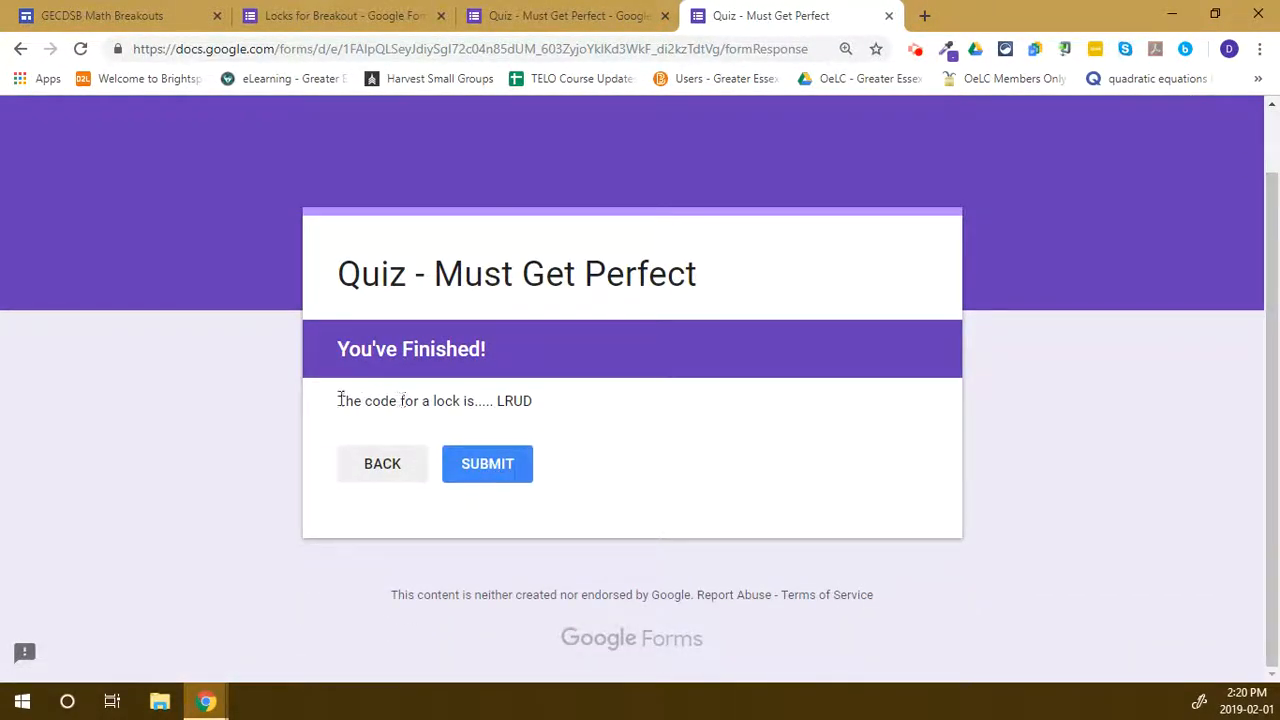
# Examine the lock code message on the You've Finished! page, then close the preview without submitting.
pyautogui.moveTo(340, 400); pyautogui.dragTo(586, 443)
pyautogui.click(554, 410)
pyautogui.moveTo(533, 402); pyautogui.dragTo(337, 400)
pyautogui.click(387, 406)
pyautogui.click(888, 16)
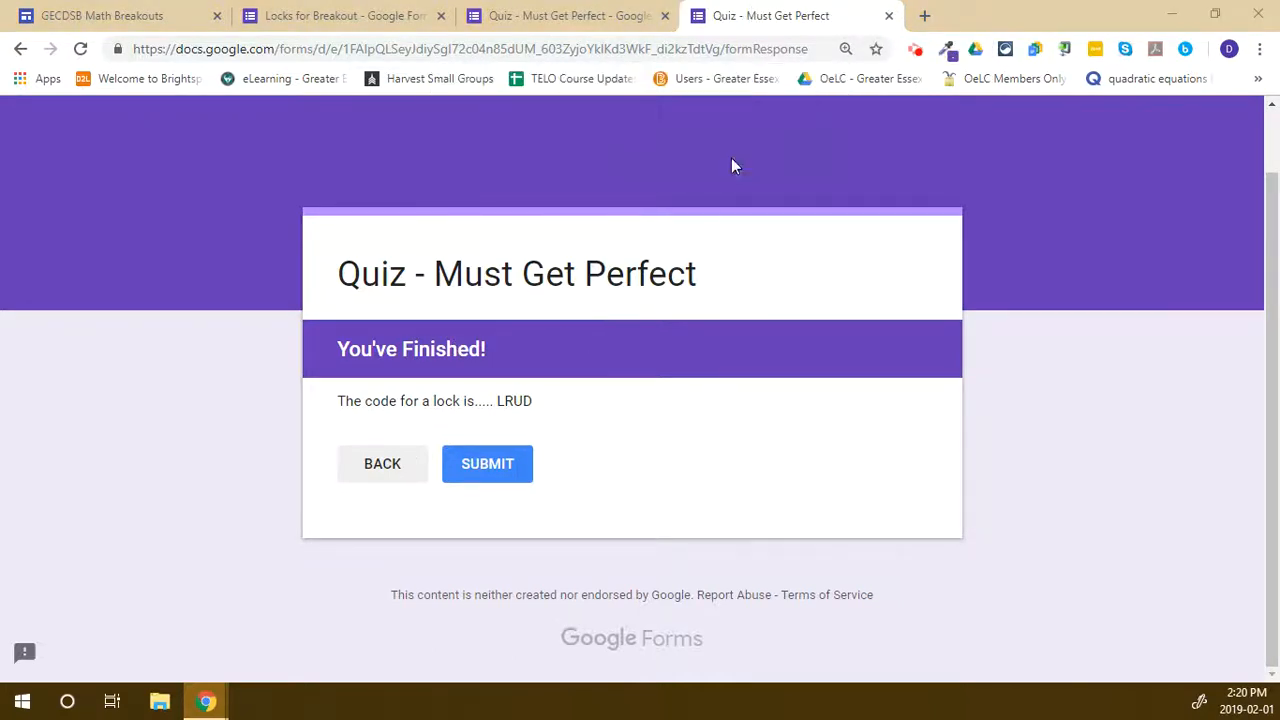
pyautogui.click(731, 160)
# Upload the Quiz logo image into section 2 "Incorrect", below its description.
pyautogui.scroll(-6, 697, 409)
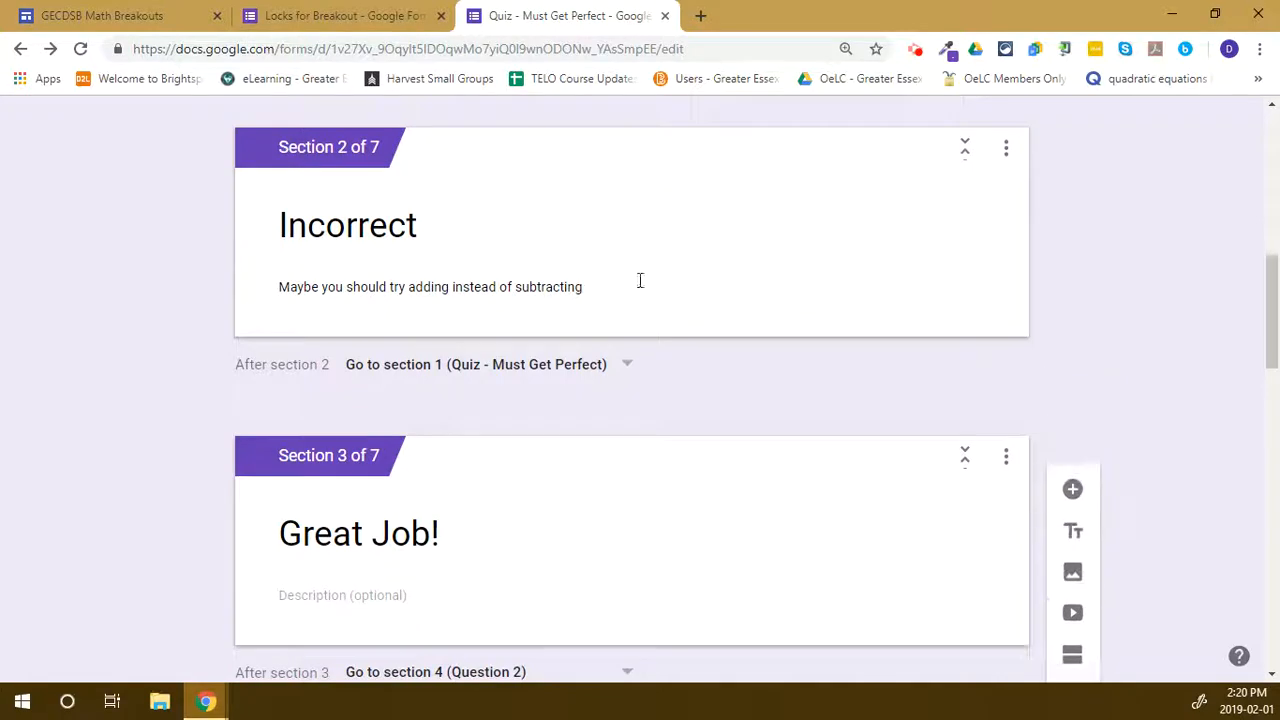
pyautogui.click(631, 276)
pyautogui.tripleClick(629, 284)
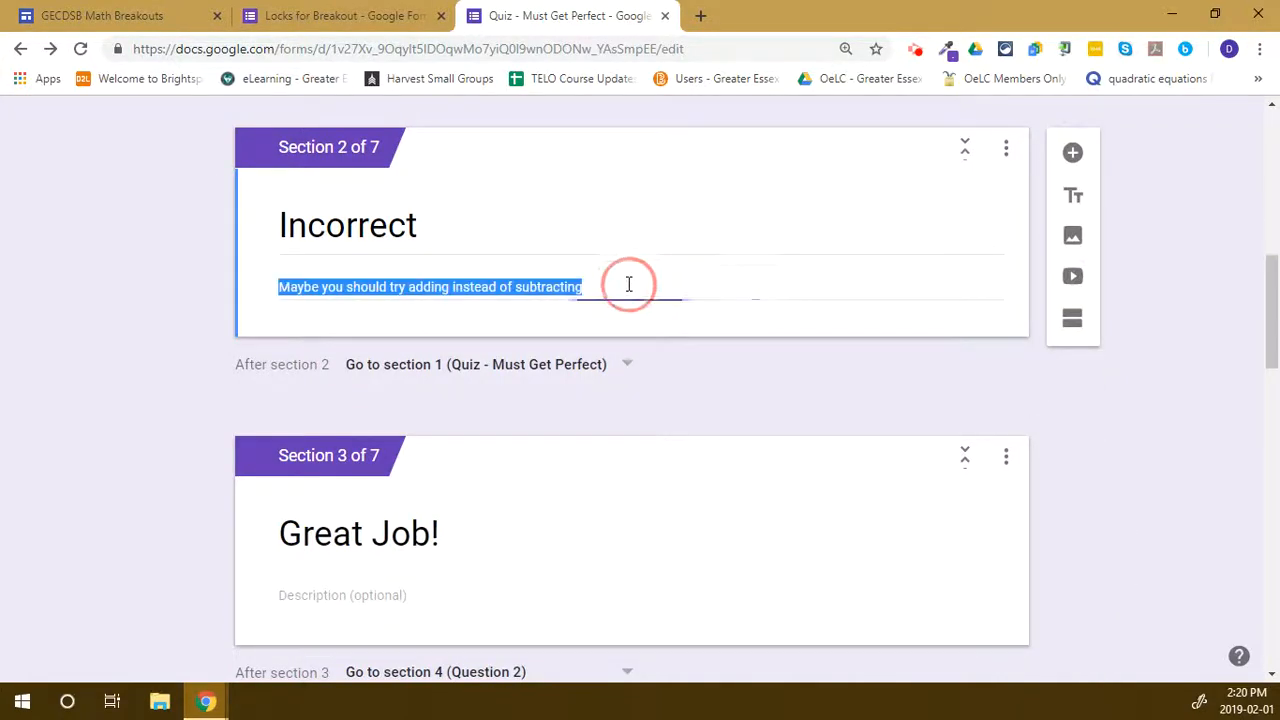
pyautogui.click(629, 284)
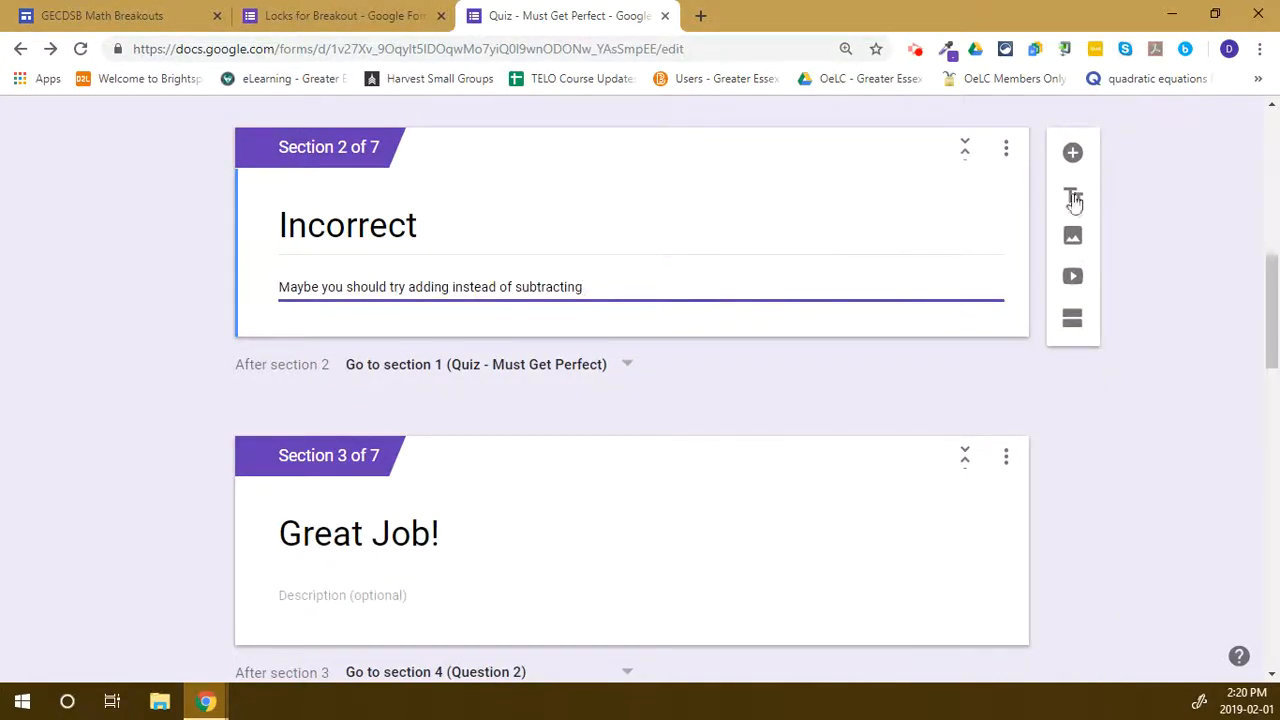
pyautogui.click(1074, 238)
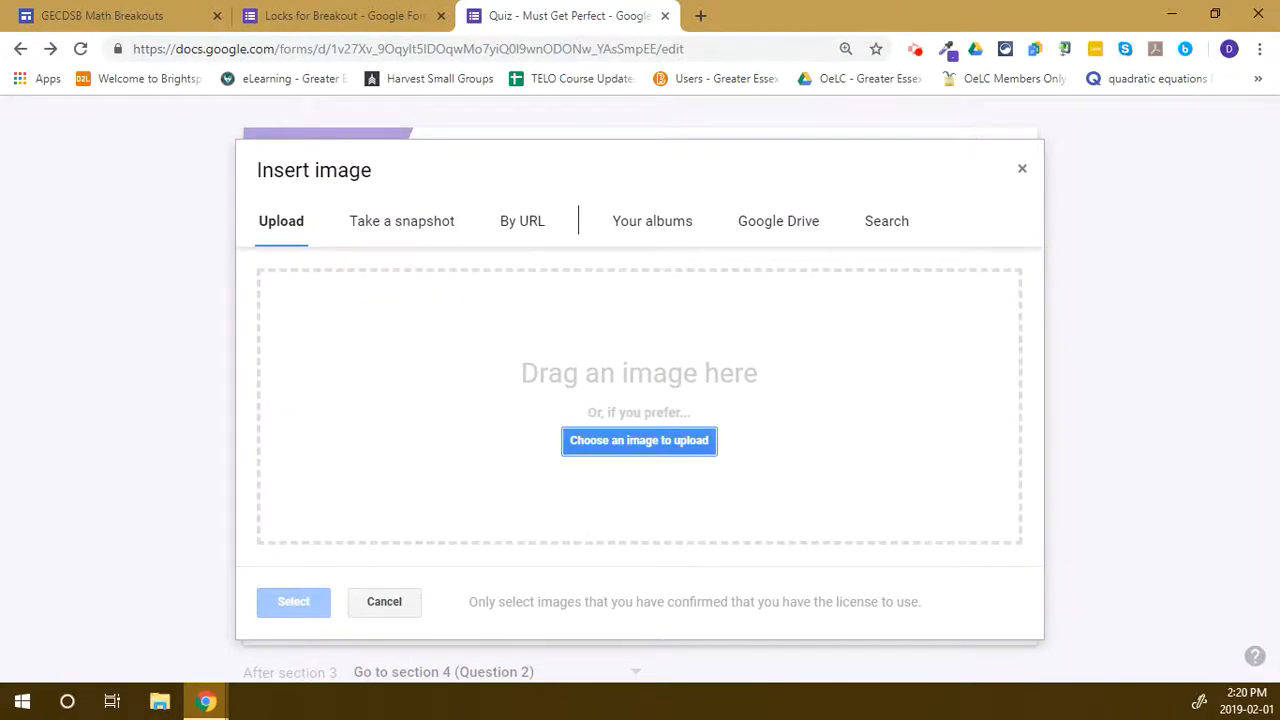
pyautogui.moveTo(826, 278); pyautogui.dragTo(517, 377)
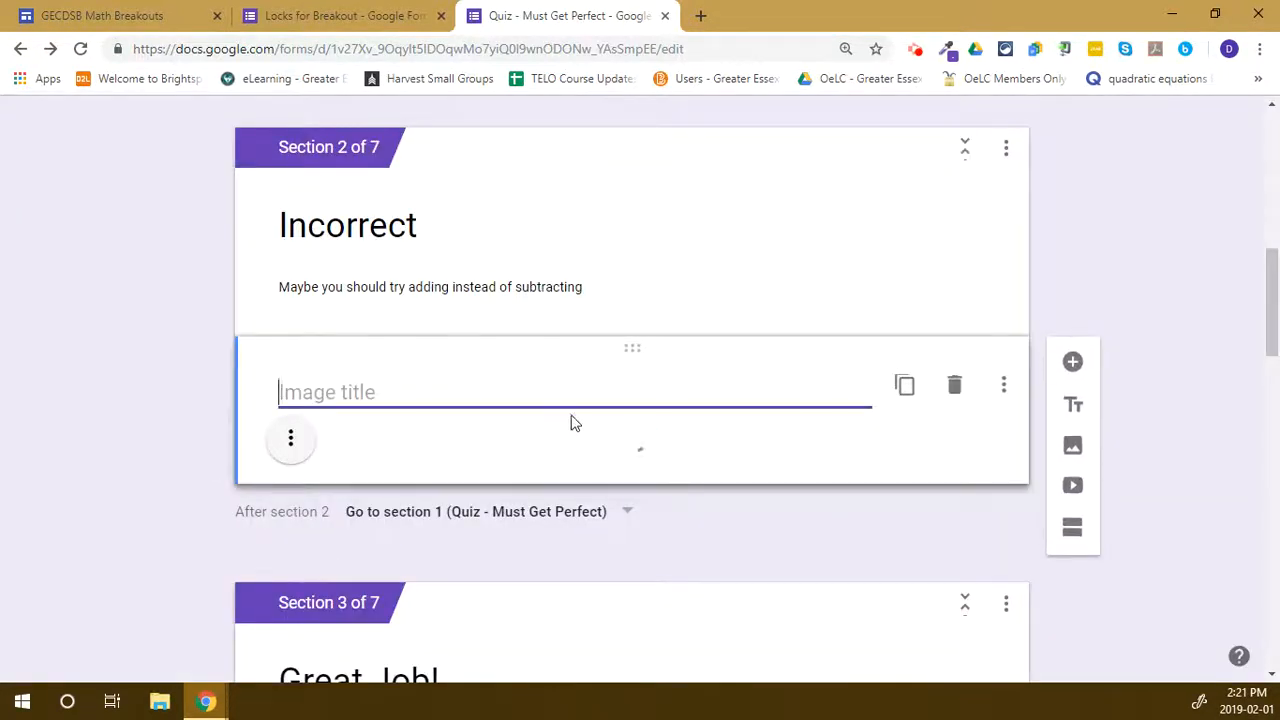
pyautogui.scroll(-3, 1157, 333)
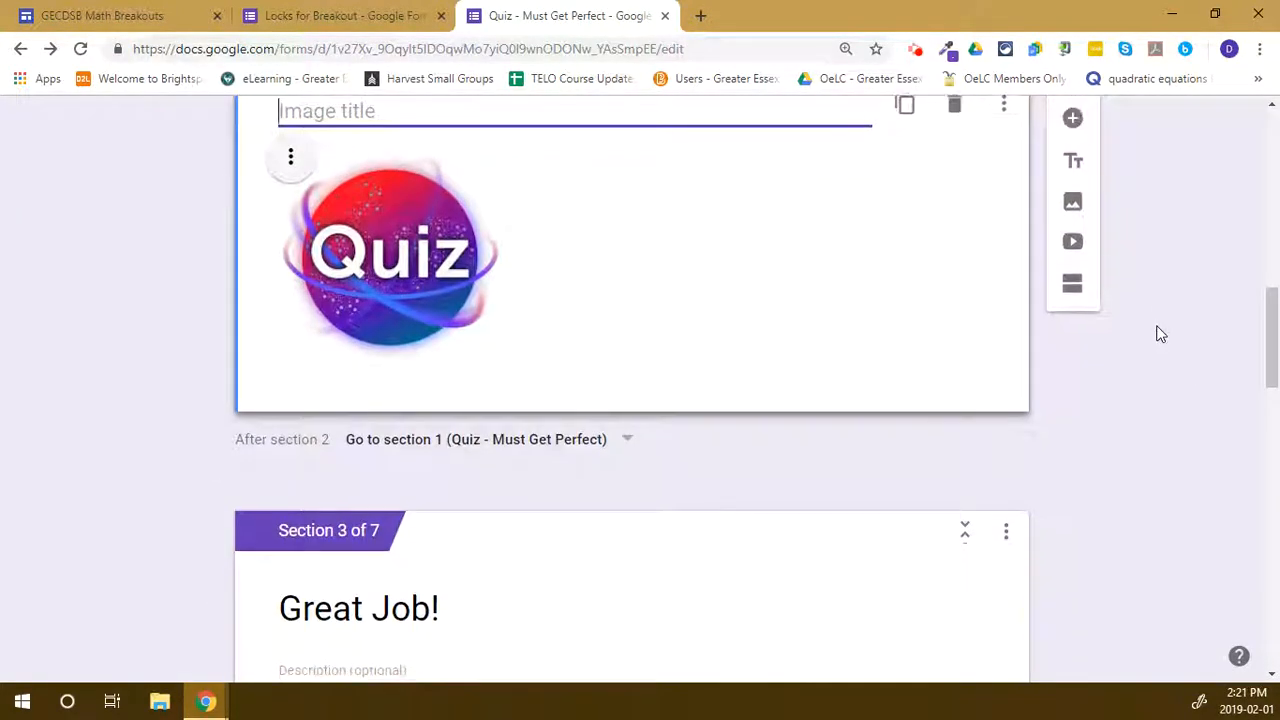
pyautogui.scroll(1, 1158, 334)
pyautogui.scroll(3, 106, 311)
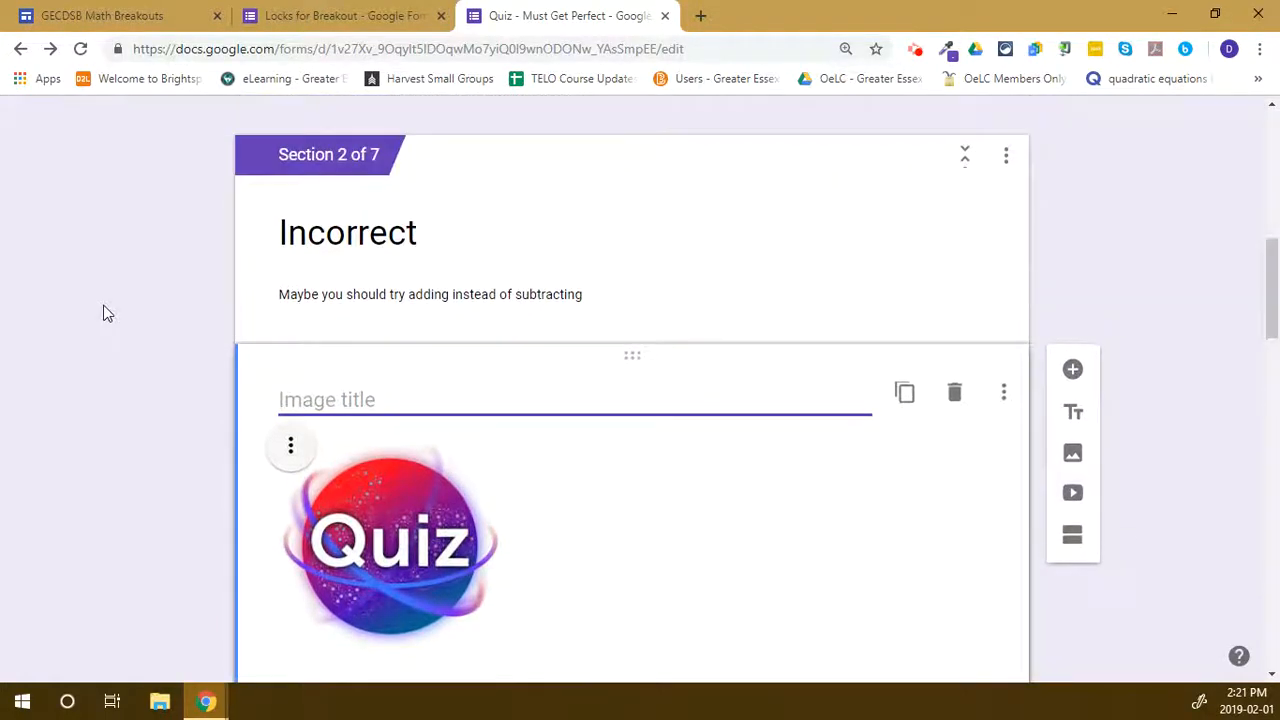
# Preview the quiz with the wrong answer 4 for 4 + 4, check the image on the Incorrect page, and close the preview.
pyautogui.scroll(8, 826, 231)
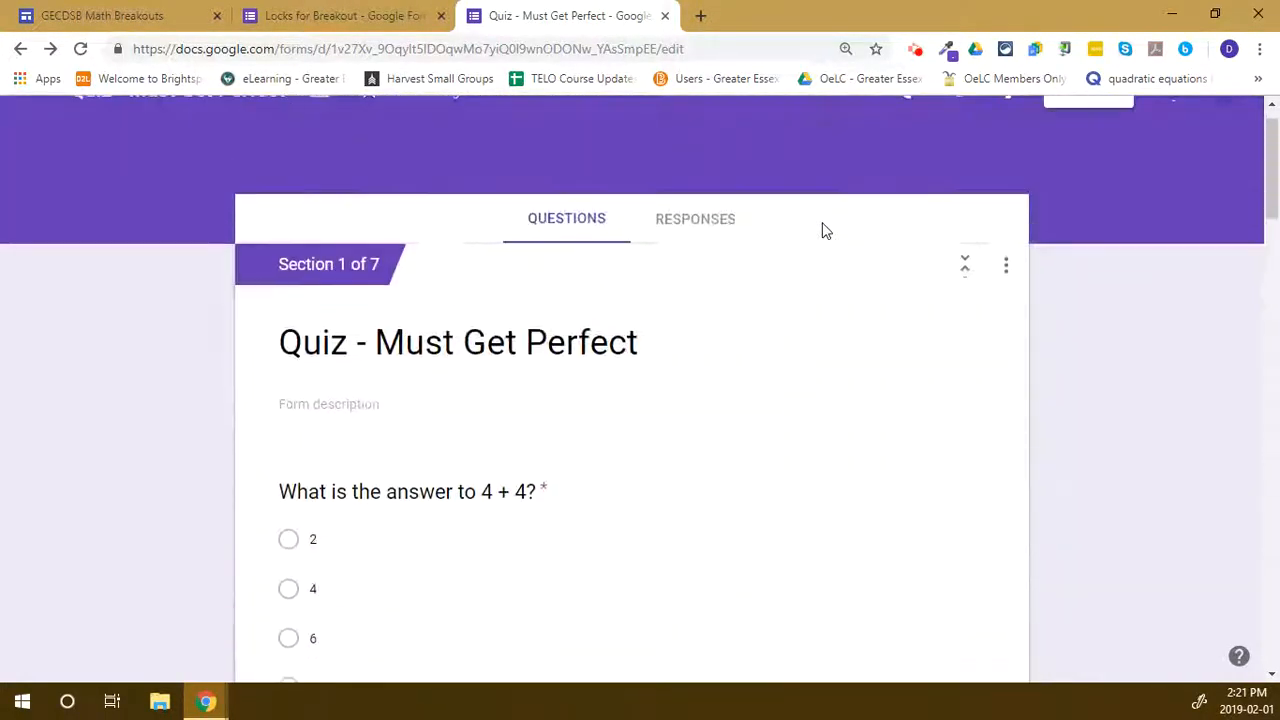
pyautogui.click(960, 131)
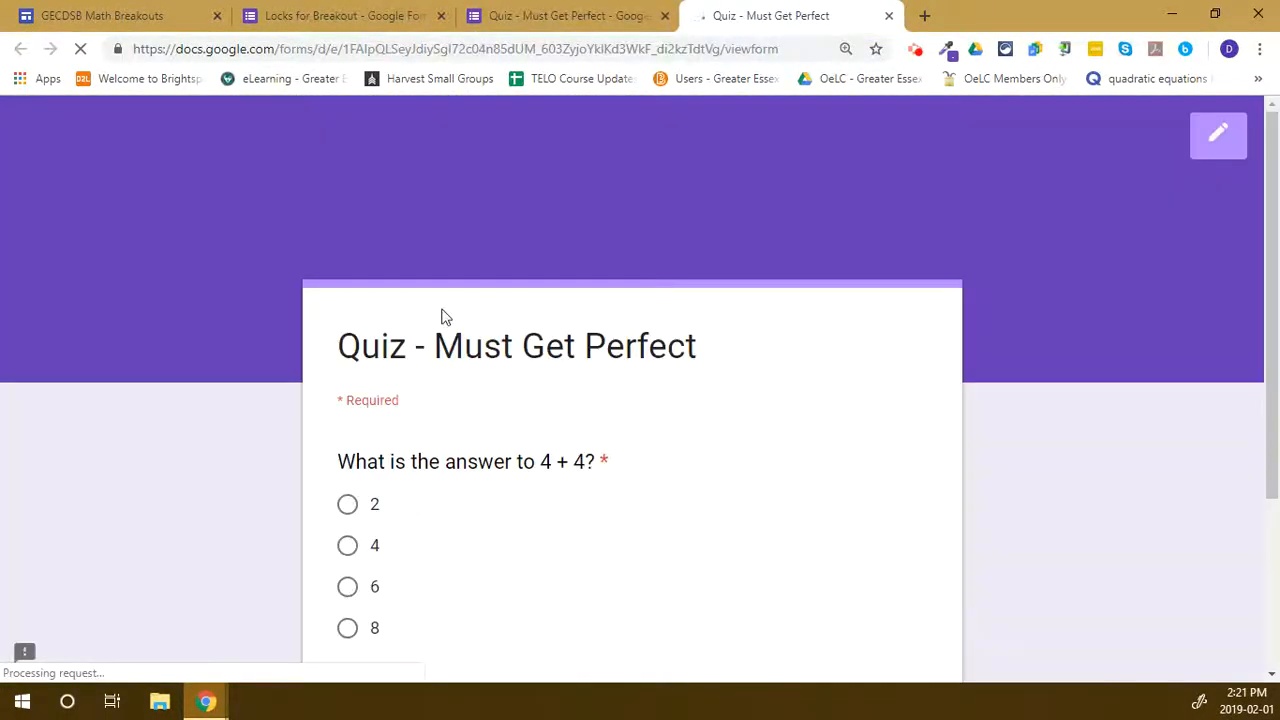
pyautogui.scroll(-1, 350, 435)
pyautogui.click(347, 451)
pyautogui.click(380, 624)
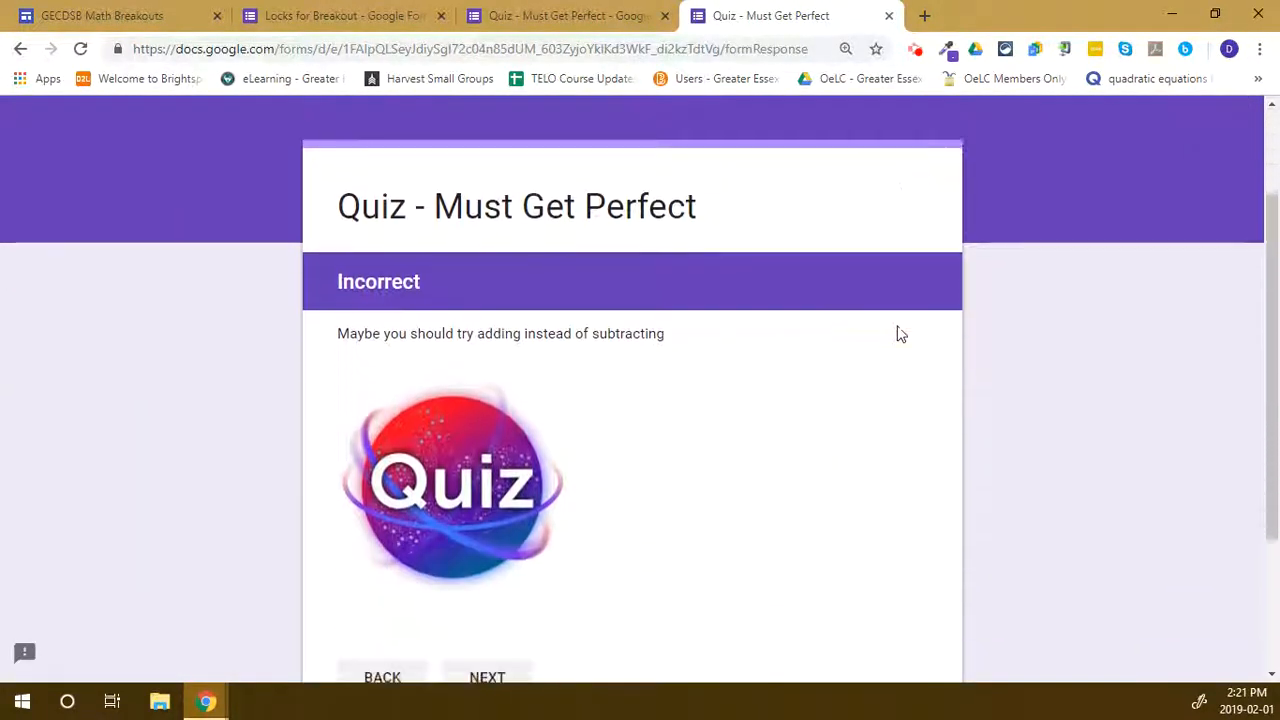
pyautogui.scroll(2, 897, 335)
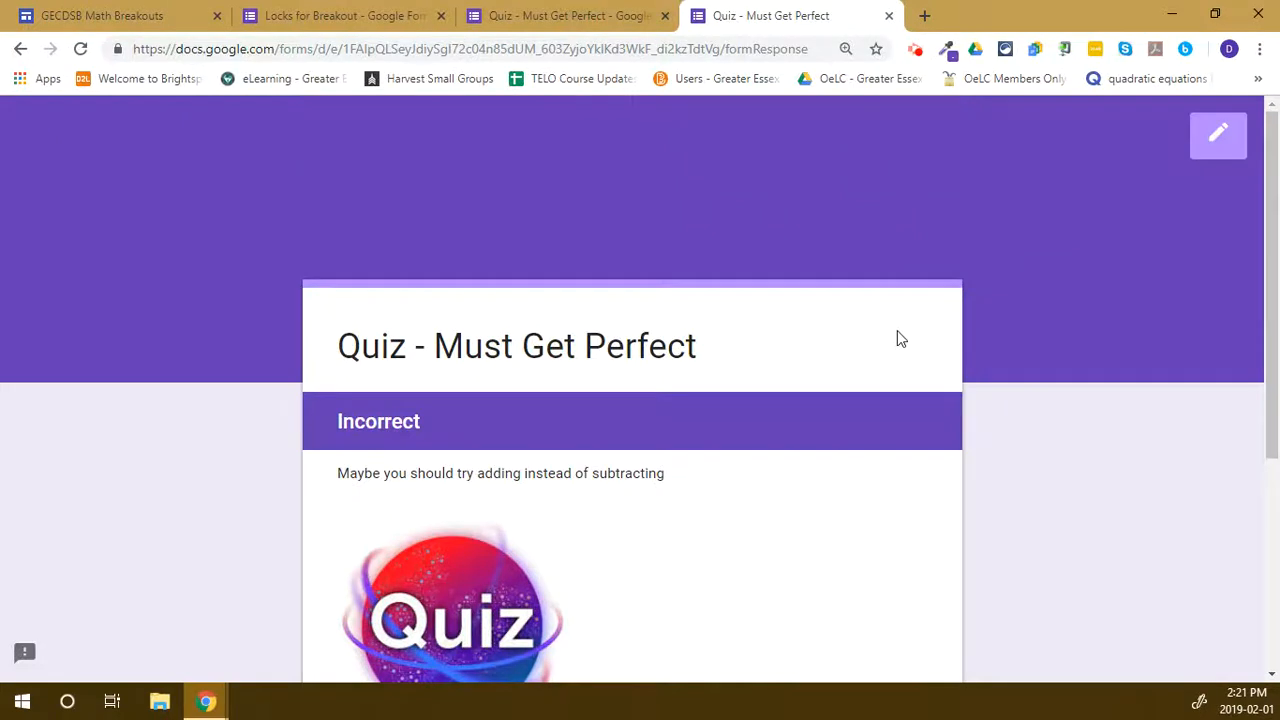
pyautogui.scroll(-1, 802, 422)
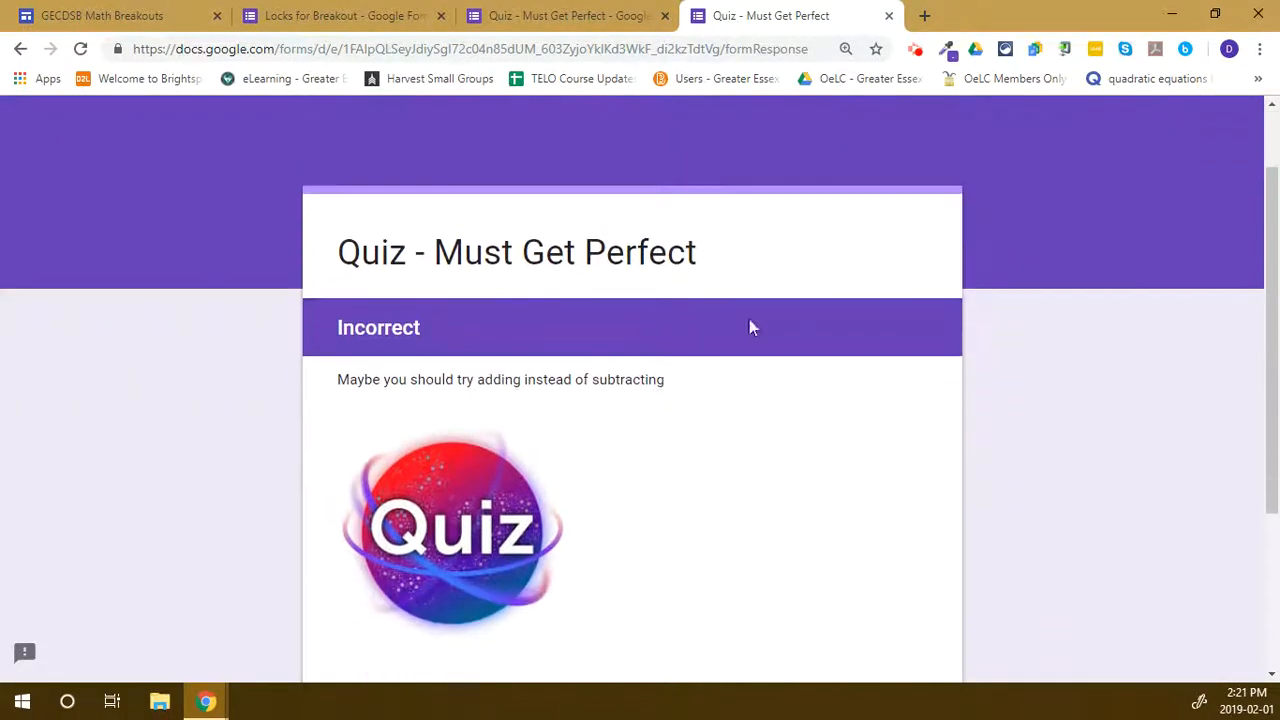
pyautogui.click(889, 17)
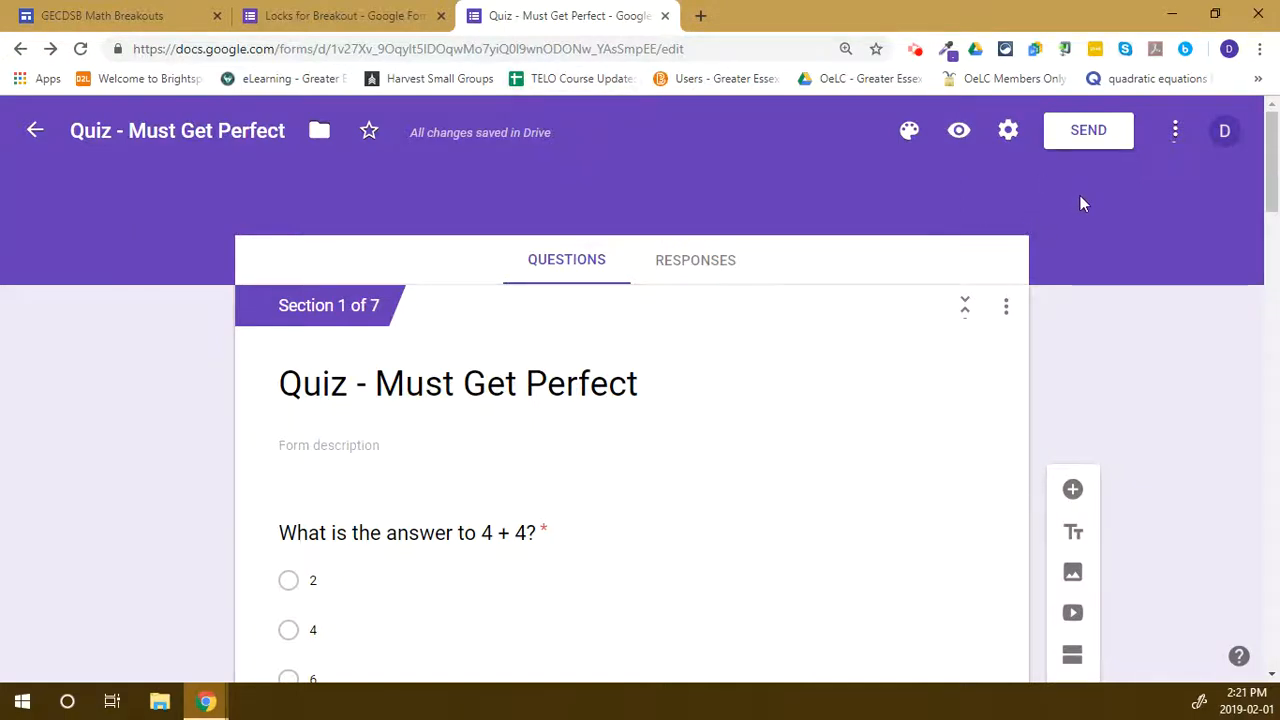
# Copy the form's shareable link as a shortened URL.
pyautogui.click(1086, 129)
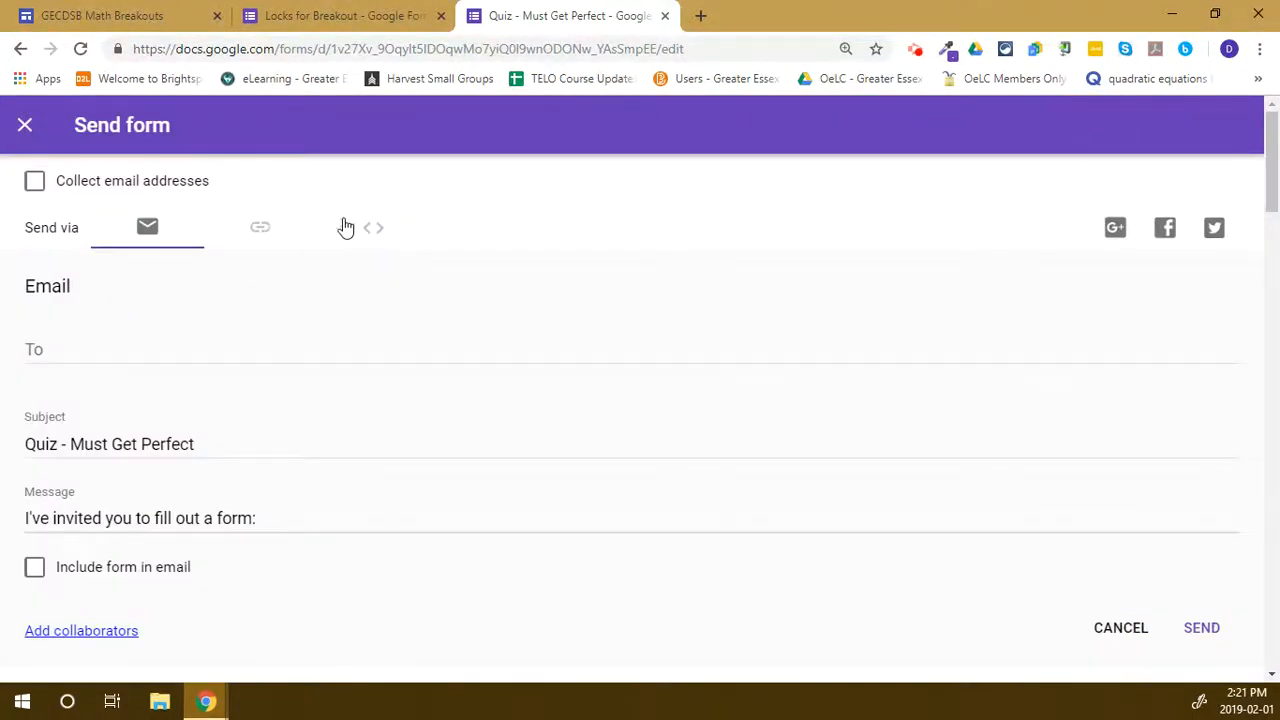
pyautogui.click(261, 232)
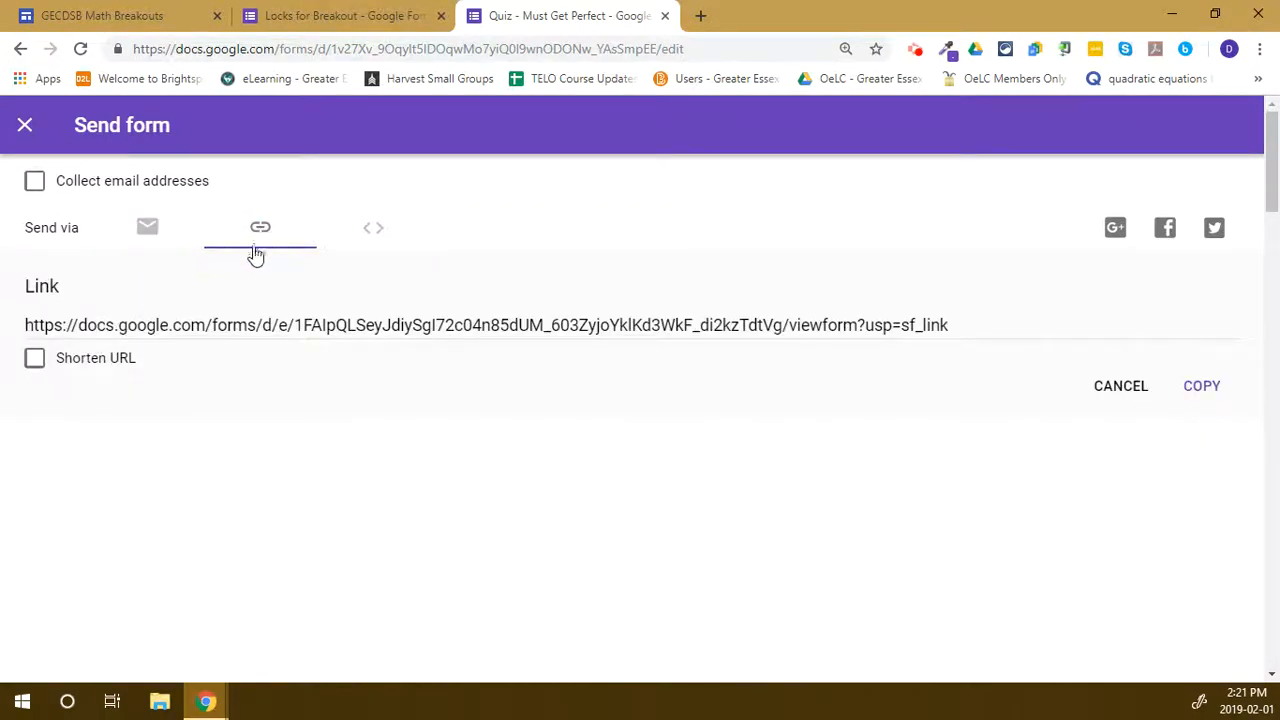
pyautogui.click(250, 327)
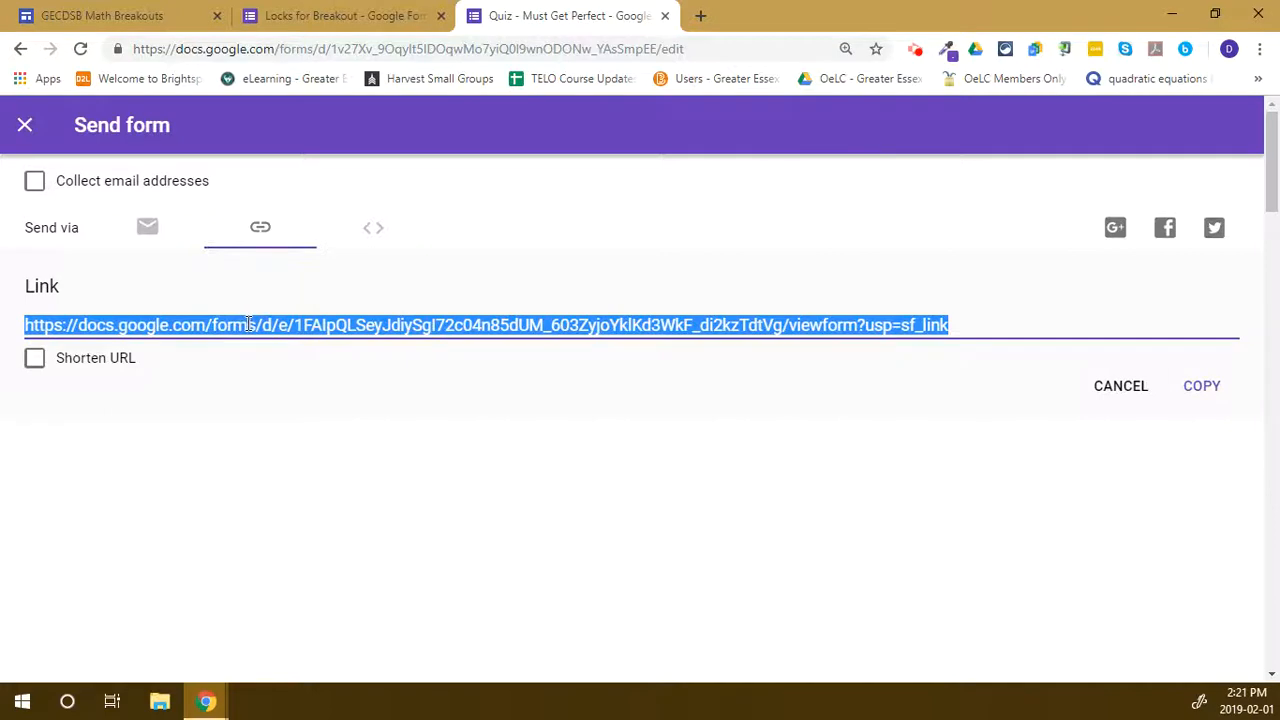
pyautogui.click(35, 360)
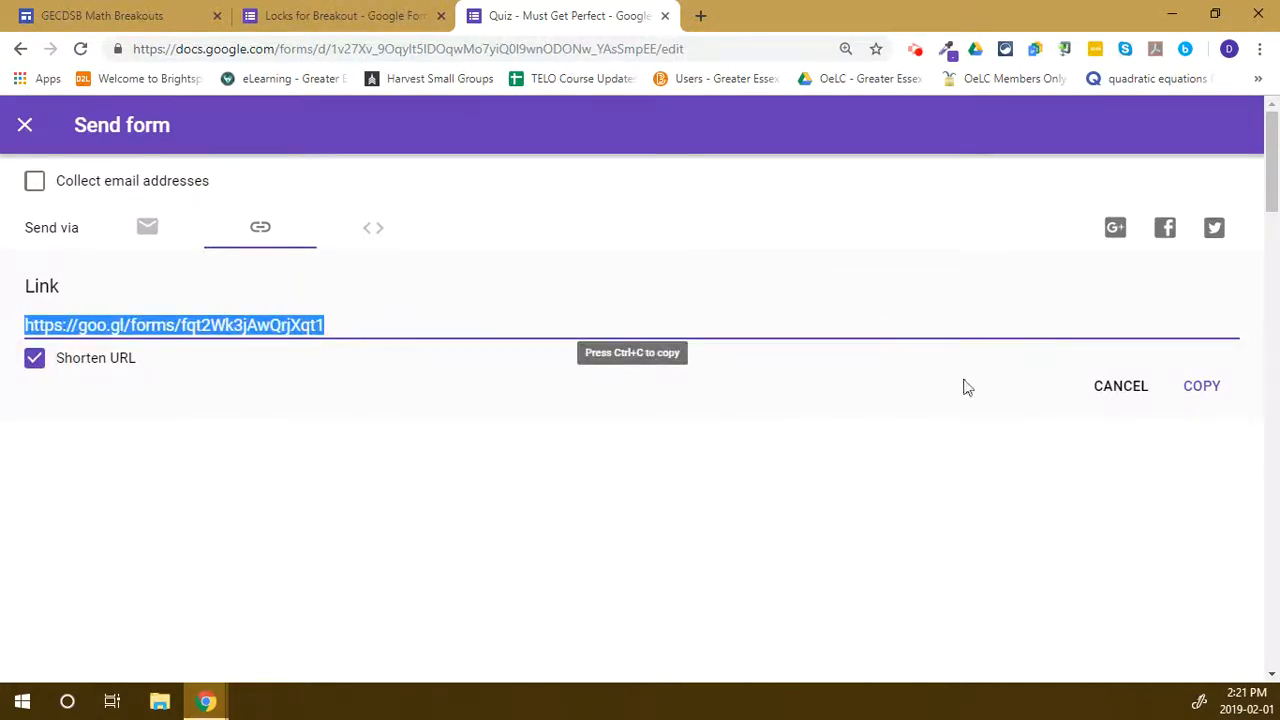
pyautogui.click(1202, 388)
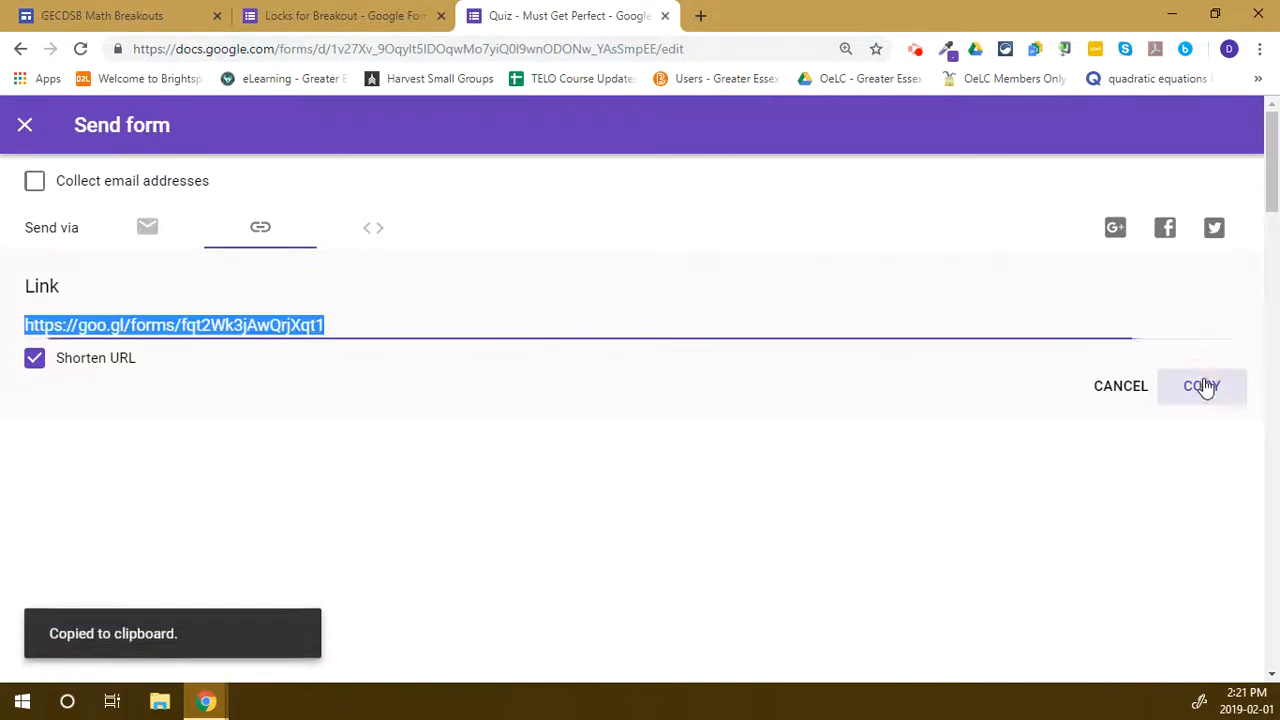
# Switch to the GECDSB Math Breakouts site and link the Quiz image to the copied form URL.
pyautogui.click(130, 20)
pyautogui.click(552, 395)
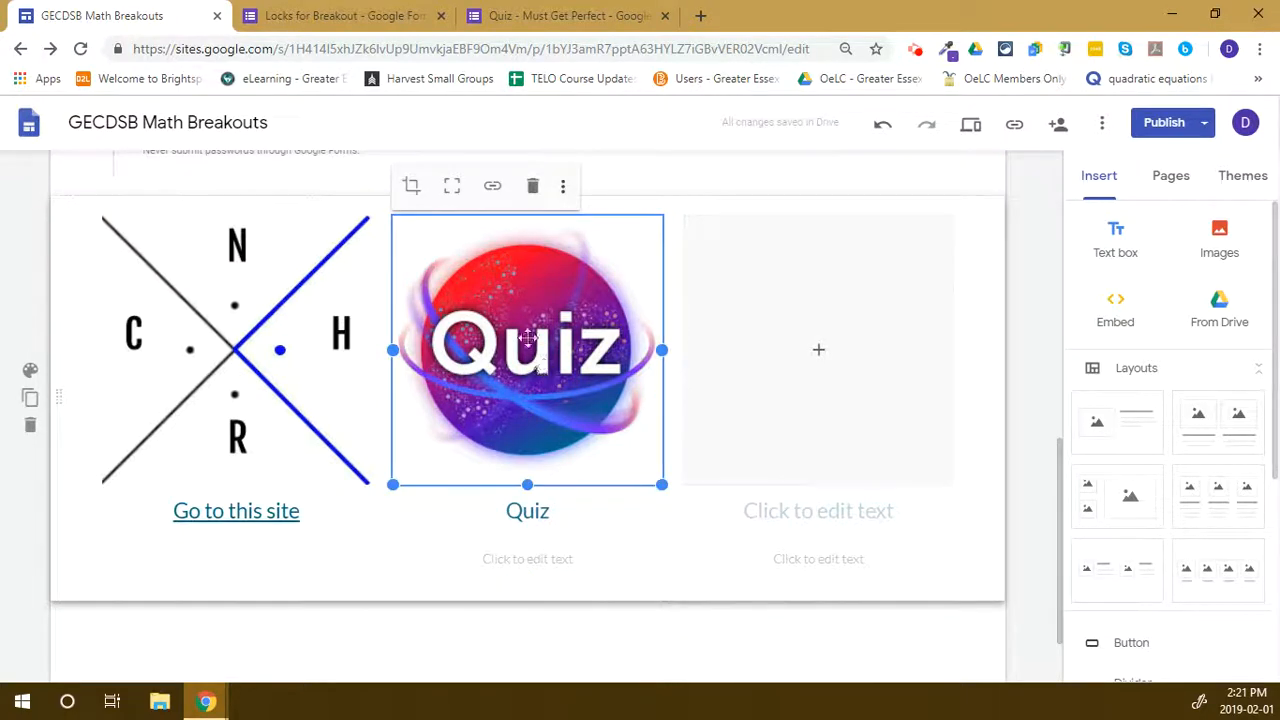
pyautogui.click(492, 186)
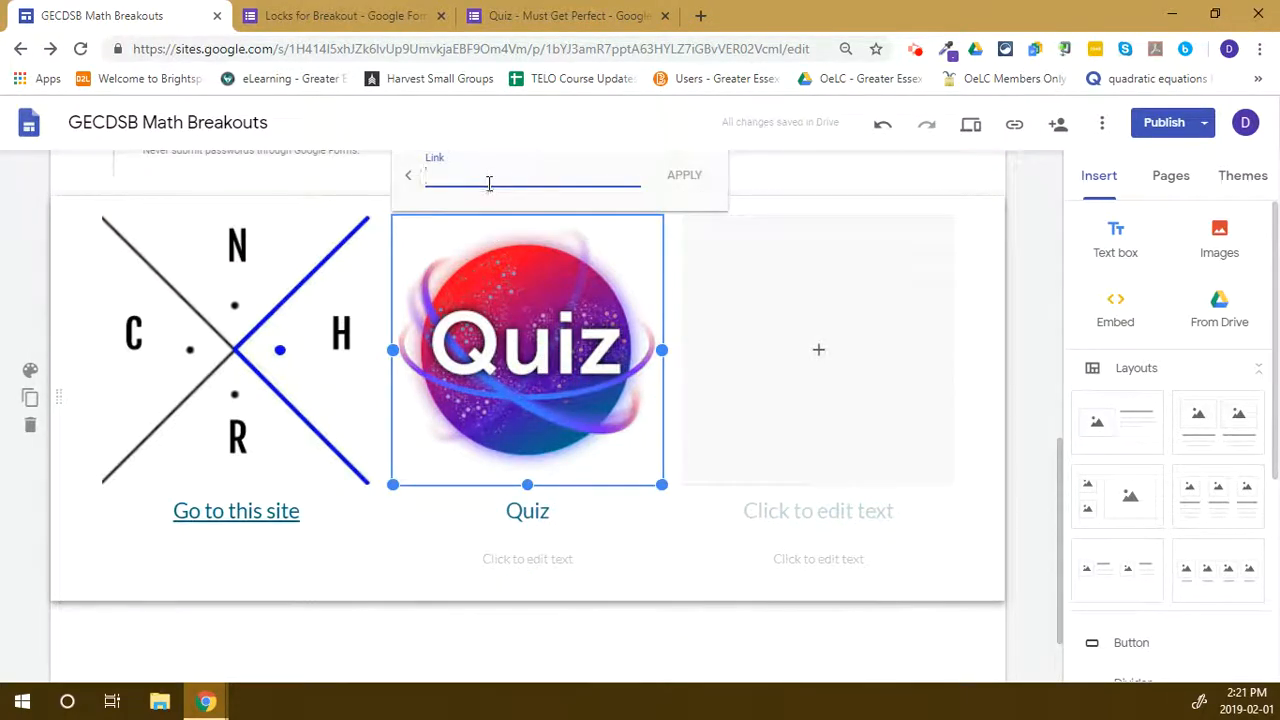
pyautogui.hotkey('ctrl', 'v')
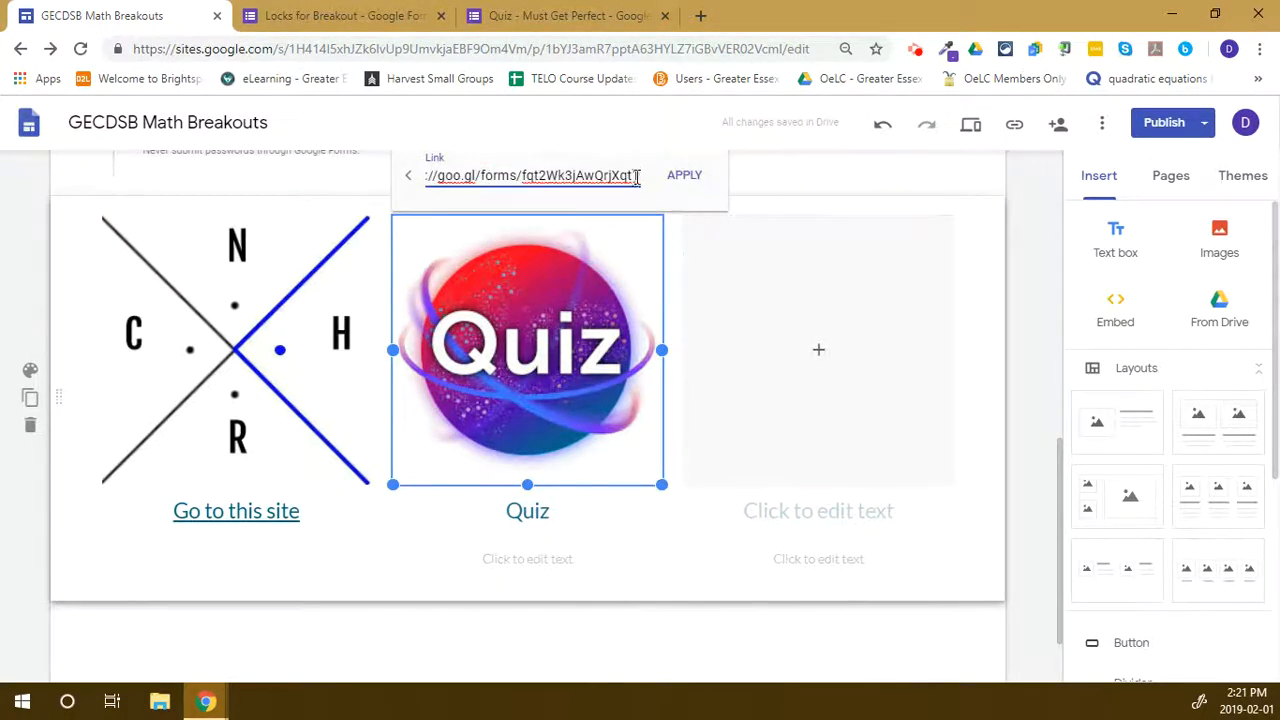
pyautogui.click(684, 176)
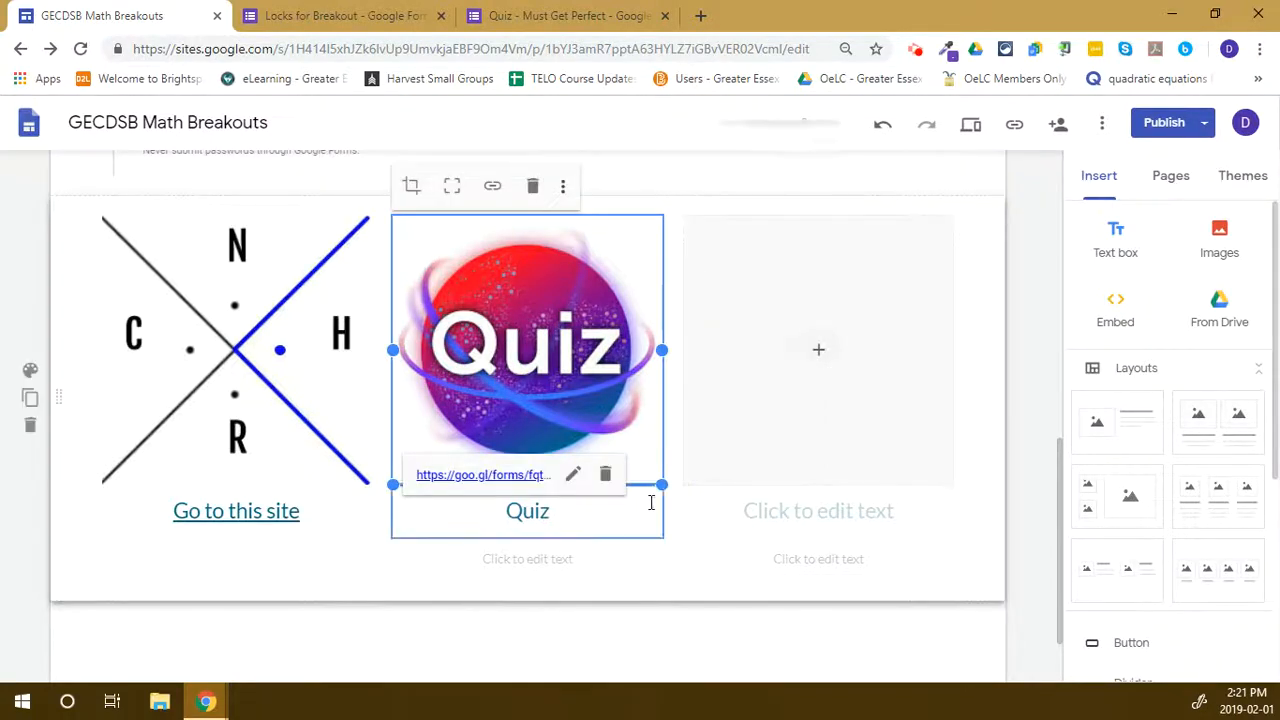
pyautogui.click(643, 629)
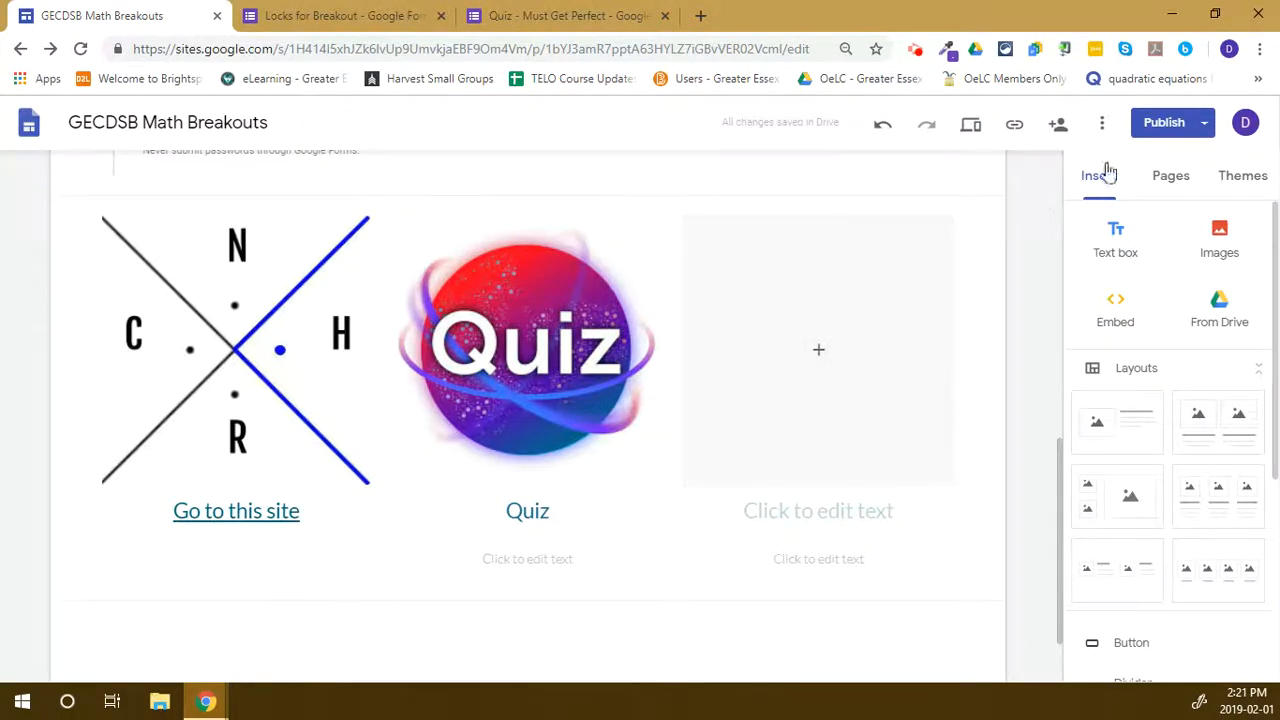
# Publish the site and test the Quiz image's link from the published page, closing the quiz it opens.
pyautogui.click(1162, 124)
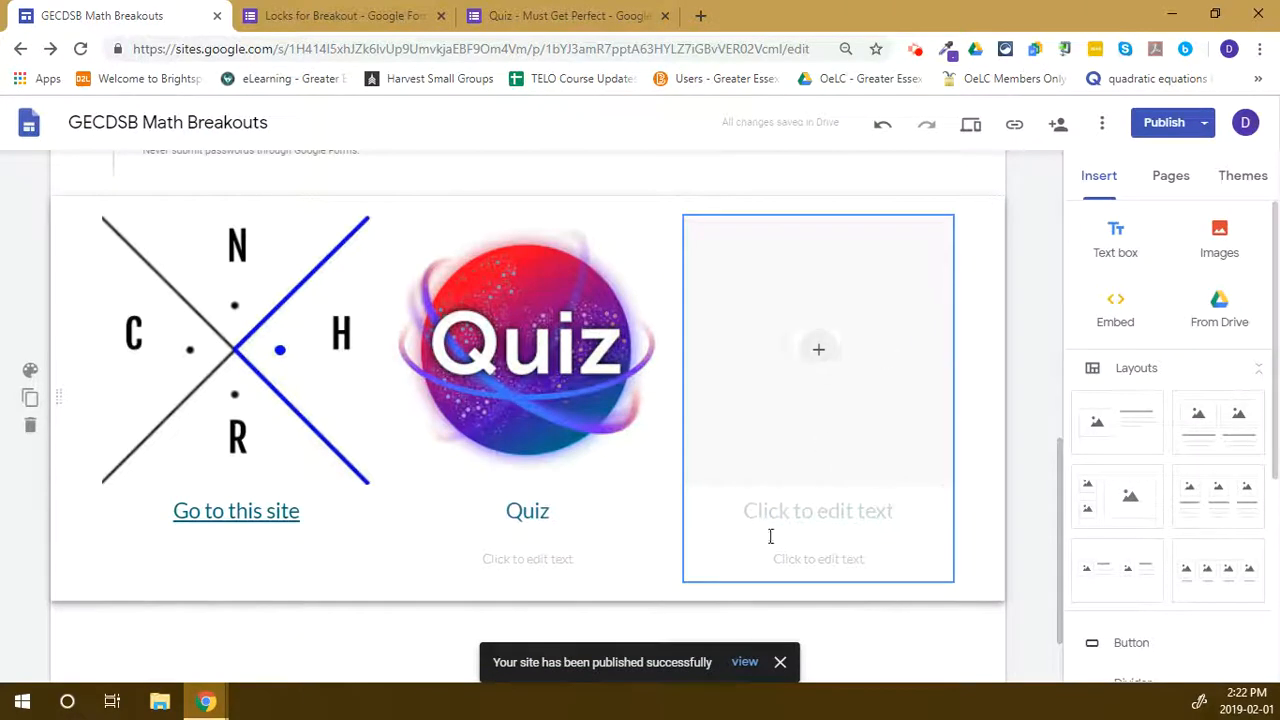
pyautogui.click(745, 662)
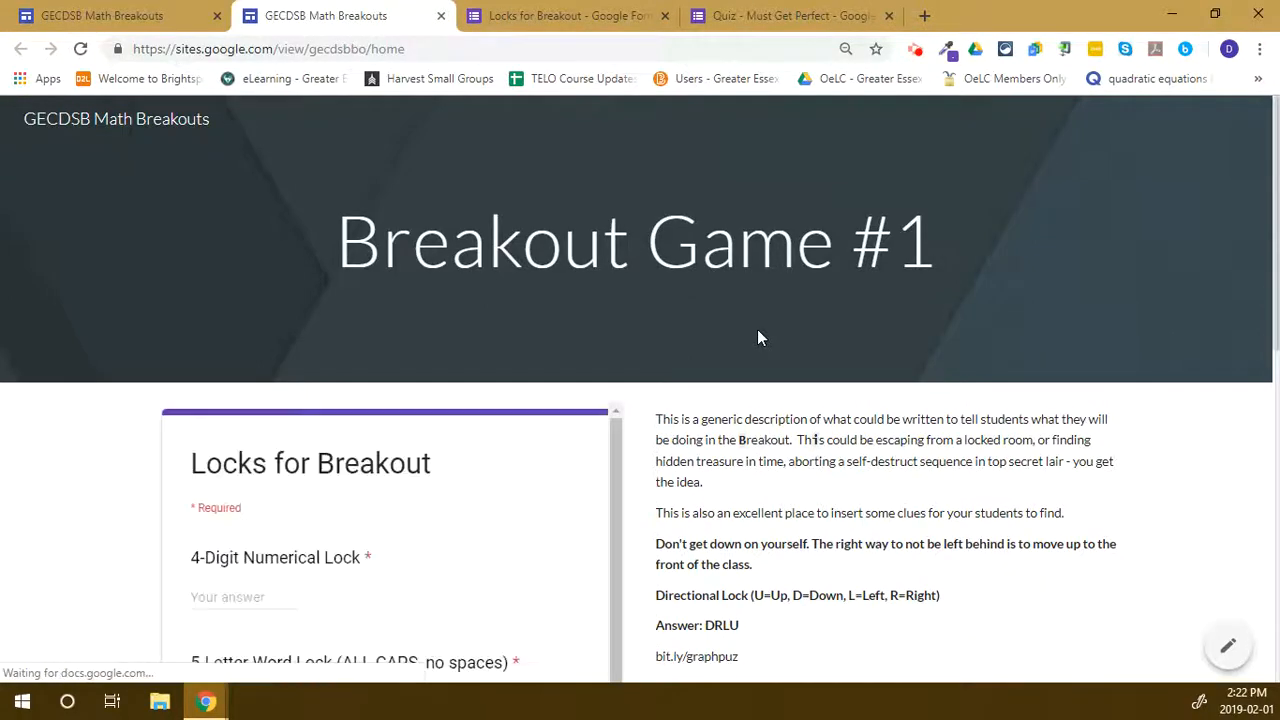
pyautogui.scroll(-1, 758, 338)
pyautogui.scroll(-10, 757, 337)
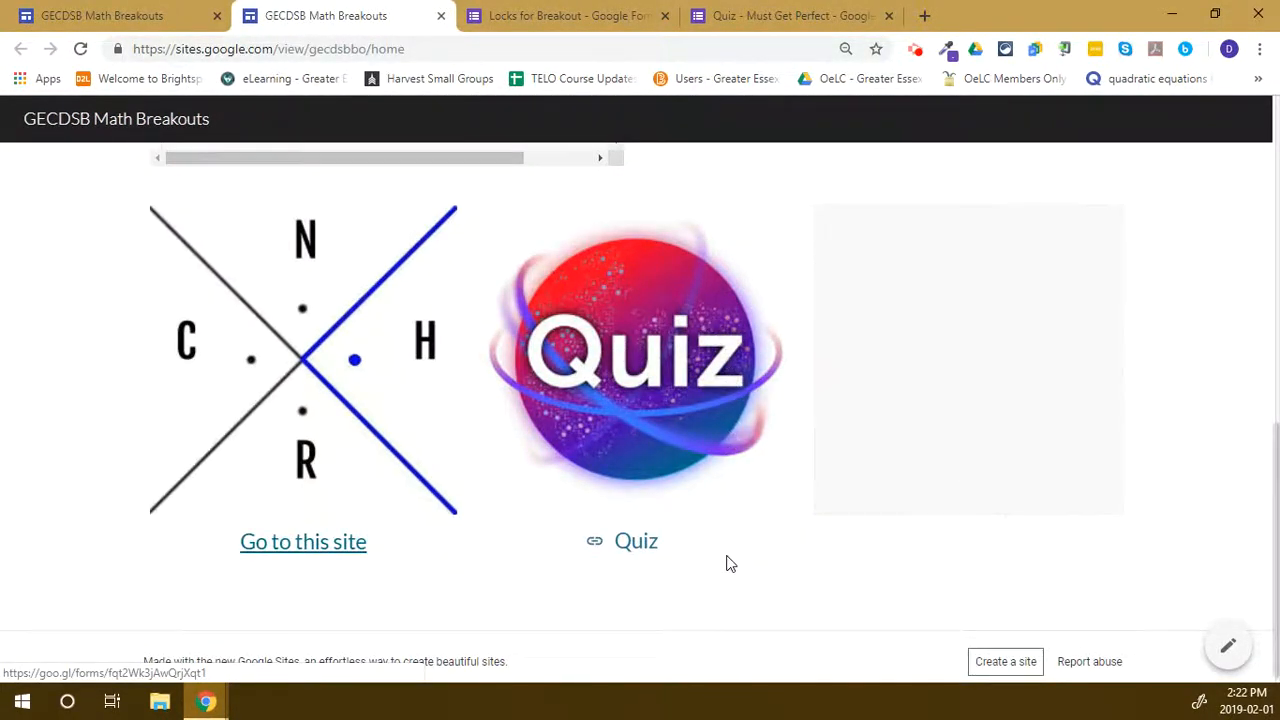
pyautogui.click(630, 377)
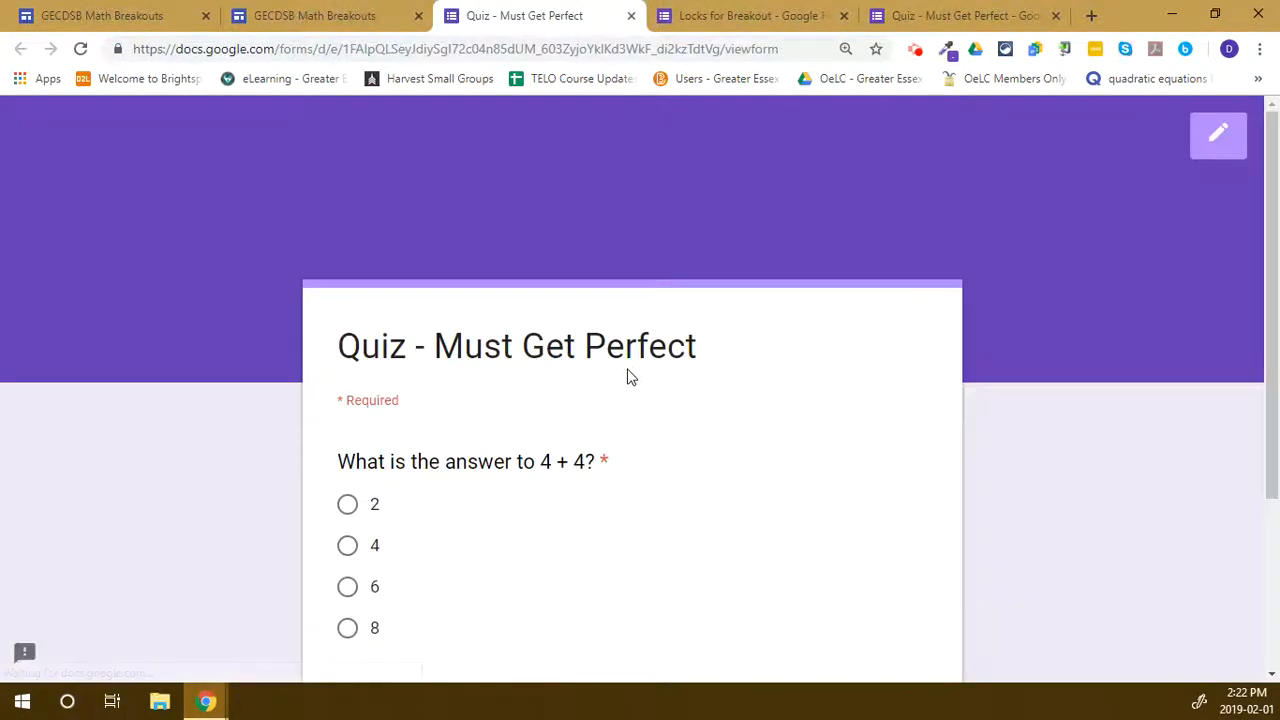
pyautogui.click(631, 20)
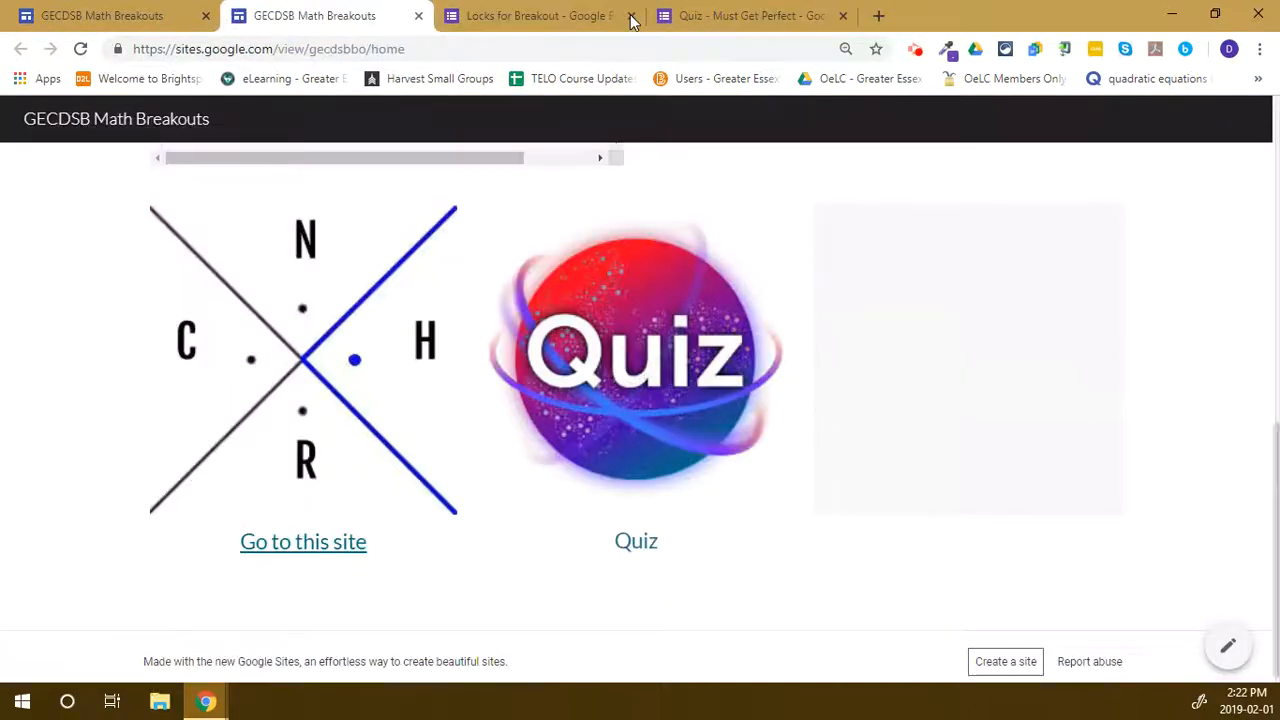